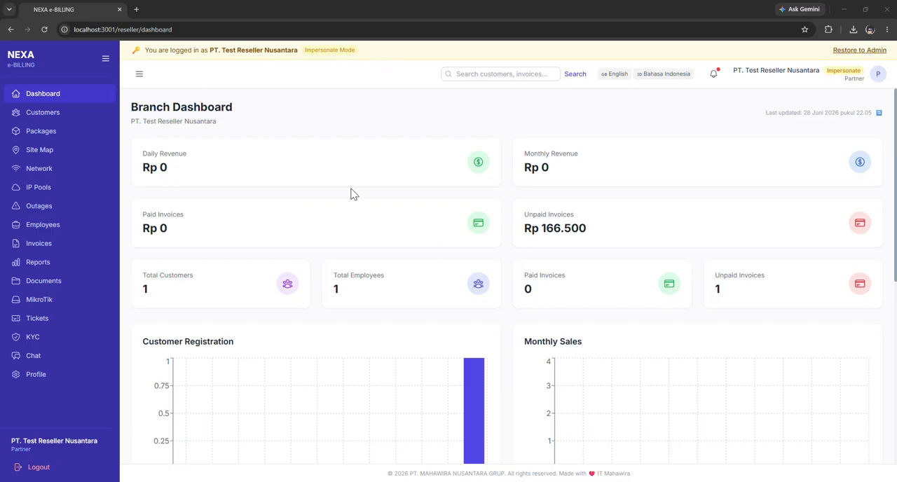
Review the branch dashboard's revenue and invoice summaries, customer registration, sales and revenue charts, and recent activities.
{"action": "scroll", "coordinate": [335, 133], "scroll_direction": "down", "scroll_amount": 2}
{"action": "scroll", "coordinate": [280, 151], "scroll_direction": "up", "scroll_amount": 2}
{"action": "left_click_drag", "start_coordinate": [130, 122], "coordinate": [246, 124]}
{"action": "left_click", "coordinate": [247, 125]}
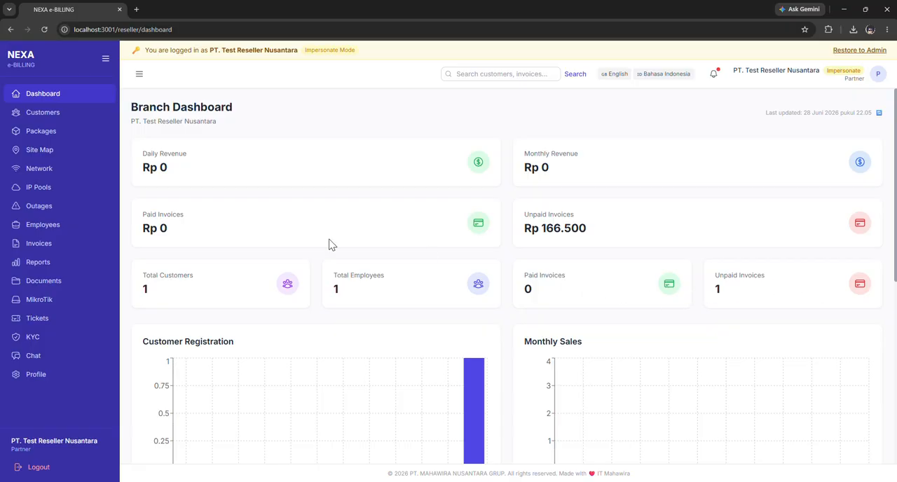
{"action": "scroll", "coordinate": [207, 249], "scroll_direction": "down", "scroll_amount": 3}
{"action": "scroll", "coordinate": [314, 274], "scroll_direction": "down", "scroll_amount": 1}
{"action": "scroll", "coordinate": [213, 246], "scroll_direction": "up", "scroll_amount": 1}
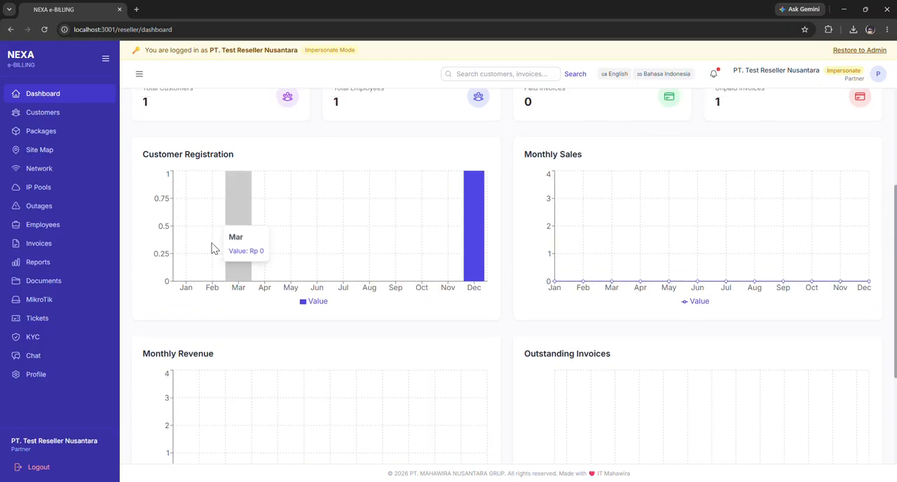
{"action": "scroll", "coordinate": [220, 226], "scroll_direction": "down", "scroll_amount": 2}
{"action": "scroll", "coordinate": [235, 238], "scroll_direction": "up", "scroll_amount": 1}
{"action": "scroll", "coordinate": [235, 238], "scroll_direction": "down", "scroll_amount": 1}
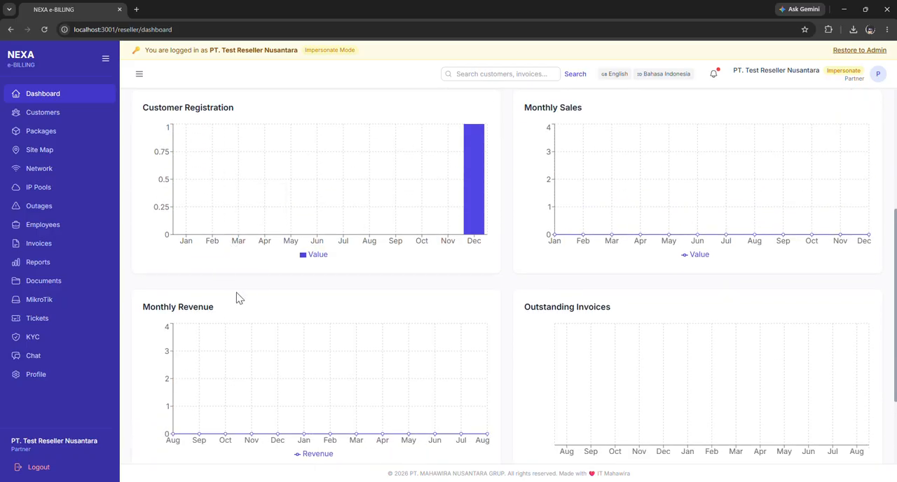
{"action": "left_click_drag", "start_coordinate": [144, 107], "coordinate": [267, 112]}
{"action": "left_click", "coordinate": [282, 106]}
{"action": "left_click_drag", "start_coordinate": [142, 307], "coordinate": [246, 305]}
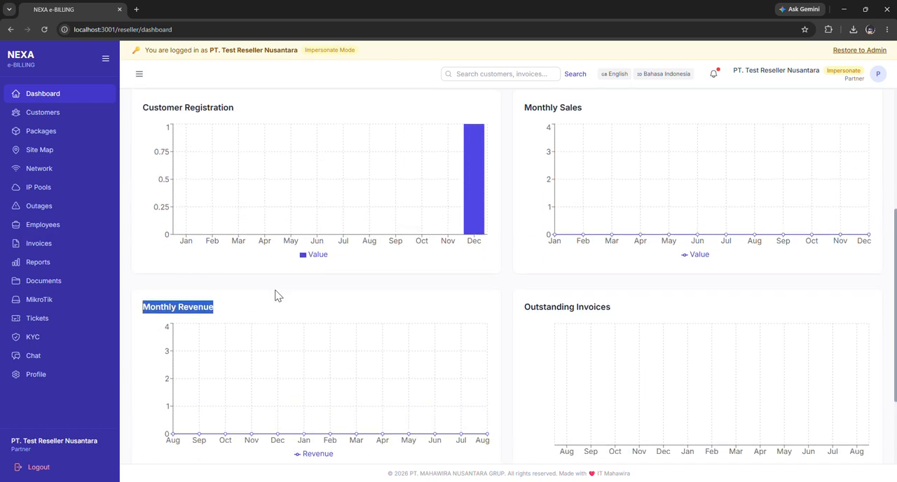
{"action": "left_click", "coordinate": [281, 302]}
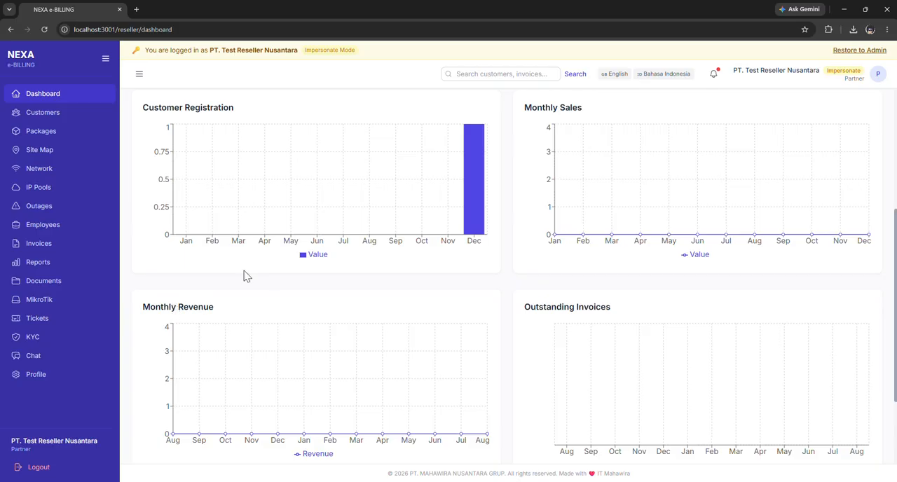
{"action": "scroll", "coordinate": [557, 217], "scroll_direction": "down", "scroll_amount": 2}
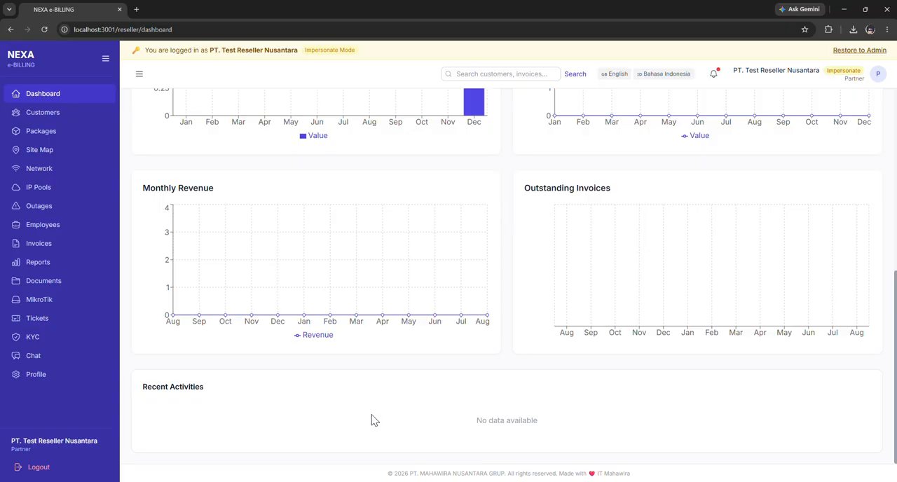
Start a new customer record from the customer list and enter the customer code.
{"action": "left_click", "coordinate": [66, 115]}
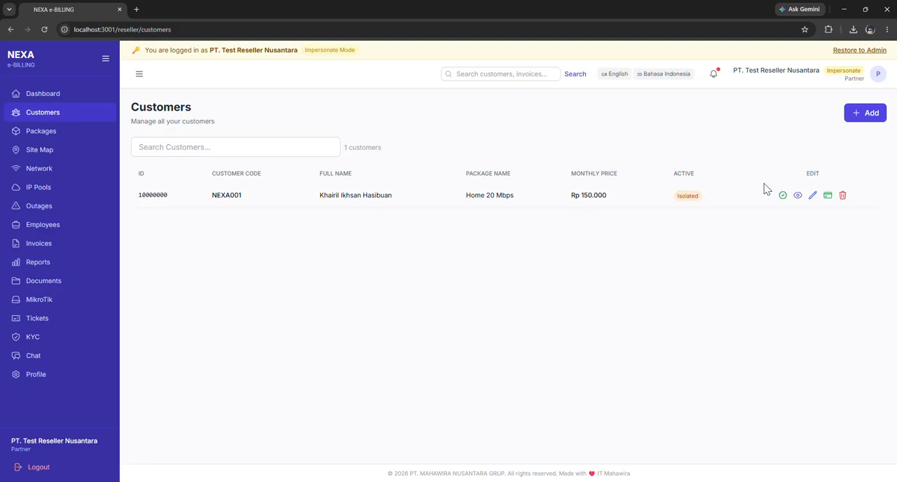
{"action": "left_click", "coordinate": [869, 113]}
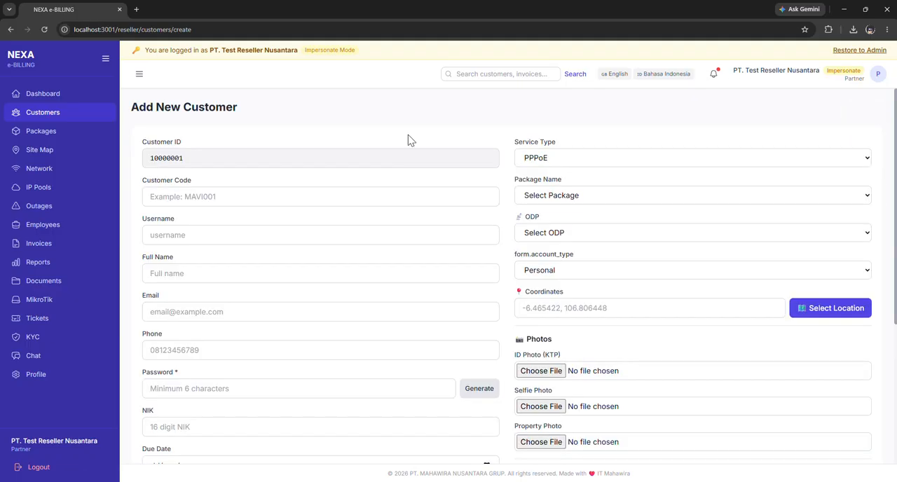
{"action": "scroll", "coordinate": [274, 154], "scroll_direction": "down", "scroll_amount": 2}
{"action": "scroll", "coordinate": [274, 154], "scroll_direction": "up", "scroll_amount": 1}
{"action": "left_click", "coordinate": [235, 122]}
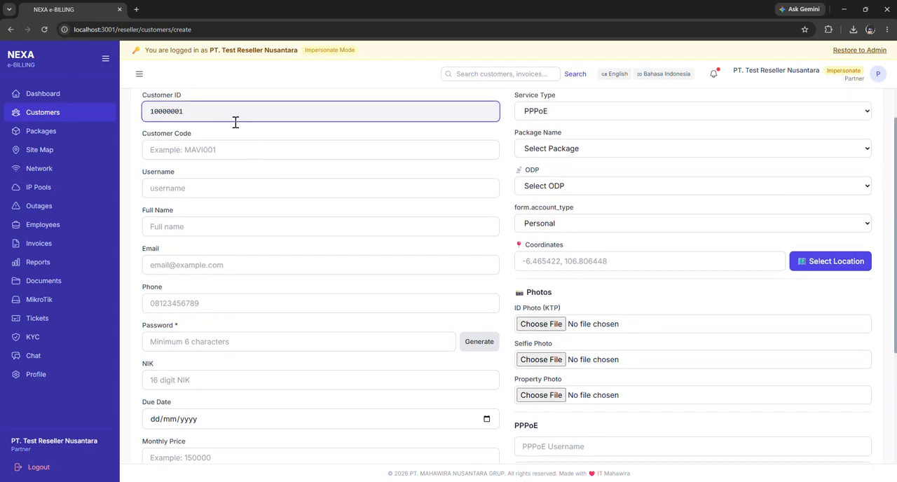
{"action": "left_click", "coordinate": [192, 146]}
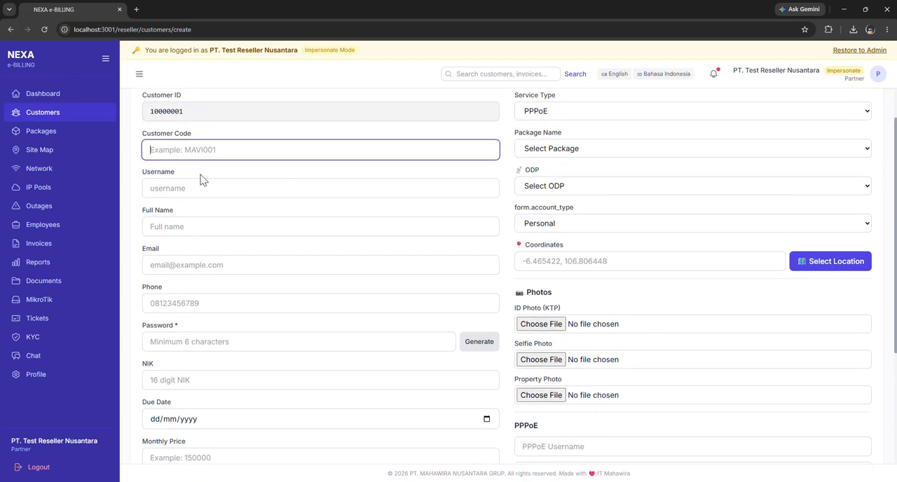
{"action": "type", "text": "mavi002"}
Fill in the customer's username, full name, email, phone and address from the saved browser entries.
{"action": "left_click", "coordinate": [225, 189]}
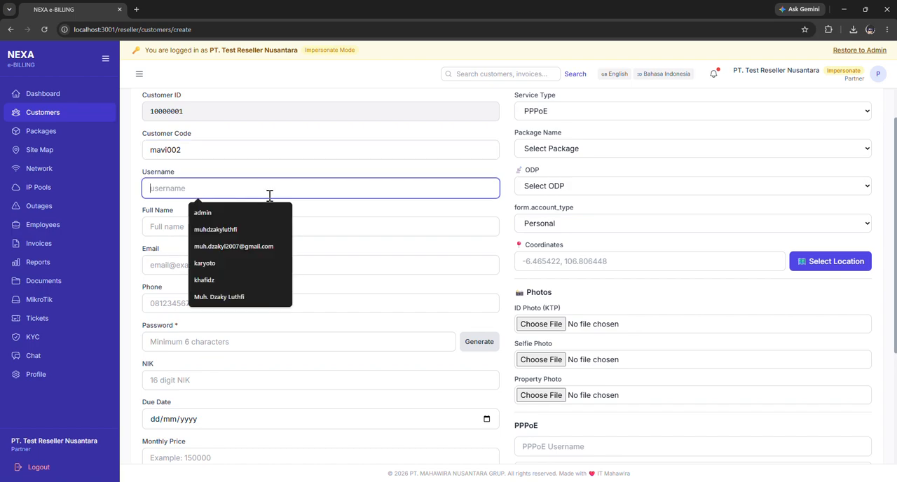
{"action": "left_click", "coordinate": [234, 231]}
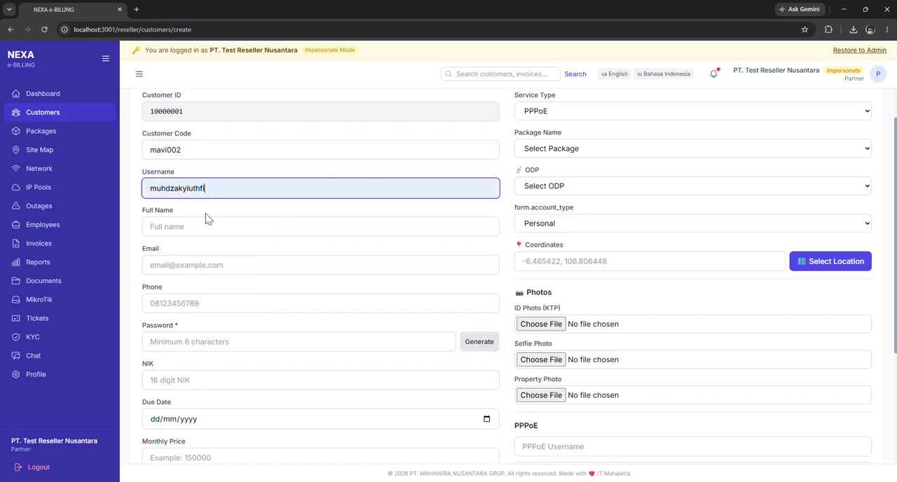
{"action": "left_click", "coordinate": [203, 227]}
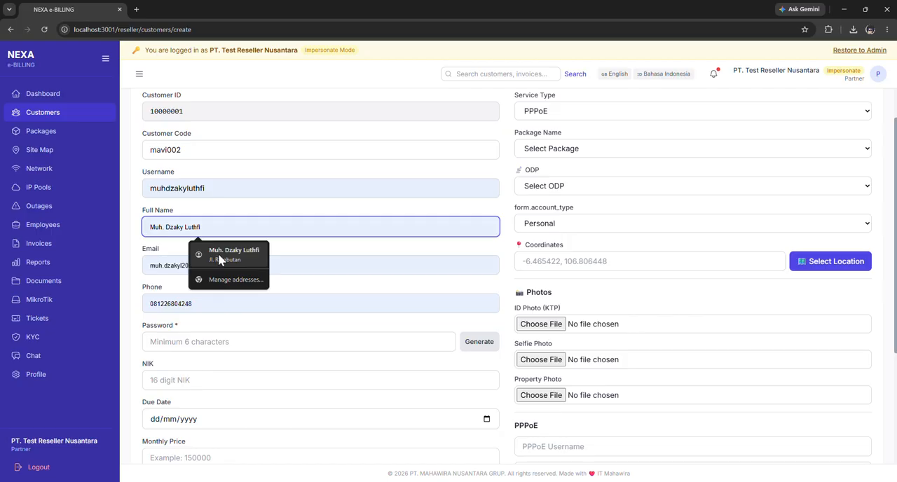
{"action": "left_click", "coordinate": [217, 258]}
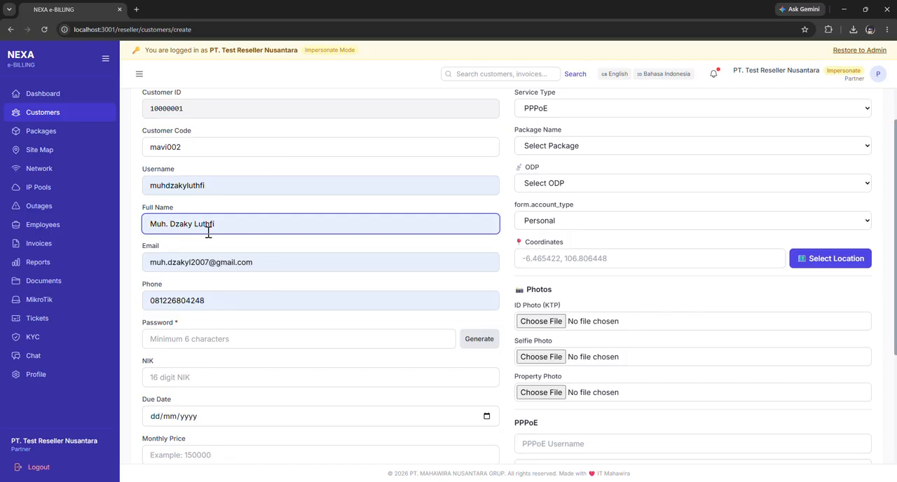
Enter the customer's account password and fill in the NIK identity number.
{"action": "scroll", "coordinate": [207, 203], "scroll_direction": "down", "scroll_amount": 3}
{"action": "left_click", "coordinate": [203, 166]}
{"action": "type", "text": "••"}
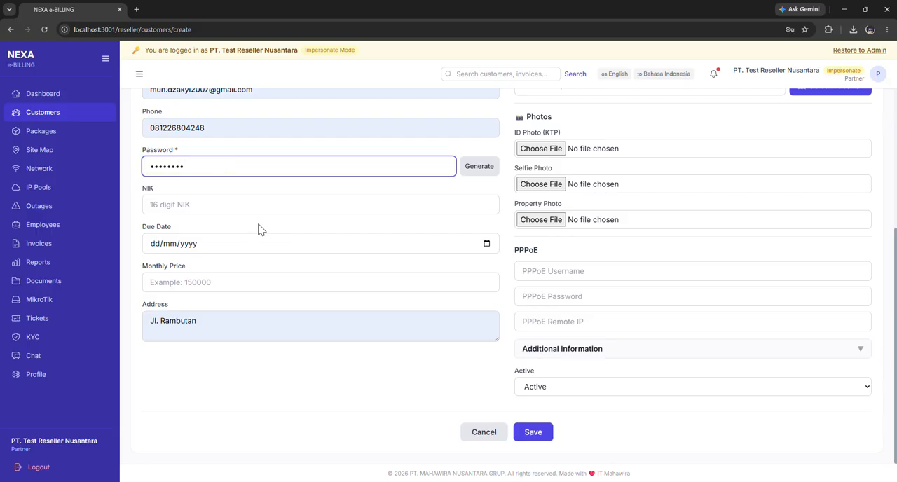
{"action": "left_click", "coordinate": [251, 204]}
{"action": "left_click", "coordinate": [230, 246]}
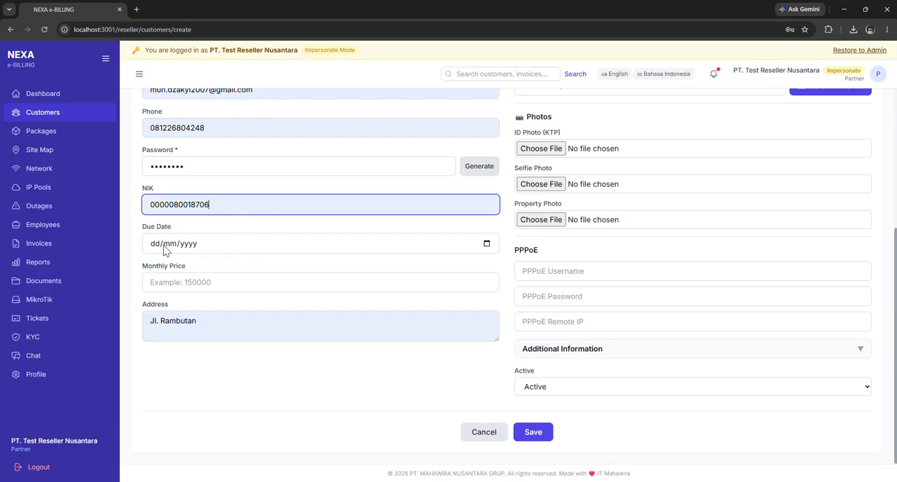
Set the customer's due date to 28/06/2026 and the monthly price to 10000.
{"action": "left_click", "coordinate": [486, 243]}
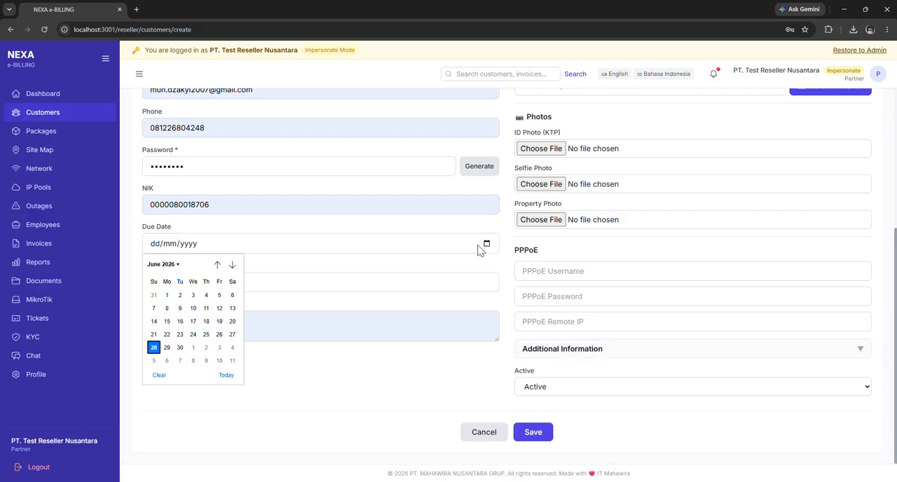
{"action": "left_click", "coordinate": [154, 348]}
{"action": "left_click", "coordinate": [400, 281]}
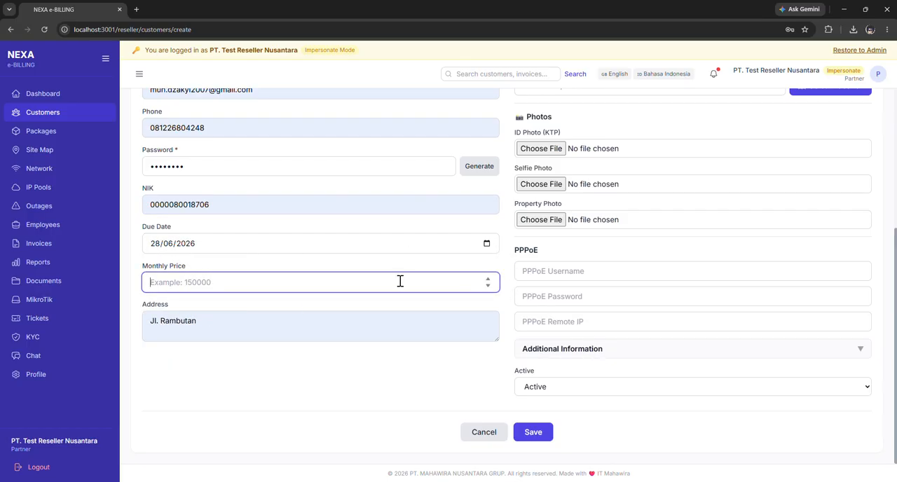
{"action": "type", "text": "10000"}
Set the service type to Mitra and choose the Home 20 Mbps - Rp150,000 package.
{"action": "scroll", "coordinate": [420, 311], "scroll_direction": "up", "scroll_amount": 4}
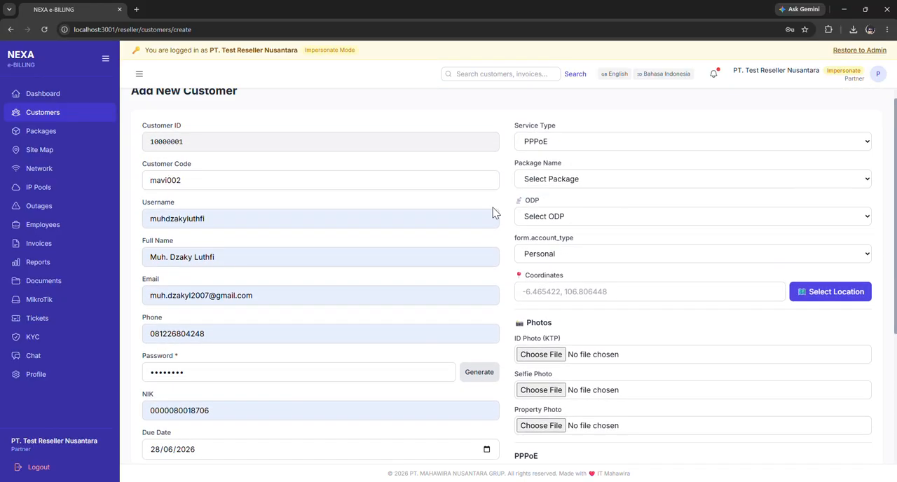
{"action": "left_click", "coordinate": [590, 163]}
{"action": "left_click", "coordinate": [567, 188]}
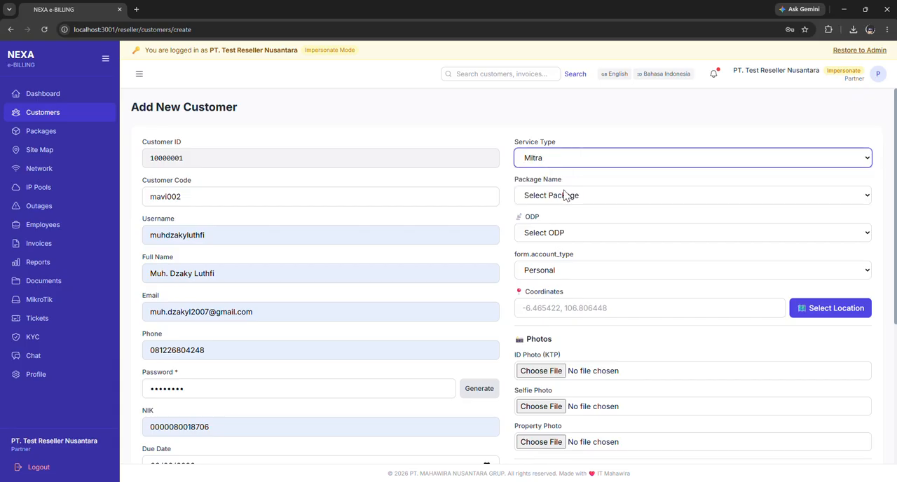
{"action": "left_click", "coordinate": [591, 201]}
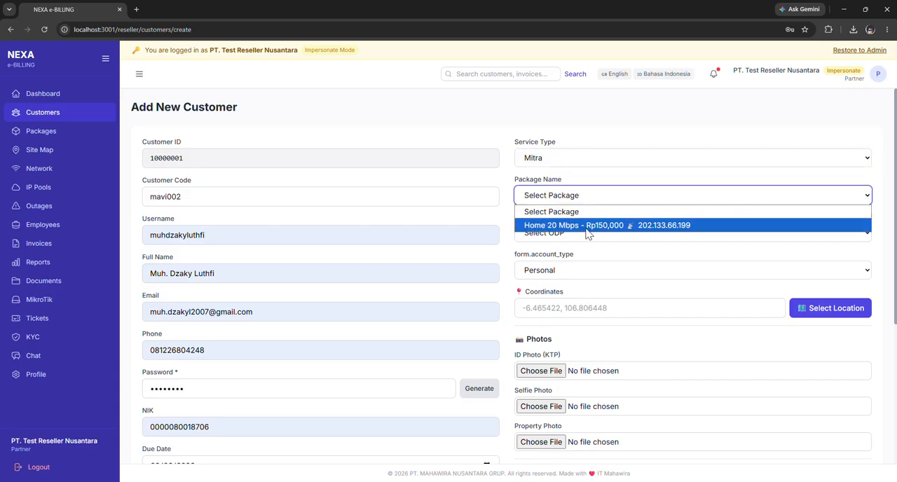
{"action": "left_click", "coordinate": [588, 225]}
Leave the ODP unselected and set the account type to Business.
{"action": "left_click", "coordinate": [573, 232]}
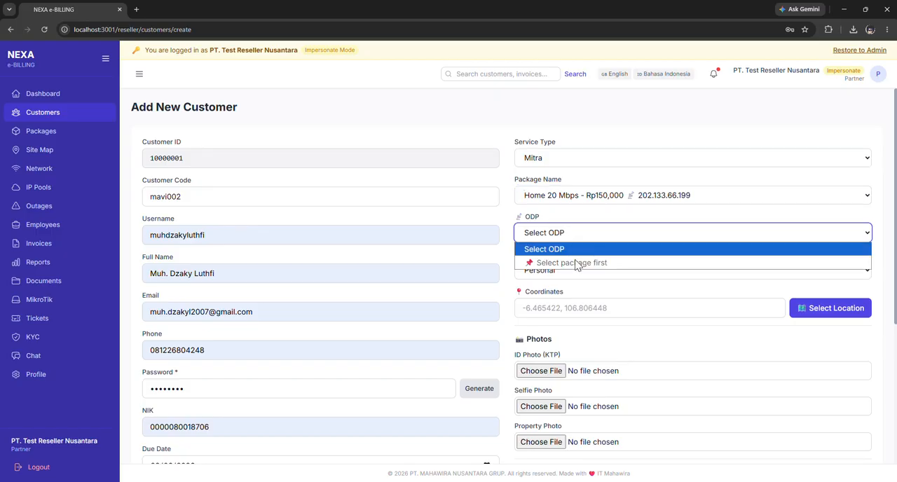
{"action": "left_click", "coordinate": [579, 253]}
{"action": "left_click", "coordinate": [592, 272]}
{"action": "left_click", "coordinate": [583, 300]}
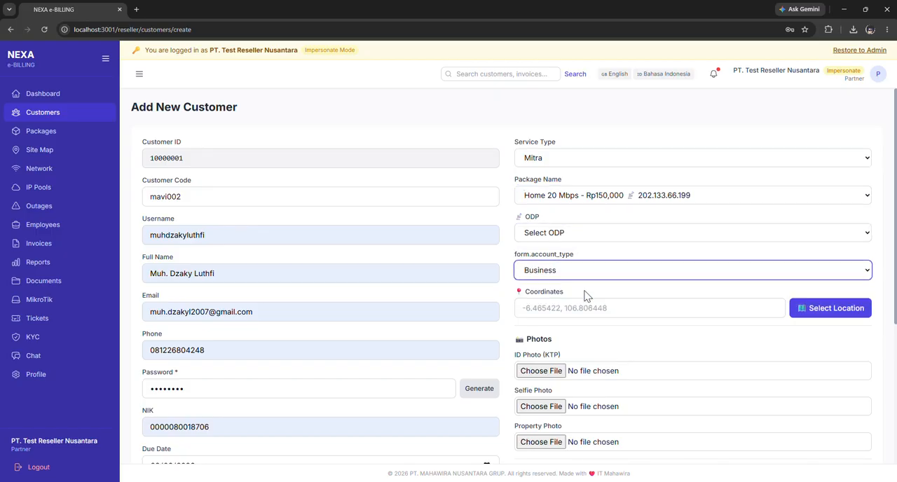
Try to set the customer's coordinates with the location map's default marker after shifting the map.
{"action": "scroll", "coordinate": [558, 232], "scroll_direction": "down", "scroll_amount": 2}
{"action": "left_click", "coordinate": [721, 164]}
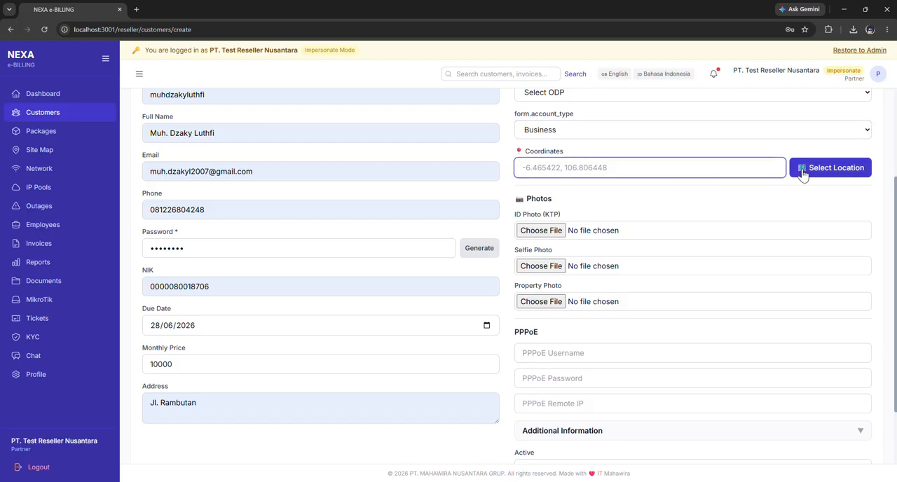
{"action": "left_click", "coordinate": [834, 171]}
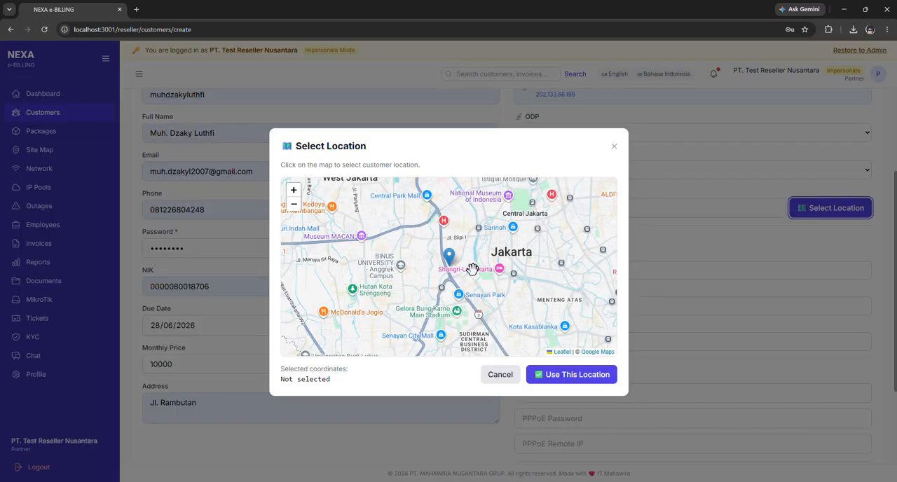
{"action": "left_click_drag", "start_coordinate": [431, 239], "coordinate": [337, 203]}
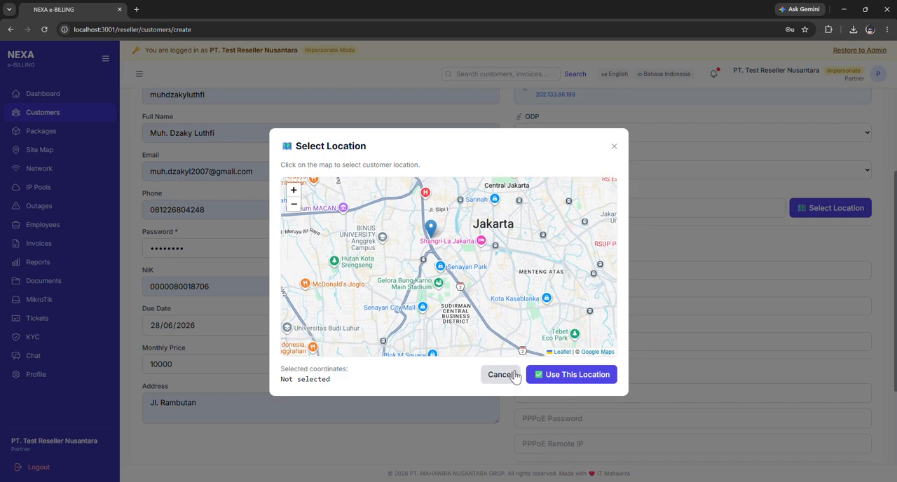
{"action": "left_click", "coordinate": [569, 375]}
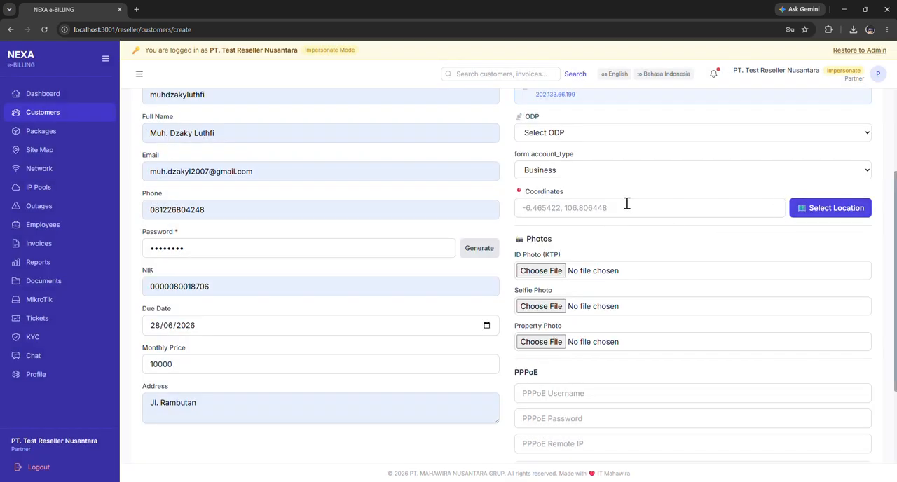
Pick a spot near BINUS University on the location map as the customer's coordinates, about -6.2002, 106.7768.
{"action": "left_click", "coordinate": [802, 207]}
{"action": "left_click", "coordinate": [391, 278]}
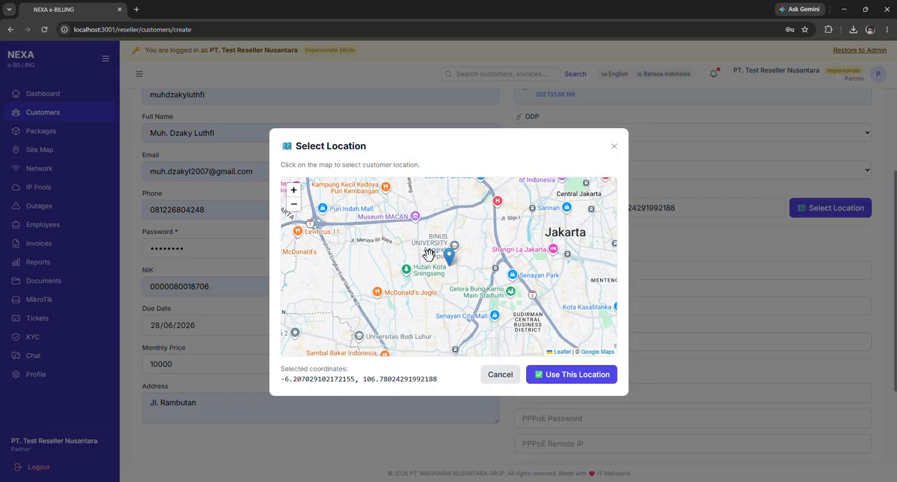
{"action": "scroll", "coordinate": [443, 254], "scroll_direction": "up", "scroll_amount": 3}
{"action": "left_click", "coordinate": [565, 375]}
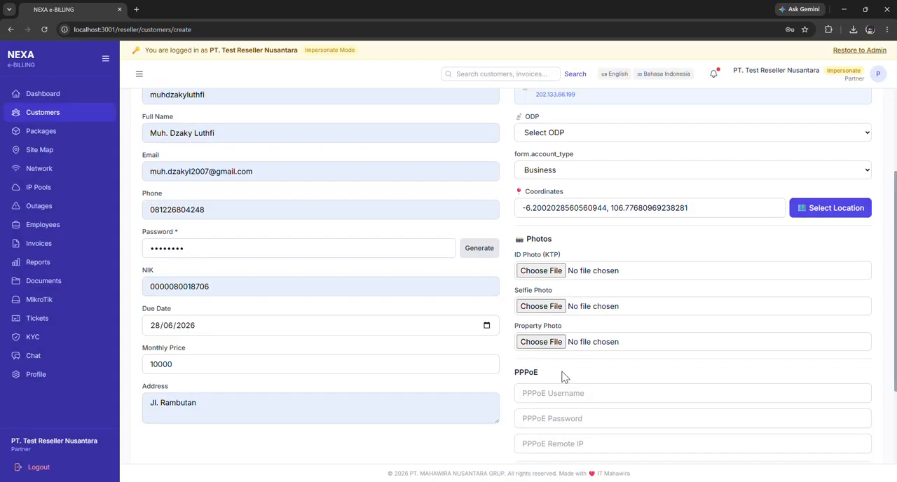
Attach anakmbg.png as the customer's ID photo, selfie photo and property photo.
{"action": "scroll", "coordinate": [589, 263], "scroll_direction": "down", "scroll_amount": 1}
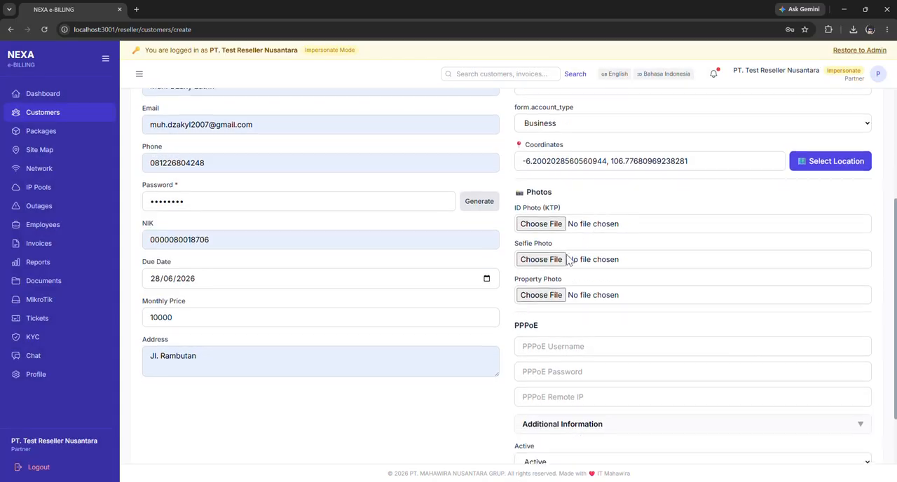
{"action": "left_click", "coordinate": [542, 224]}
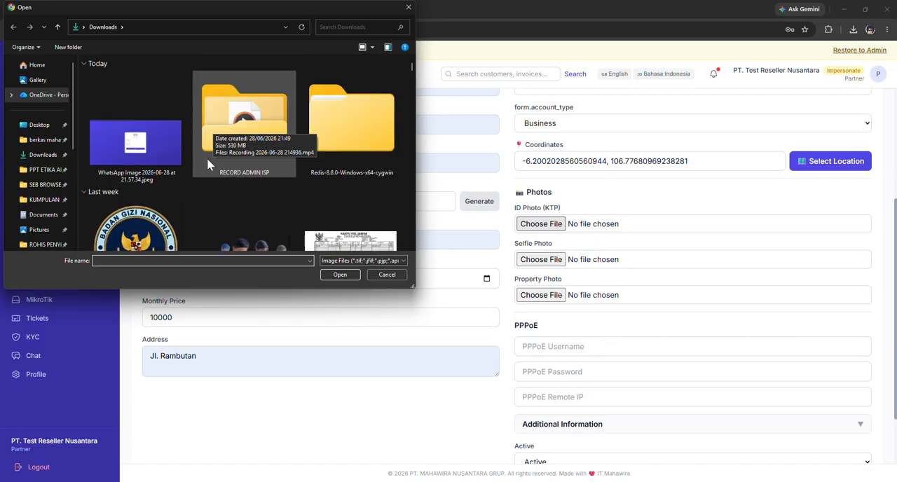
{"action": "left_click", "coordinate": [246, 211]}
{"action": "left_click", "coordinate": [340, 274]}
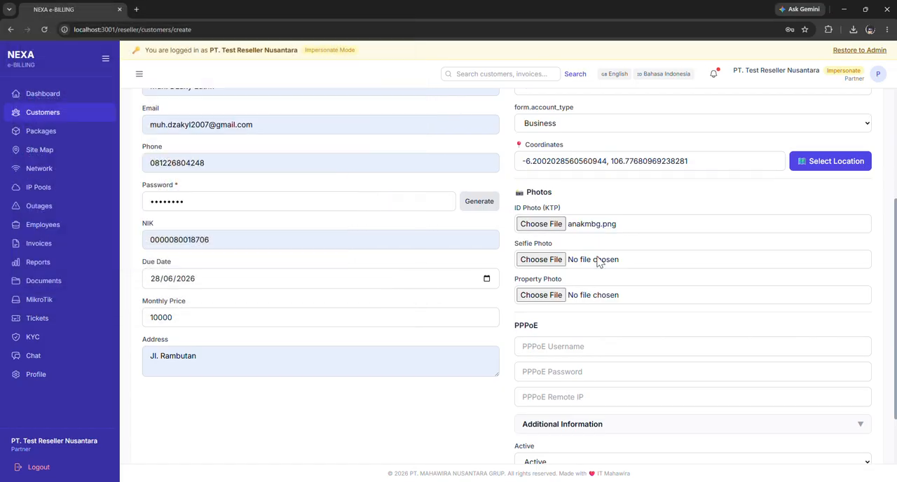
{"action": "left_click", "coordinate": [555, 260]}
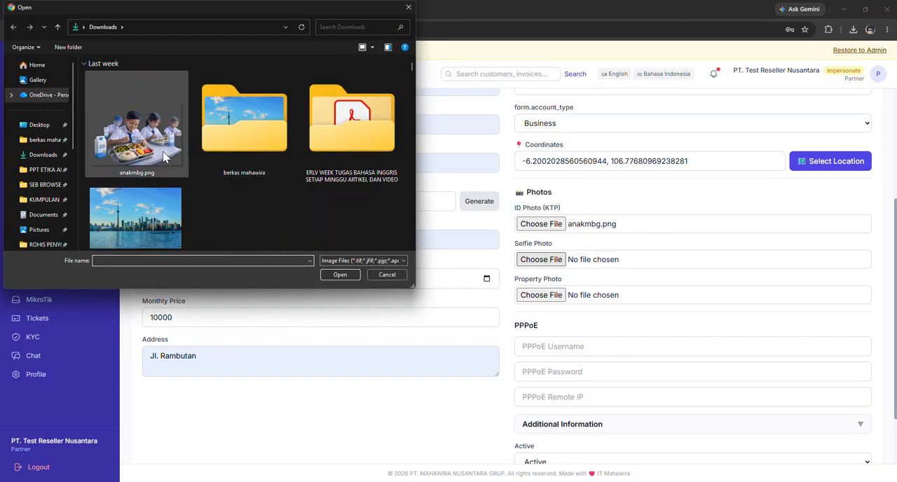
{"action": "left_click", "coordinate": [340, 274]}
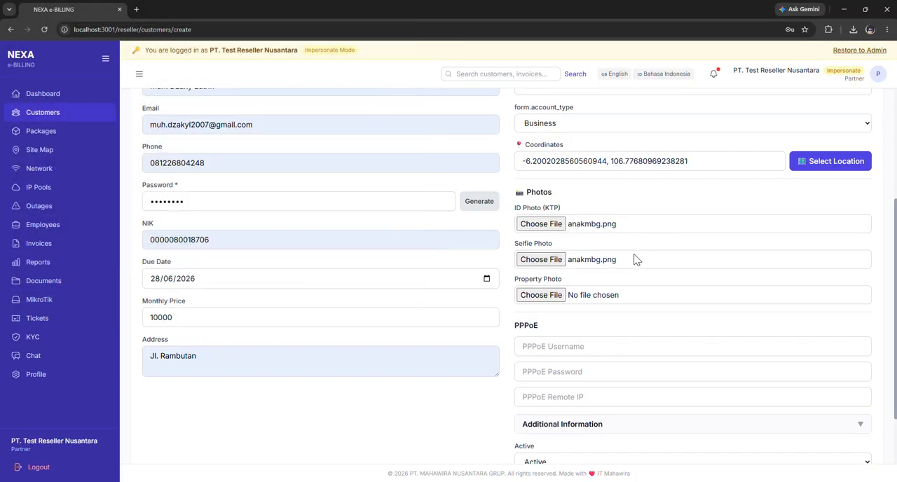
{"action": "left_click", "coordinate": [536, 295]}
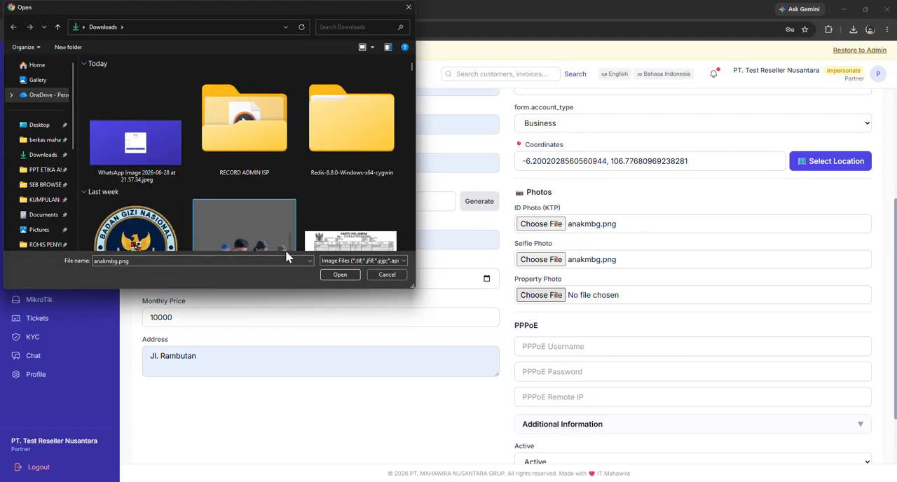
{"action": "left_click", "coordinate": [340, 274]}
Enter admin as the PPPoE username, and fill in the PPPoE password and PPPoE remote IP.
{"action": "scroll", "coordinate": [554, 266], "scroll_direction": "down", "scroll_amount": 1}
{"action": "left_click", "coordinate": [584, 301]}
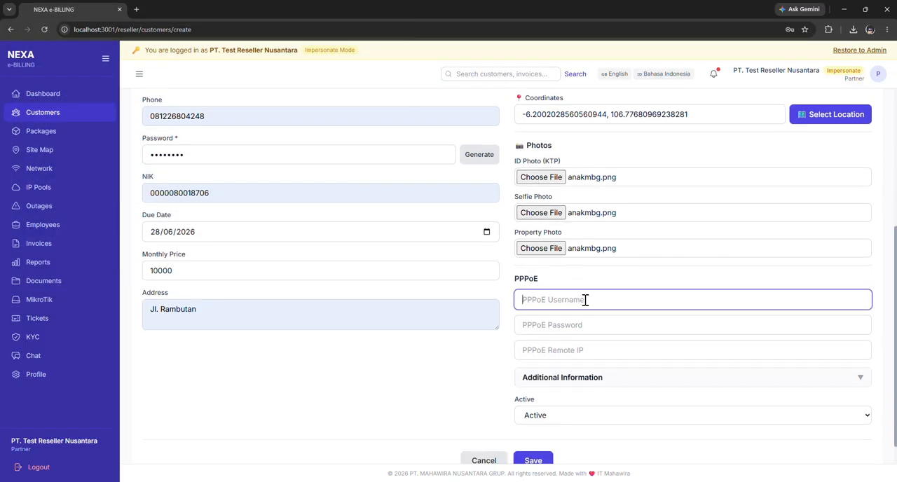
{"action": "scroll", "coordinate": [584, 301], "scroll_direction": "down", "scroll_amount": 1}
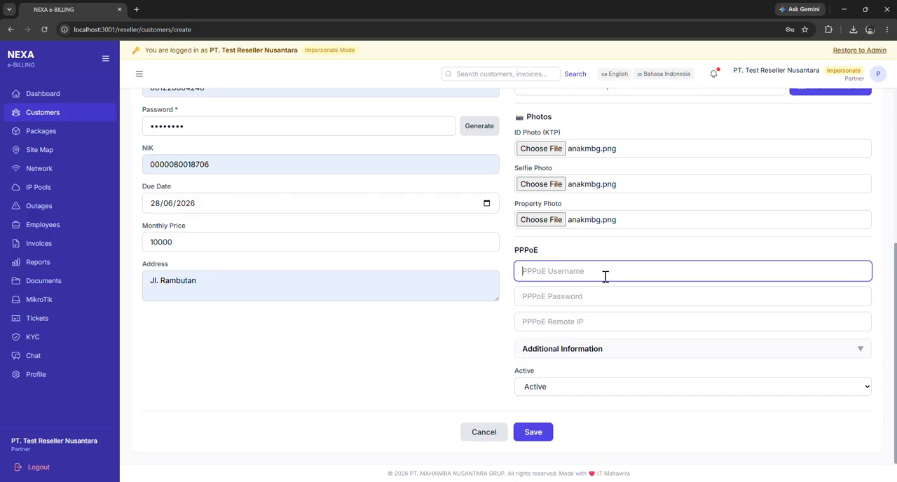
{"action": "type", "text": "admin"}
{"action": "left_click", "coordinate": [581, 304]}
{"action": "type", "text": "a"}
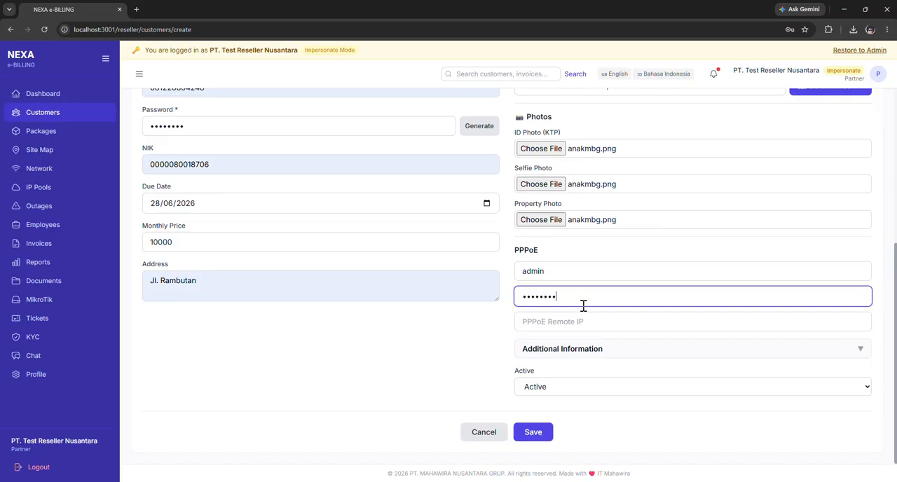
{"action": "left_click", "coordinate": [677, 321]}
{"action": "type", "text": "admin123"}
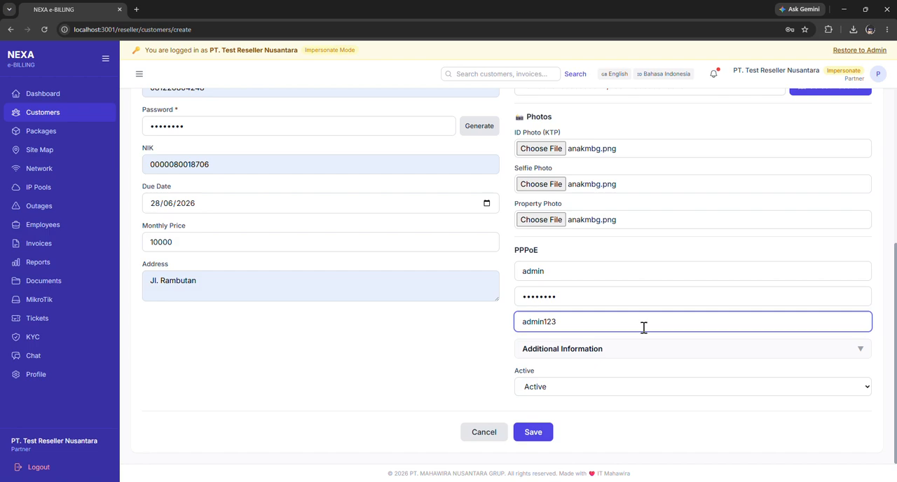
Expand the additional information, fill its address fields from the first saved address, and enter the customer's district.
{"action": "left_click", "coordinate": [617, 349]}
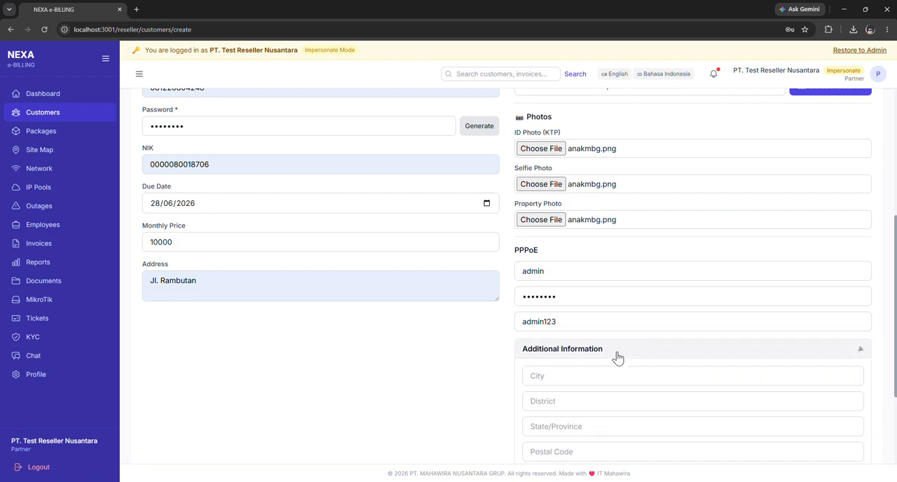
{"action": "scroll", "coordinate": [490, 210], "scroll_direction": "down", "scroll_amount": 2}
{"action": "left_click", "coordinate": [553, 243]}
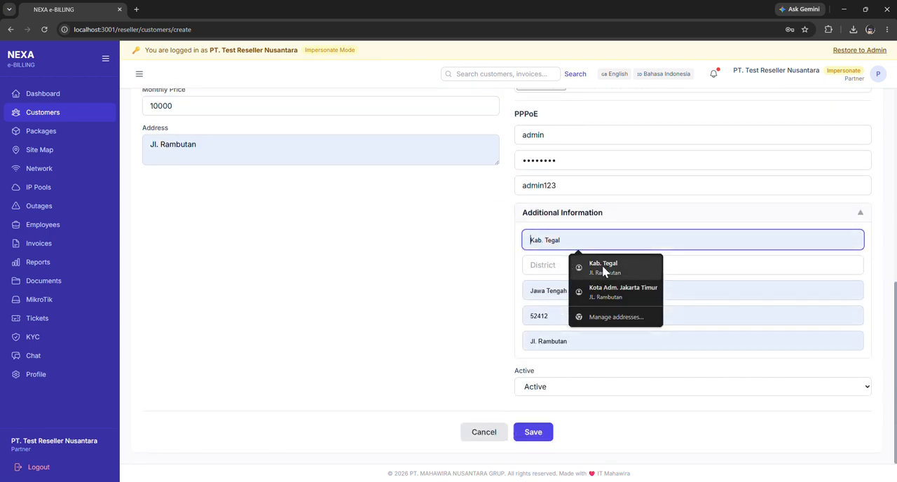
{"action": "left_click", "coordinate": [602, 269]}
{"action": "left_click", "coordinate": [564, 264]}
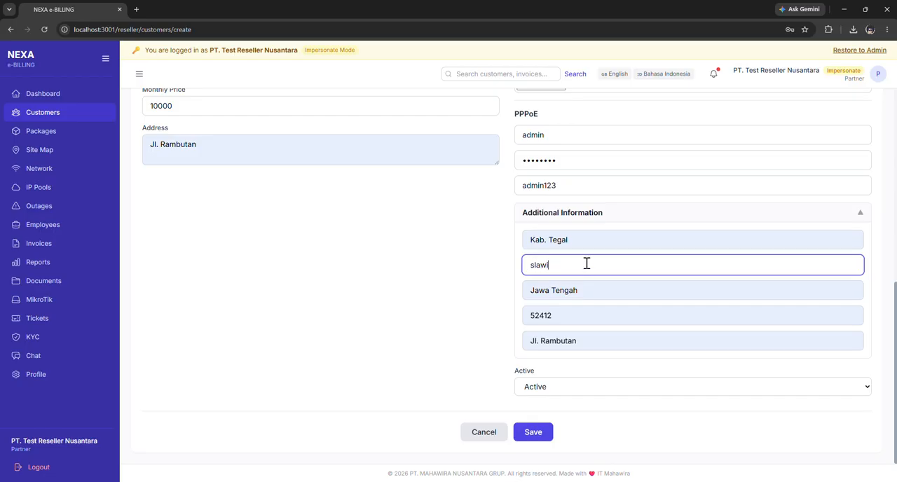
Leave the new customer's status as Active and try to save the record.
{"action": "left_click", "coordinate": [591, 396]}
{"action": "left_click", "coordinate": [526, 448]}
{"action": "left_click", "coordinate": [536, 440]}
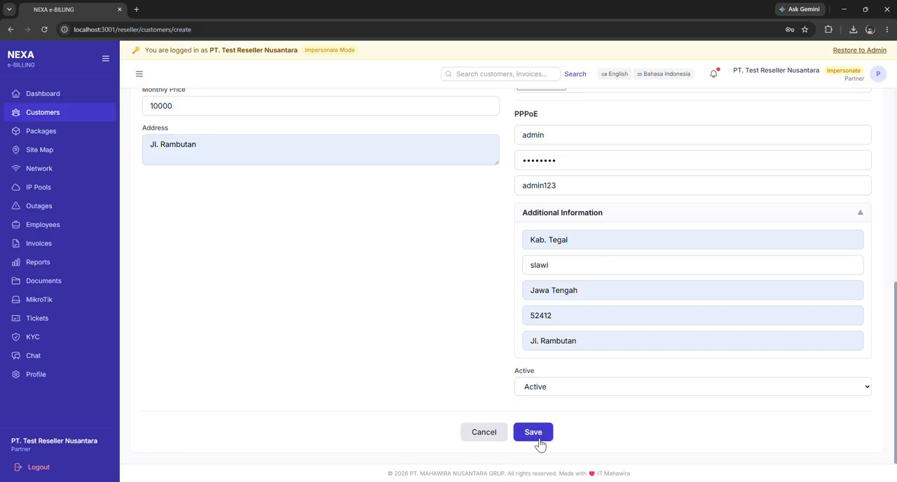
Replace the customer's NIK with the saved 16-digit number and try to save the record again.
{"action": "scroll", "coordinate": [507, 199], "scroll_direction": "up", "scroll_amount": 2}
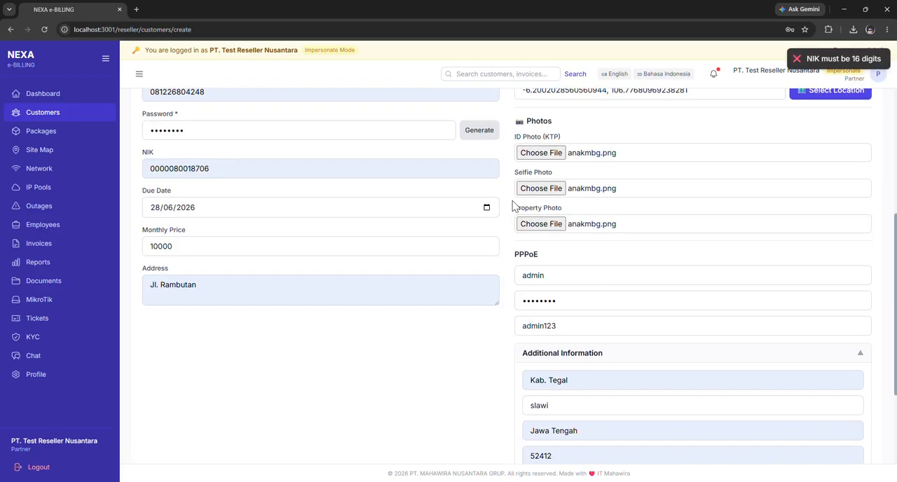
{"action": "scroll", "coordinate": [350, 208], "scroll_direction": "up", "scroll_amount": 1}
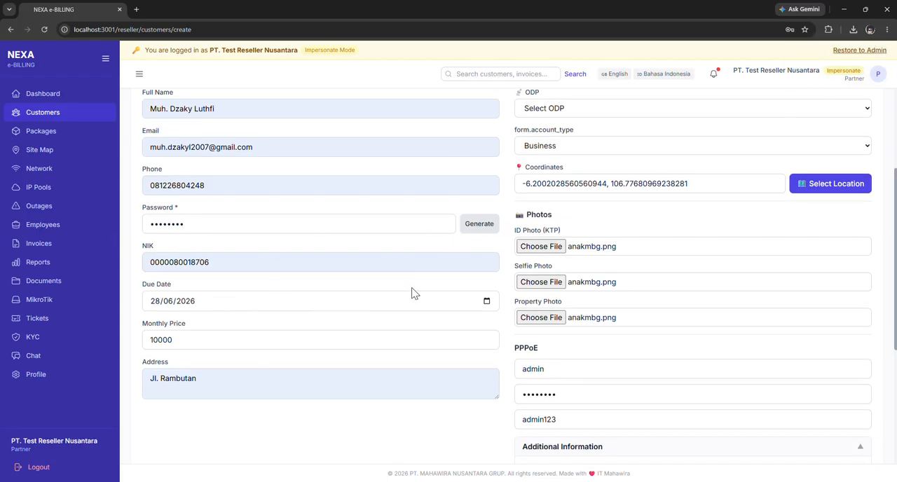
{"action": "scroll", "coordinate": [313, 252], "scroll_direction": "down", "scroll_amount": 1}
{"action": "scroll", "coordinate": [276, 263], "scroll_direction": "up", "scroll_amount": 1}
{"action": "left_click", "coordinate": [227, 260]}
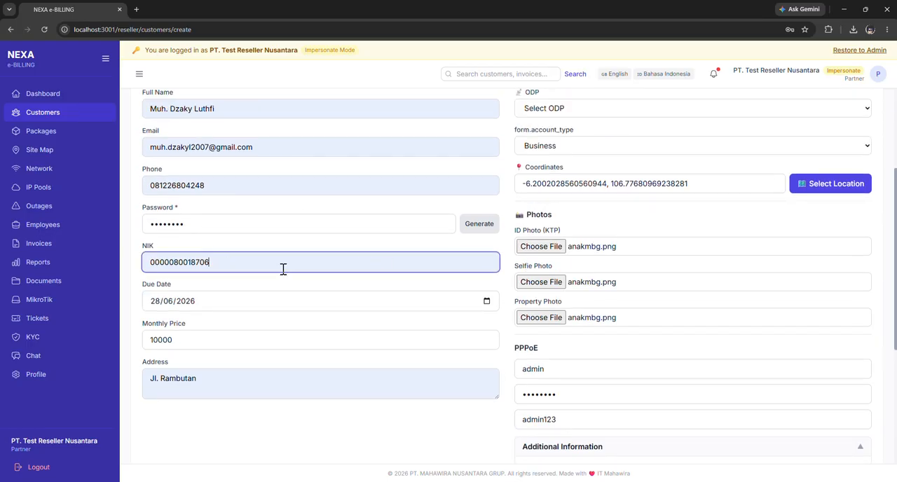
{"action": "left_click_drag", "start_coordinate": [271, 264], "coordinate": [39, 263]}
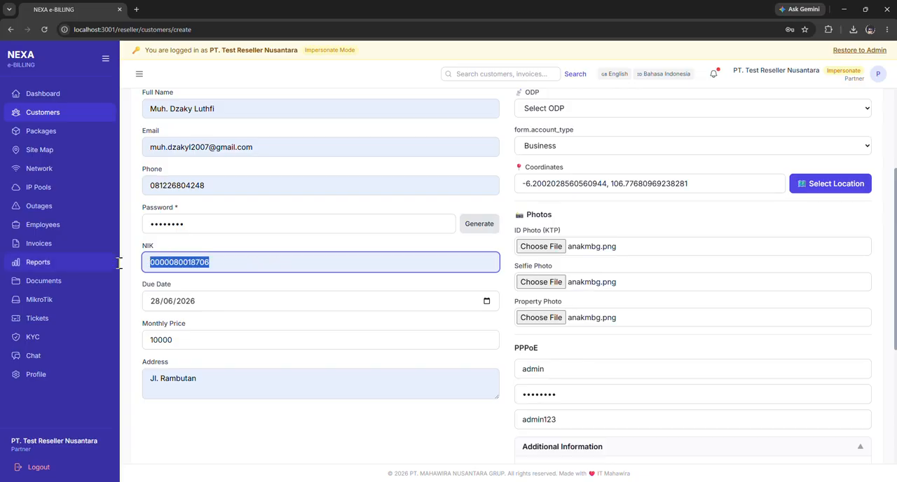
{"action": "key", "text": "BackSpace"}
{"action": "left_click", "coordinate": [219, 261]}
{"action": "left_click", "coordinate": [220, 287]}
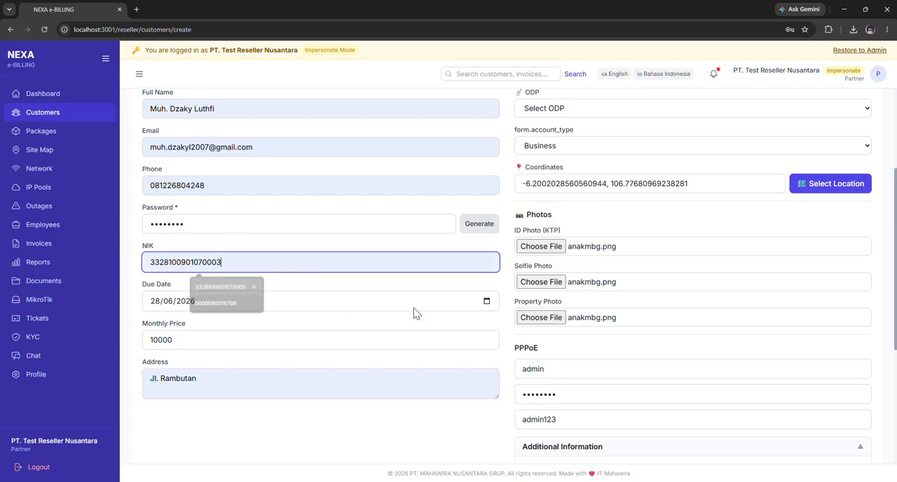
{"action": "scroll", "coordinate": [403, 314], "scroll_direction": "down", "scroll_amount": 4}
{"action": "left_click", "coordinate": [533, 432]}
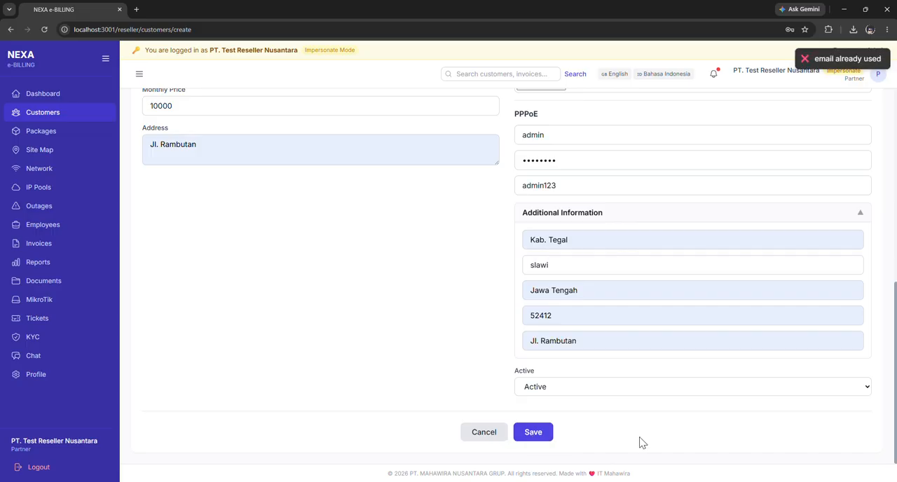
Alter the customer's e-mail address by removing a digit before the @ sign, and save the new customer.
{"action": "scroll", "coordinate": [415, 222], "scroll_direction": "up", "scroll_amount": 6}
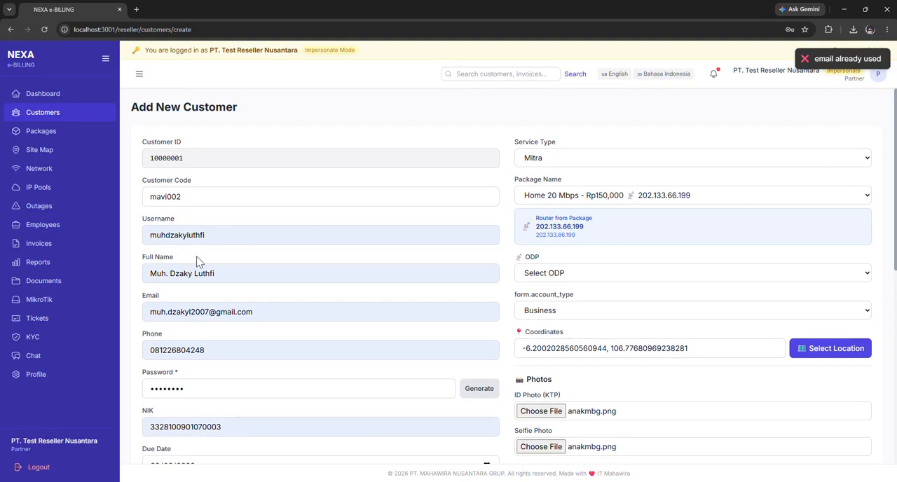
{"action": "left_click", "coordinate": [207, 311]}
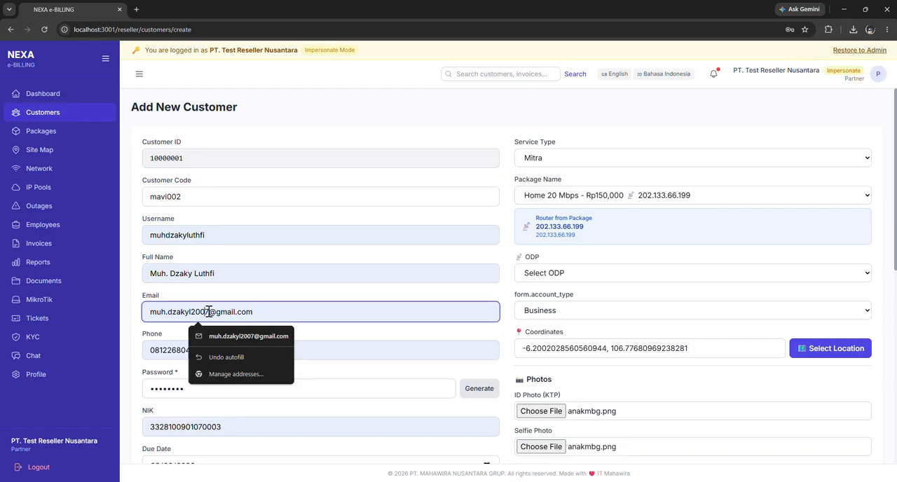
{"action": "key", "text": "BackSpace"}
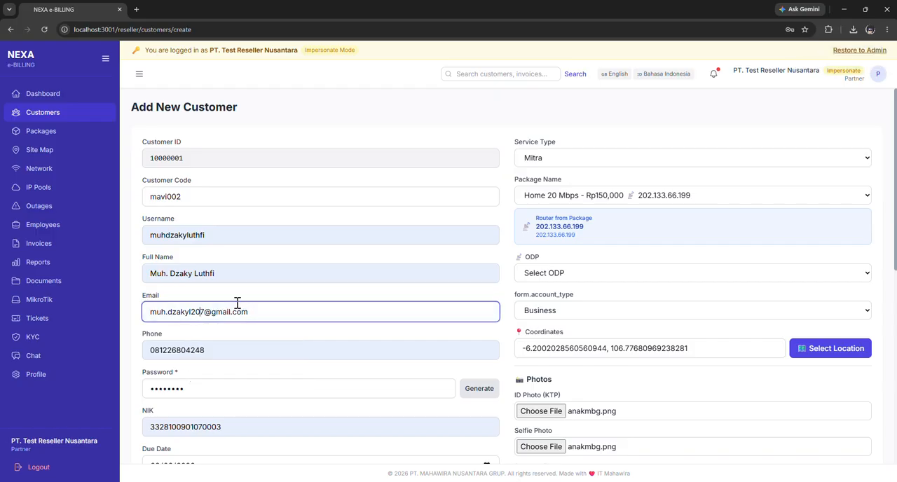
{"action": "scroll", "coordinate": [542, 280], "scroll_direction": "down", "scroll_amount": 8}
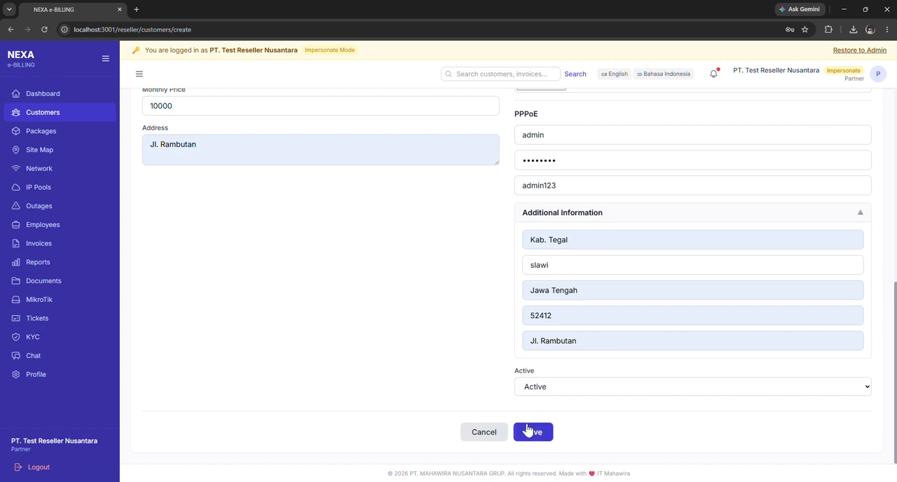
{"action": "left_click", "coordinate": [527, 429]}
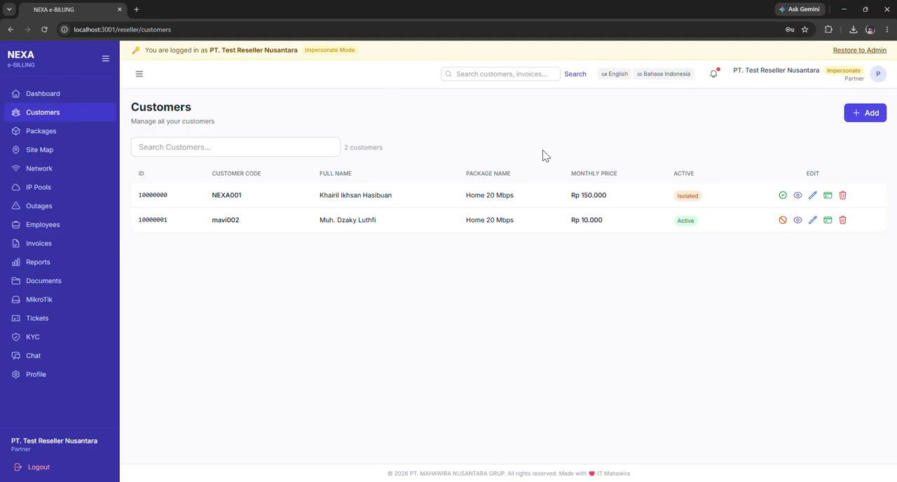
Check the restore confirmation for the isolated customer, decline it, and view that customer's details.
{"action": "left_click", "coordinate": [782, 196]}
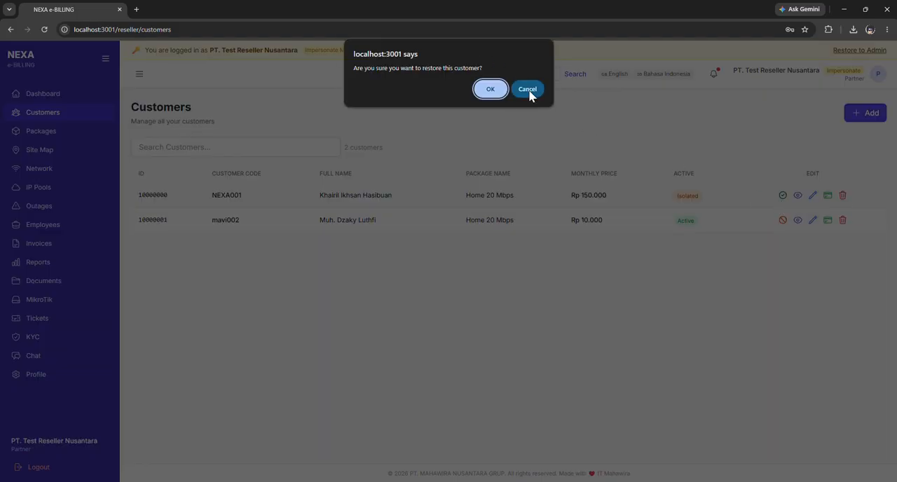
{"action": "left_click", "coordinate": [527, 89]}
{"action": "left_click", "coordinate": [798, 196]}
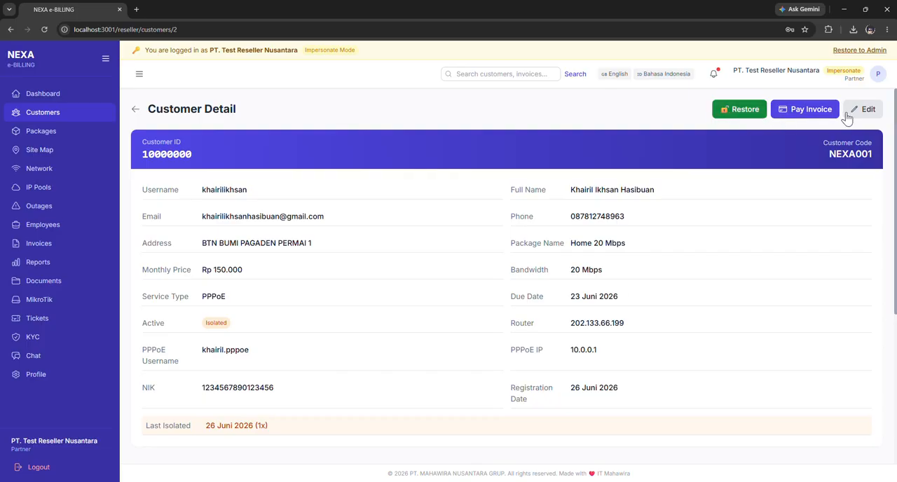
Examine the manual payment dialog for the isolated customer's invoice and close it.
{"action": "left_click", "coordinate": [810, 112]}
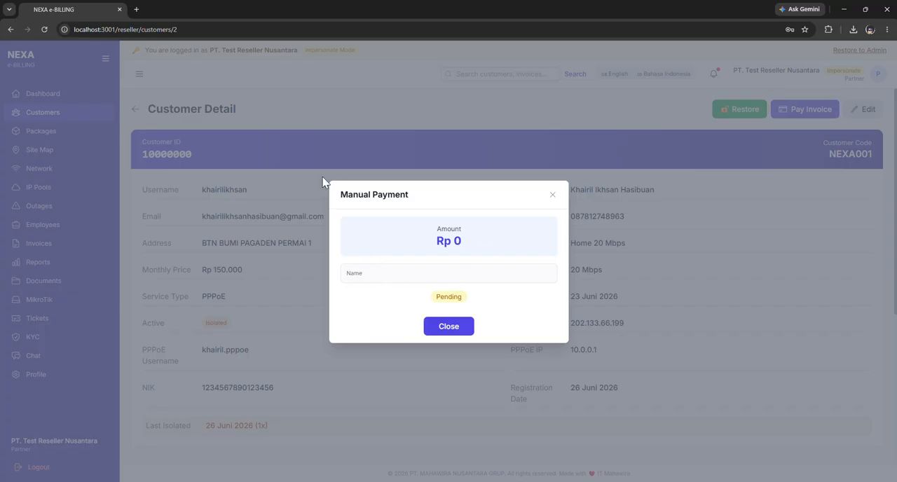
{"action": "double_click", "coordinate": [434, 229]}
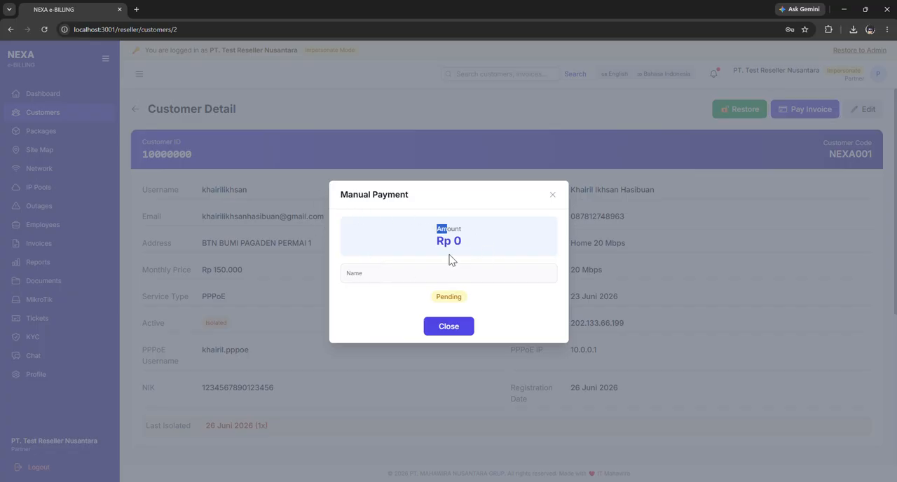
{"action": "left_click", "coordinate": [447, 326]}
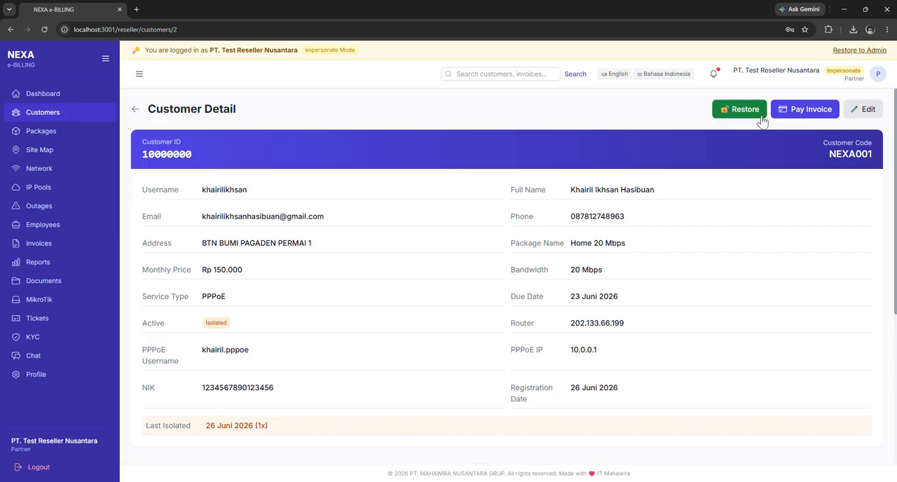
Review the isolated customer's edit form from start to end and leave it without saving.
{"action": "left_click", "coordinate": [867, 114]}
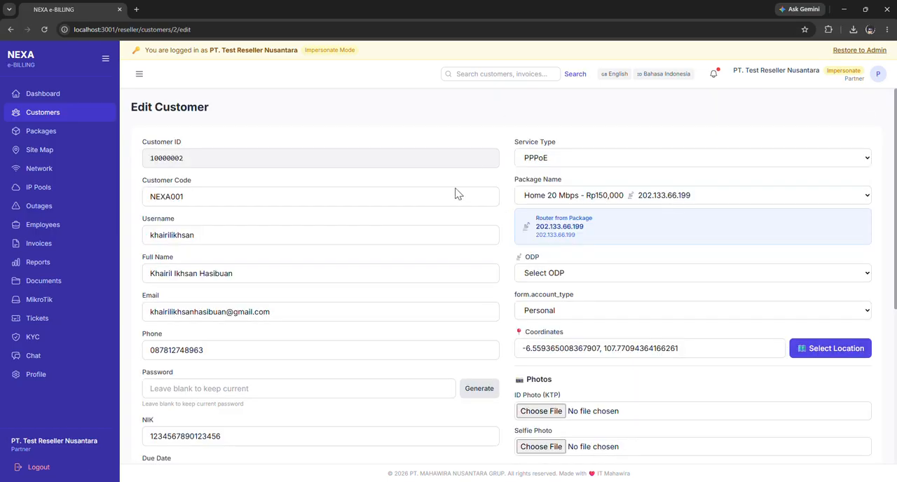
{"action": "scroll", "coordinate": [368, 252], "scroll_direction": "down", "scroll_amount": 4}
{"action": "scroll", "coordinate": [420, 238], "scroll_direction": "up", "scroll_amount": 3}
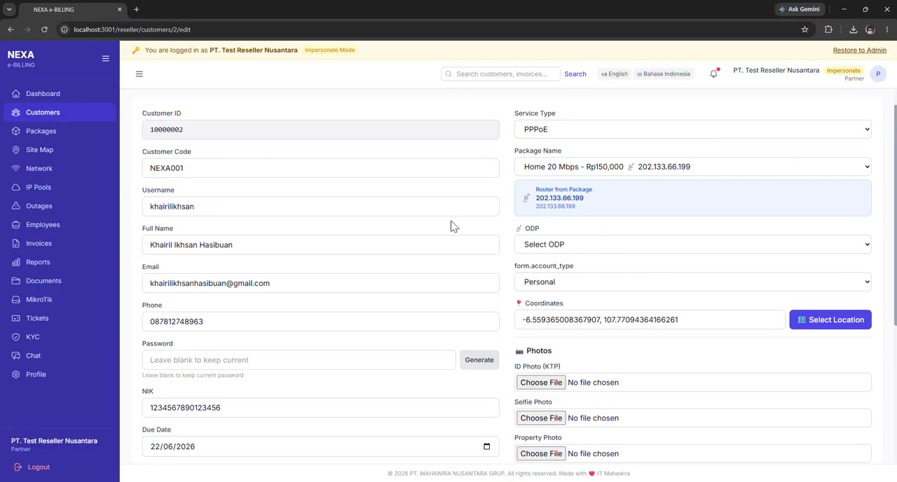
{"action": "scroll", "coordinate": [336, 222], "scroll_direction": "up", "scroll_amount": 1}
{"action": "scroll", "coordinate": [344, 226], "scroll_direction": "down", "scroll_amount": 4}
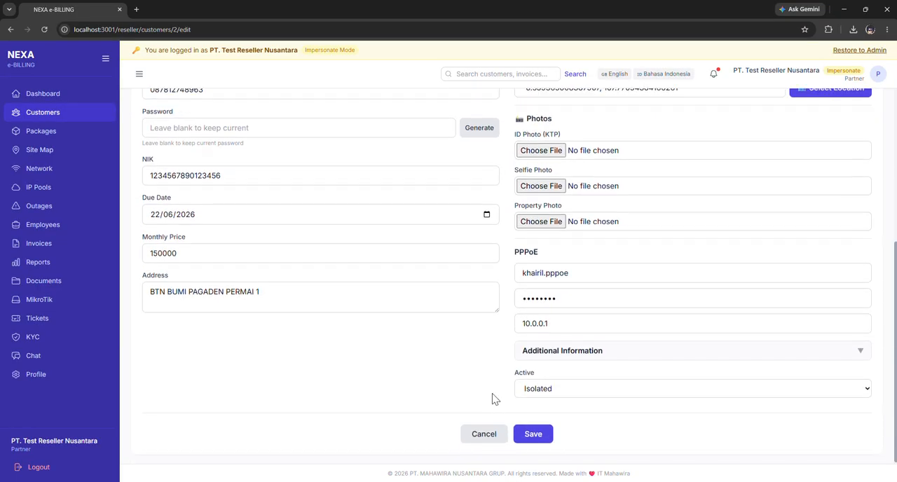
{"action": "left_click", "coordinate": [484, 433]}
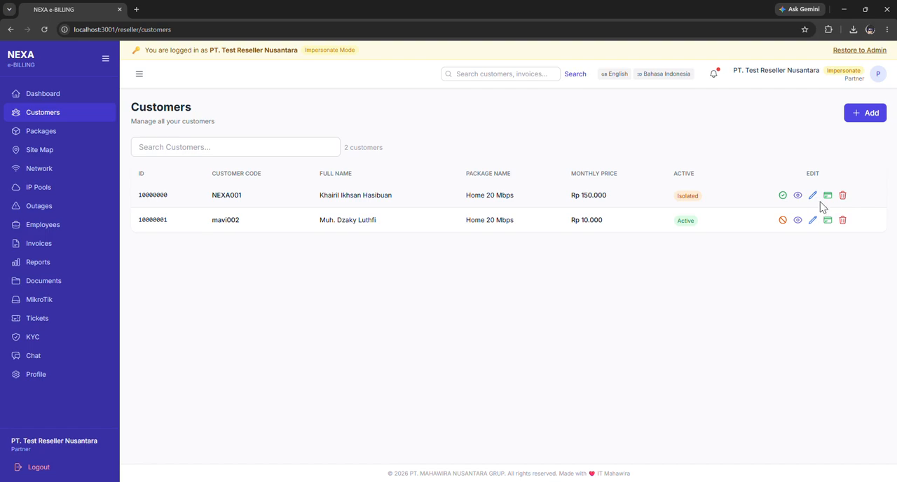
Bring up the deletion confirmation for the isolated customer in the list and decline it.
{"action": "left_click", "coordinate": [842, 197]}
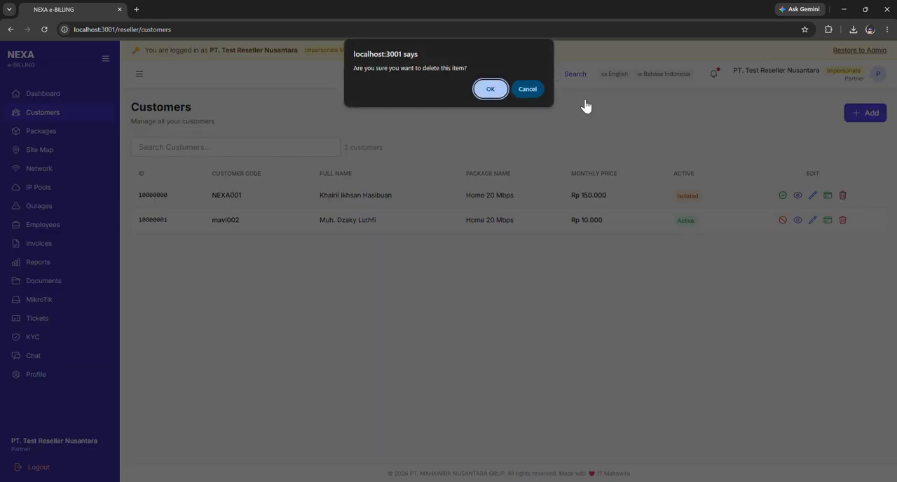
{"action": "left_click", "coordinate": [535, 93]}
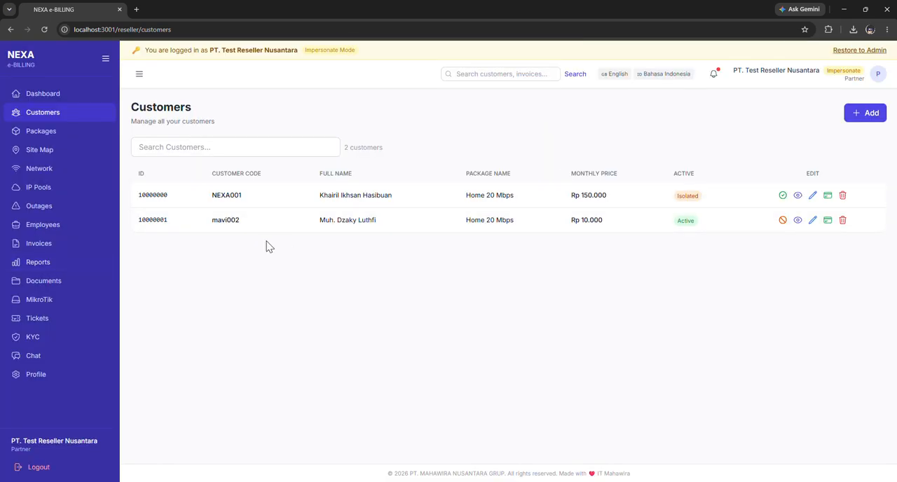
Change the package type of the Home 20 Mbps package to TV, save it and check its type in the package list.
{"action": "left_click", "coordinate": [42, 132]}
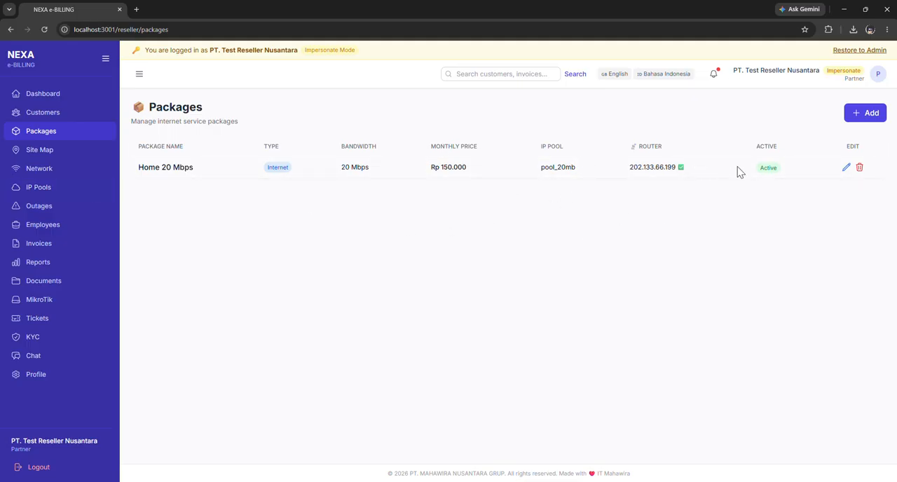
{"action": "left_click", "coordinate": [844, 169]}
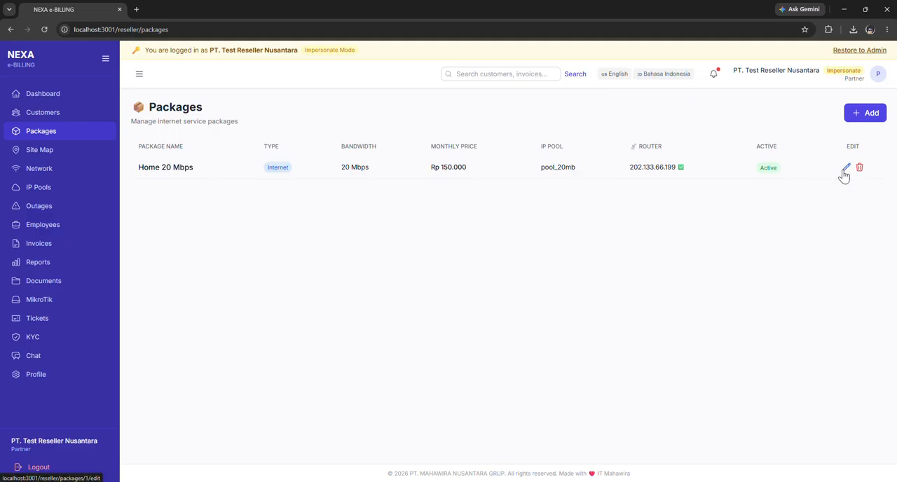
{"action": "scroll", "coordinate": [168, 200], "scroll_direction": "down", "scroll_amount": 3}
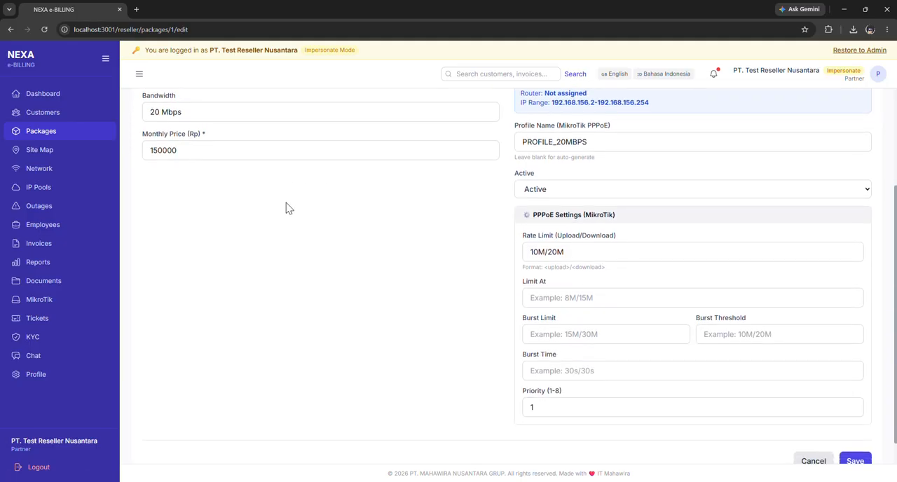
{"action": "scroll", "coordinate": [163, 137], "scroll_direction": "up", "scroll_amount": 3}
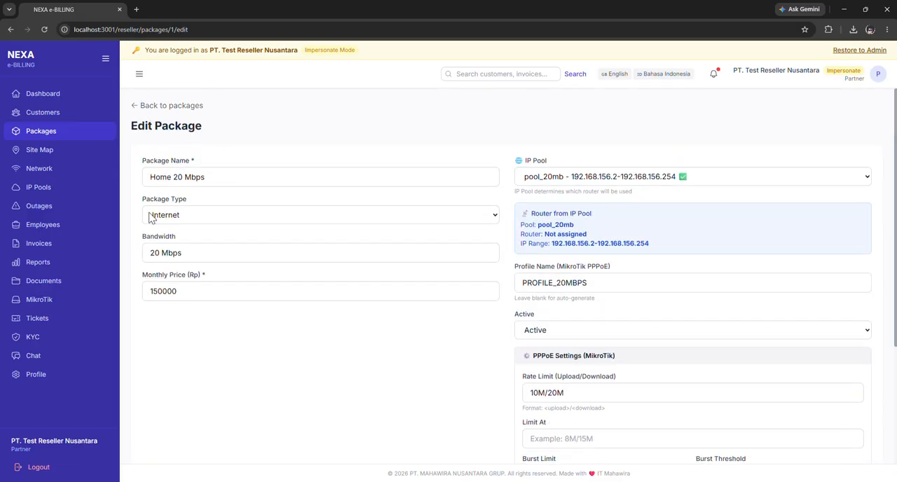
{"action": "left_click", "coordinate": [382, 215]}
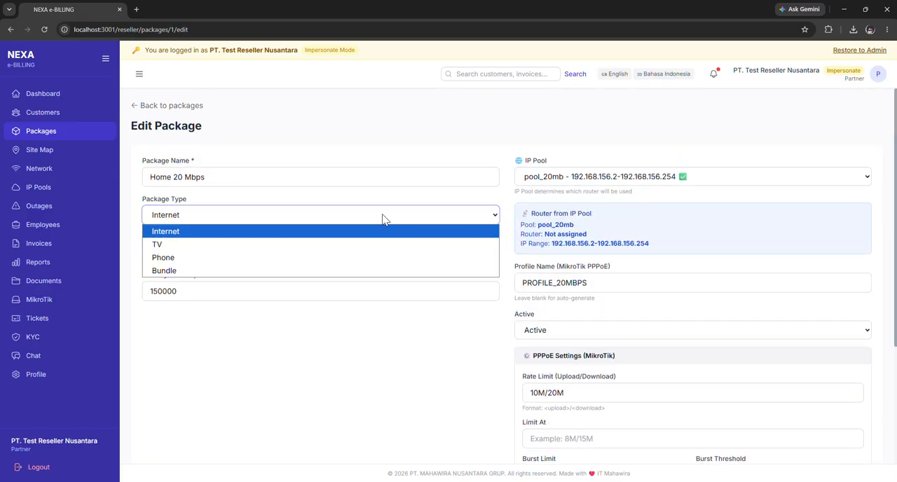
{"action": "left_click", "coordinate": [393, 212]}
{"action": "left_click", "coordinate": [370, 210]}
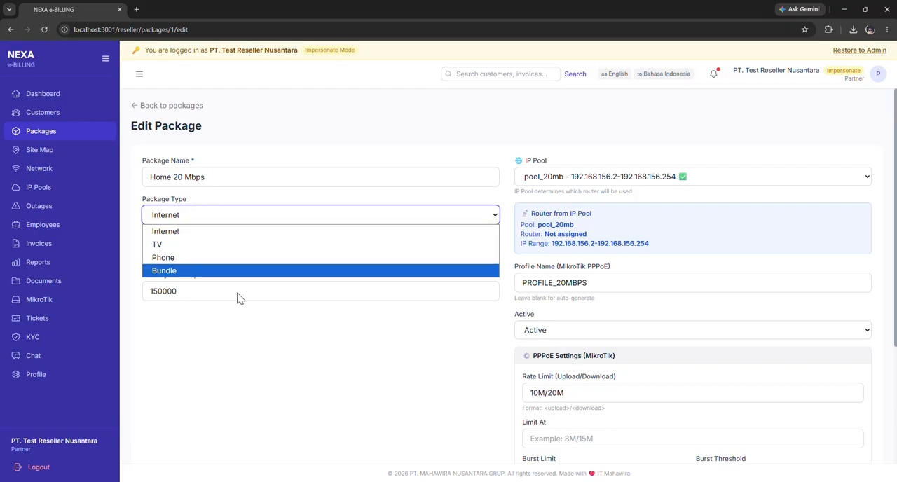
{"action": "left_click", "coordinate": [240, 245]}
{"action": "scroll", "coordinate": [308, 282], "scroll_direction": "down", "scroll_amount": 3}
{"action": "left_click", "coordinate": [849, 434]}
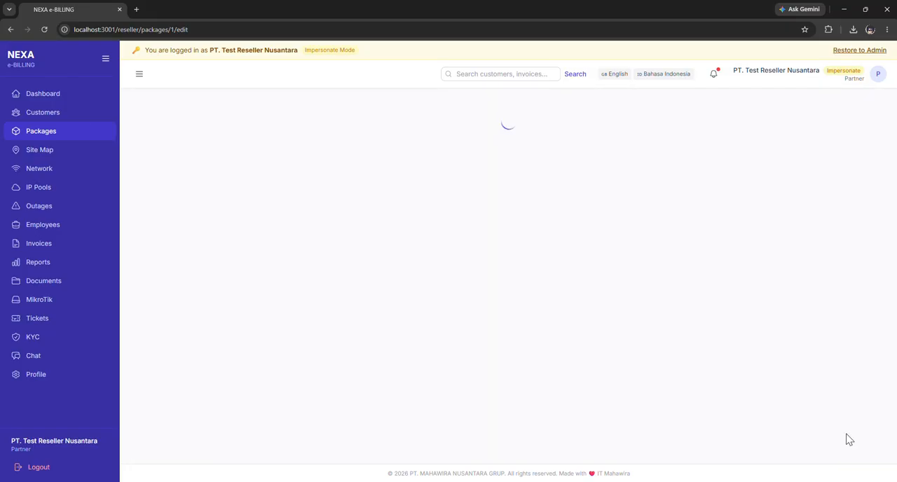
{"action": "left_click_drag", "start_coordinate": [270, 150], "coordinate": [286, 193]}
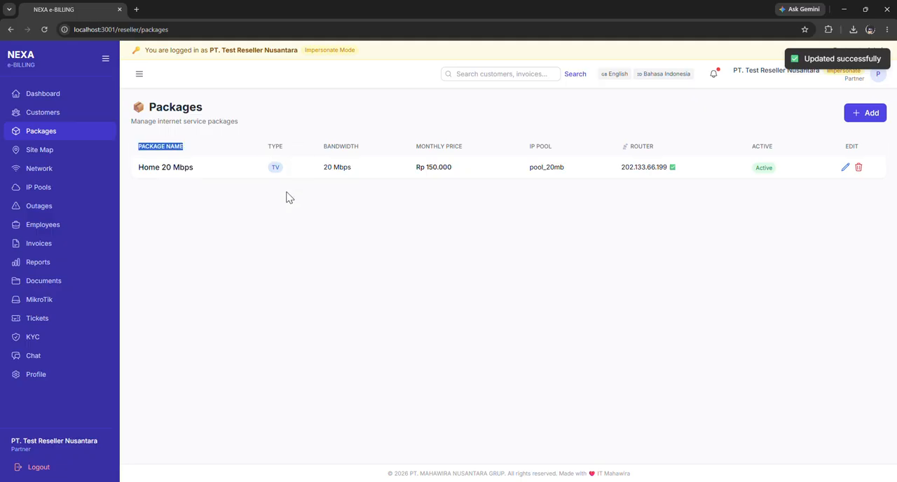
{"action": "left_click", "coordinate": [278, 167]}
Start a new service package and name it "home 10 mbps".
{"action": "left_click", "coordinate": [862, 120]}
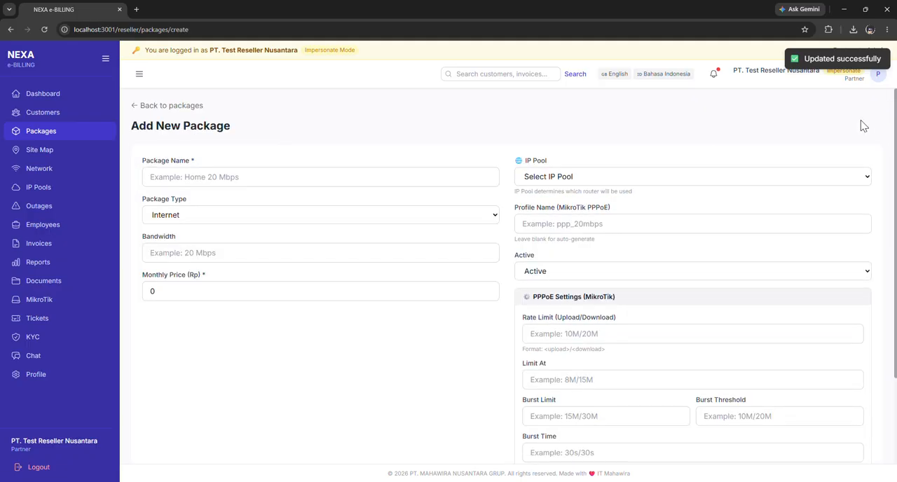
{"action": "left_click", "coordinate": [238, 181]}
{"action": "left_click", "coordinate": [250, 203]}
{"action": "left_click", "coordinate": [246, 176]}
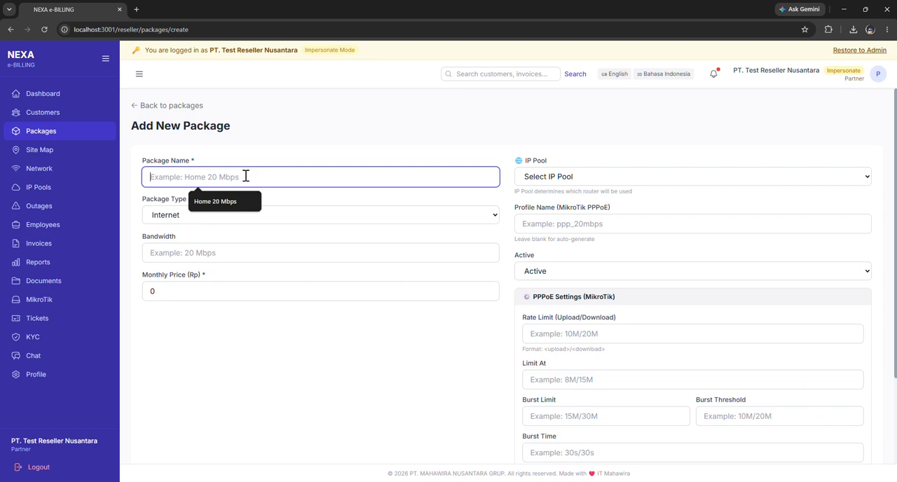
{"action": "type", "text": "home "}
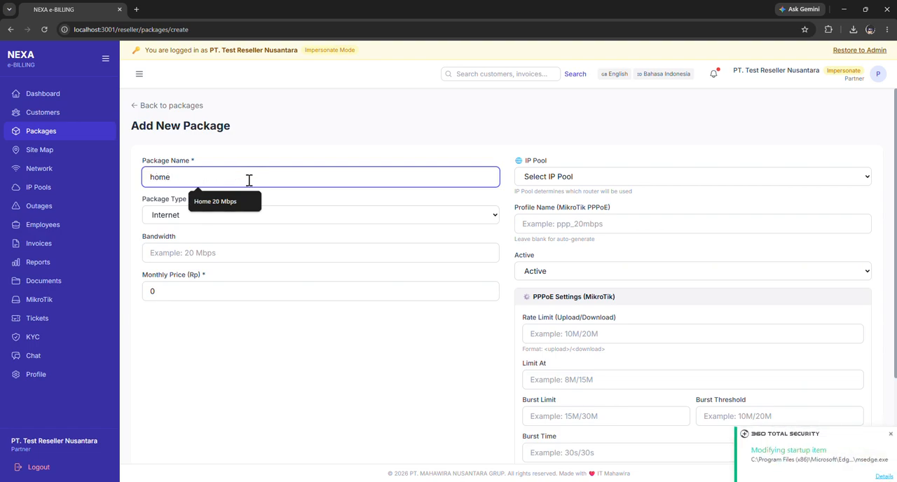
{"action": "type", "text": "10 mbps"}
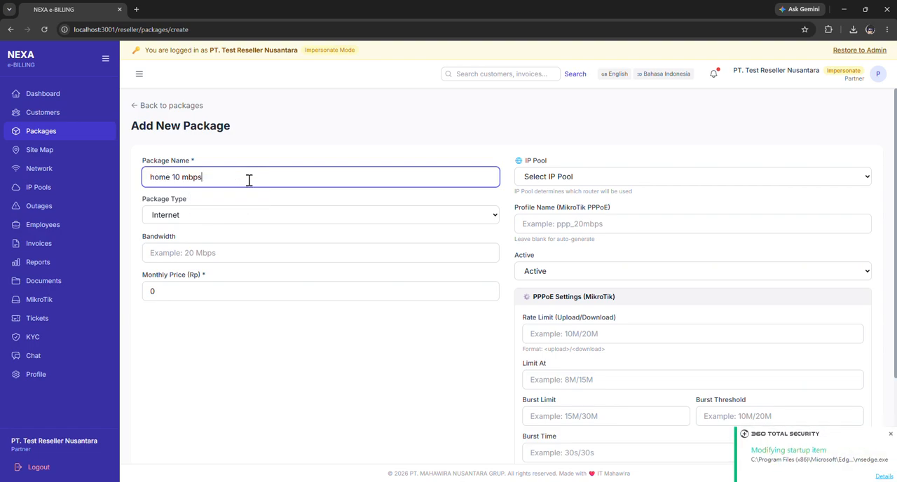
Set the new package's type to Phone, its bandwidth to "21 mbps" and its monthly price to Rp 10000.
{"action": "left_click", "coordinate": [210, 216]}
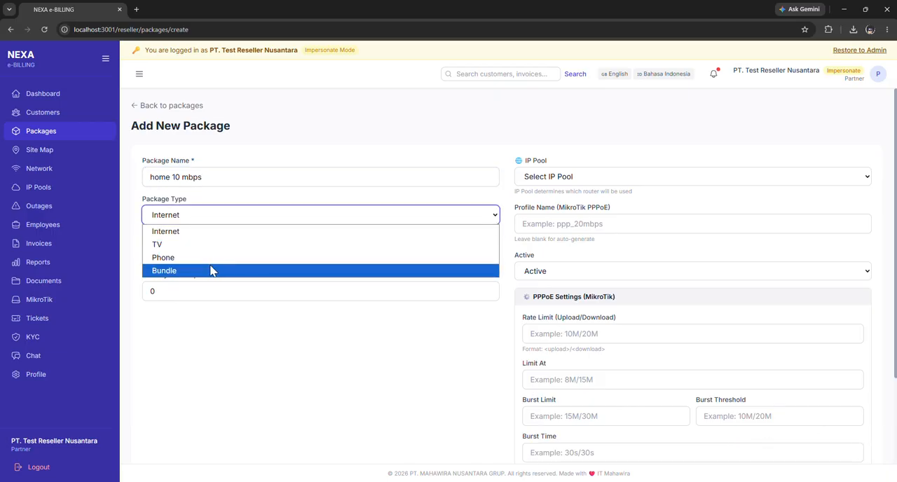
{"action": "left_click", "coordinate": [213, 257]}
{"action": "left_click", "coordinate": [248, 254]}
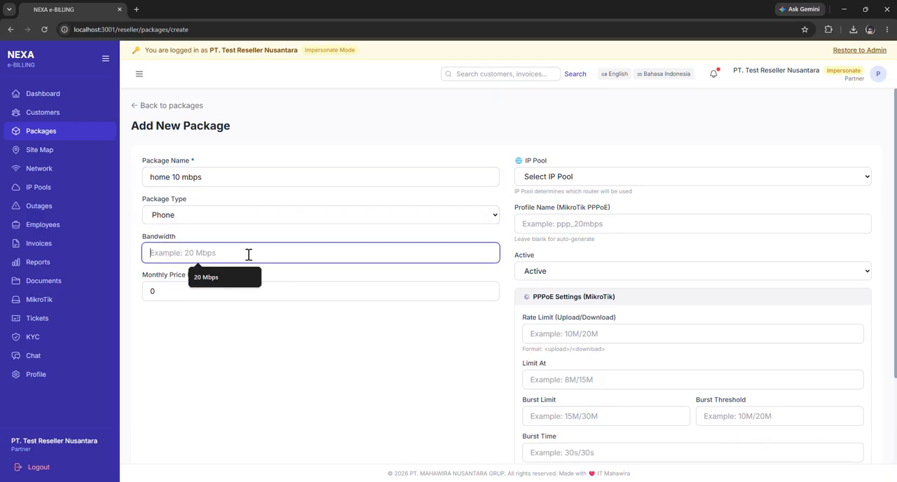
{"action": "type", "text": "21 mbps"}
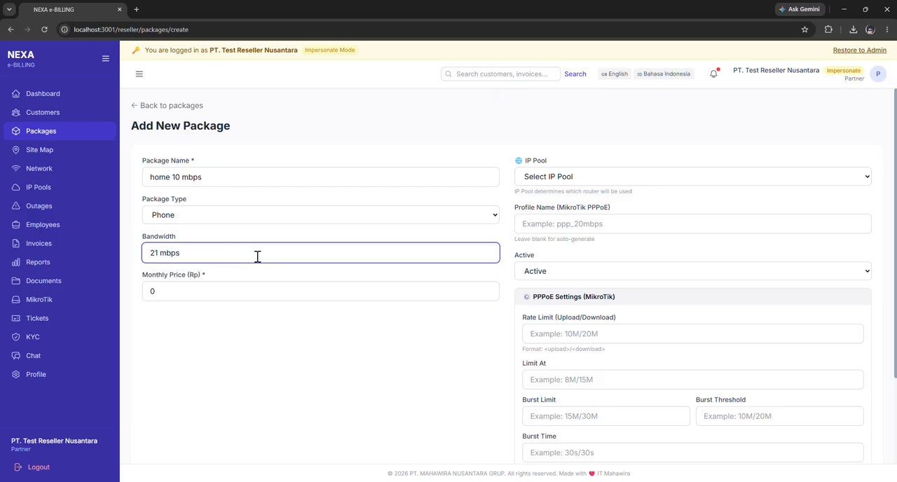
{"action": "left_click", "coordinate": [249, 290]}
{"action": "key", "text": "BackSpace"}
{"action": "type", "text": "10000"}
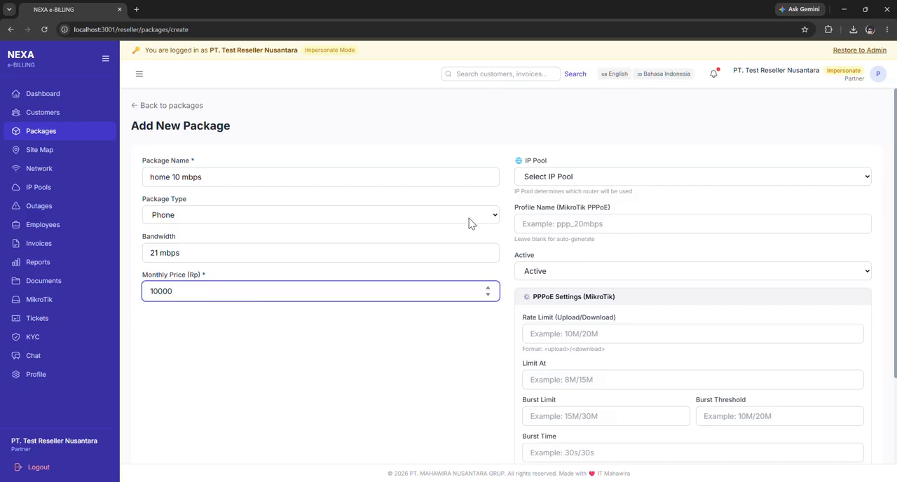
Assign the pool_20mb IP pool and the PPPoE profile name PROFILE_20MBPS to the new package.
{"action": "left_click", "coordinate": [574, 177]}
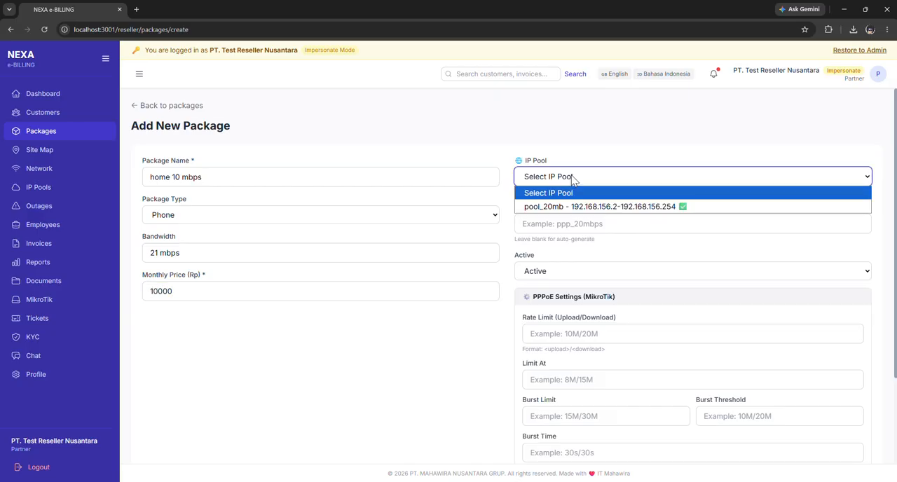
{"action": "left_click", "coordinate": [589, 208]}
{"action": "left_click", "coordinate": [576, 284]}
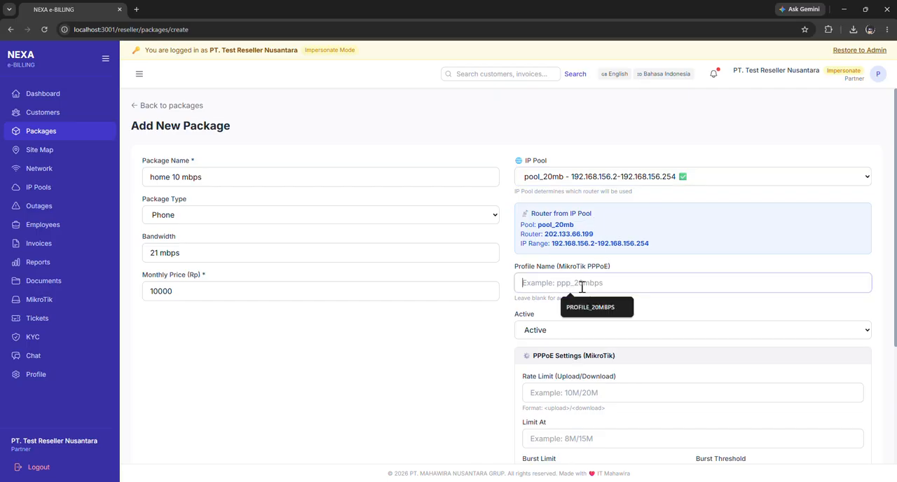
{"action": "left_click", "coordinate": [596, 310]}
Keep the package status Active and set its PPPoE rate limit to 10M/20M and Limit At to "8m".
{"action": "scroll", "coordinate": [416, 260], "scroll_direction": "down", "scroll_amount": 1}
{"action": "scroll", "coordinate": [416, 259], "scroll_direction": "down", "scroll_amount": 3}
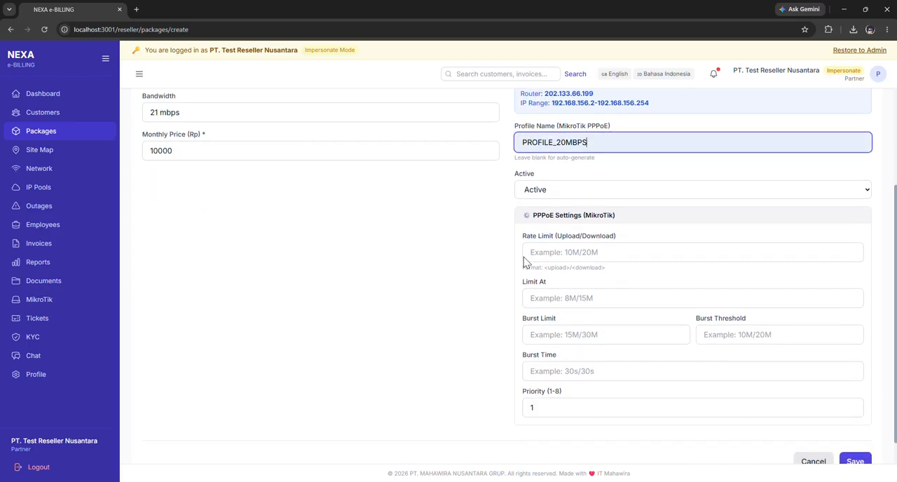
{"action": "left_click", "coordinate": [617, 190]}
{"action": "left_click", "coordinate": [592, 207]}
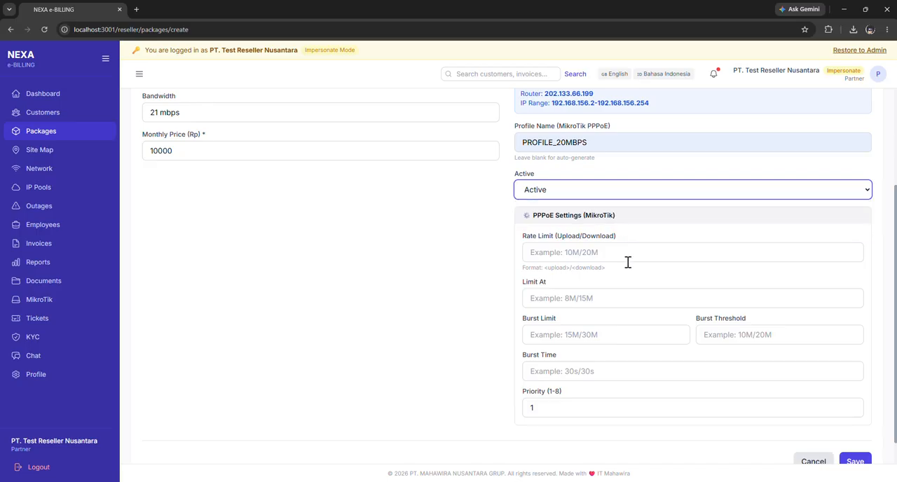
{"action": "left_click", "coordinate": [624, 252]}
{"action": "key", "text": "Down"}
{"action": "key", "text": "Return"}
{"action": "left_click", "coordinate": [601, 297]}
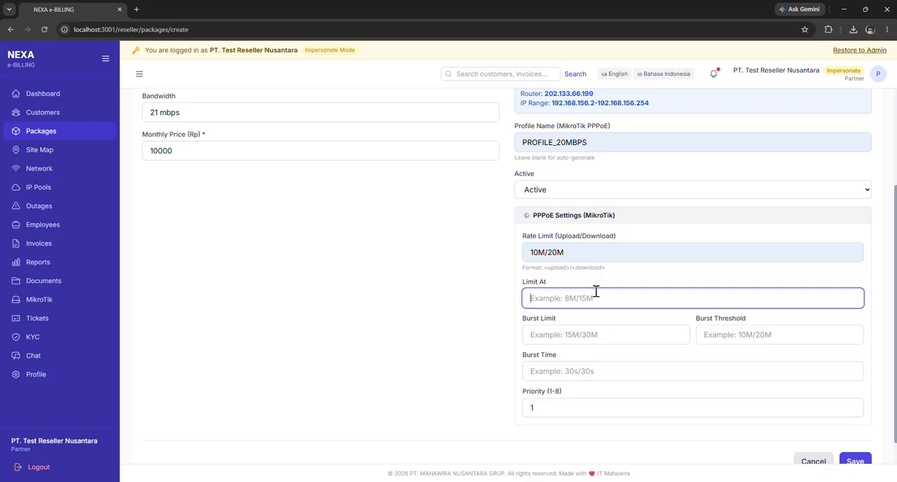
{"action": "type", "text": "8m"}
Set the burst limit to 15, burst threshold to 10 and burst time to 30, and save the new package.
{"action": "left_click", "coordinate": [606, 338]}
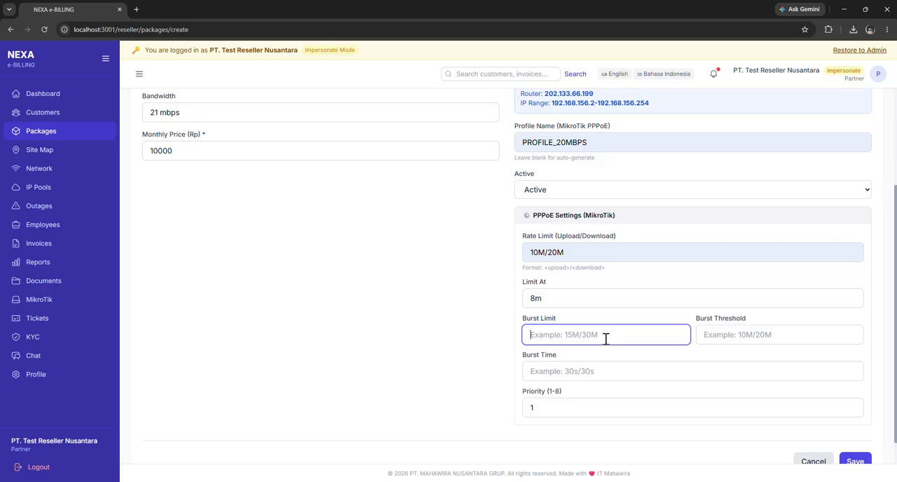
{"action": "type", "text": "15"}
{"action": "left_click", "coordinate": [795, 335]}
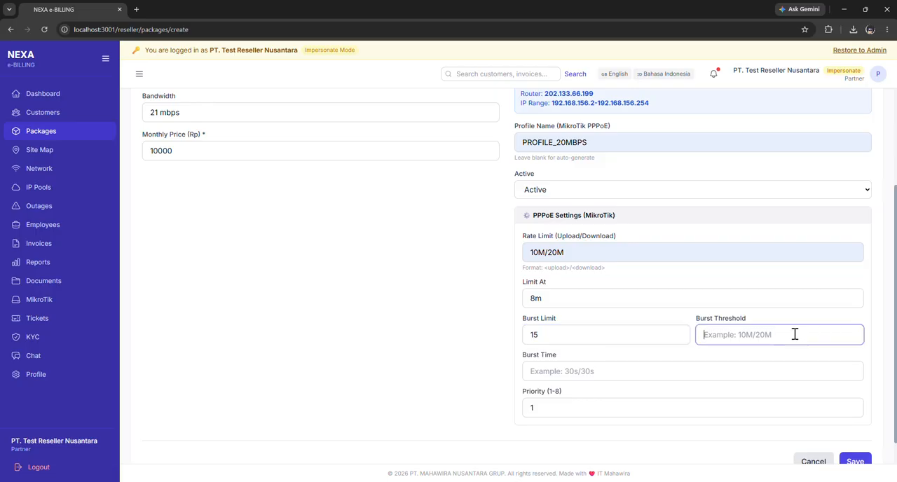
{"action": "type", "text": "10"}
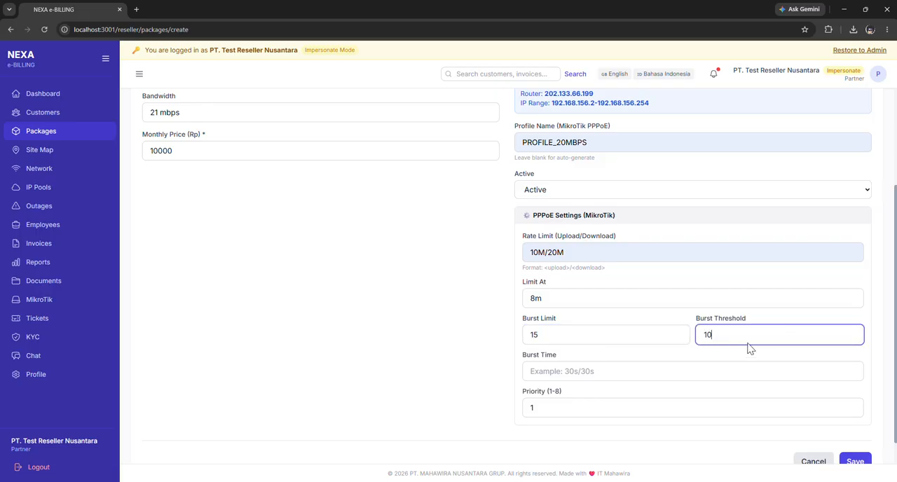
{"action": "left_click", "coordinate": [606, 371]}
{"action": "type", "text": "30"}
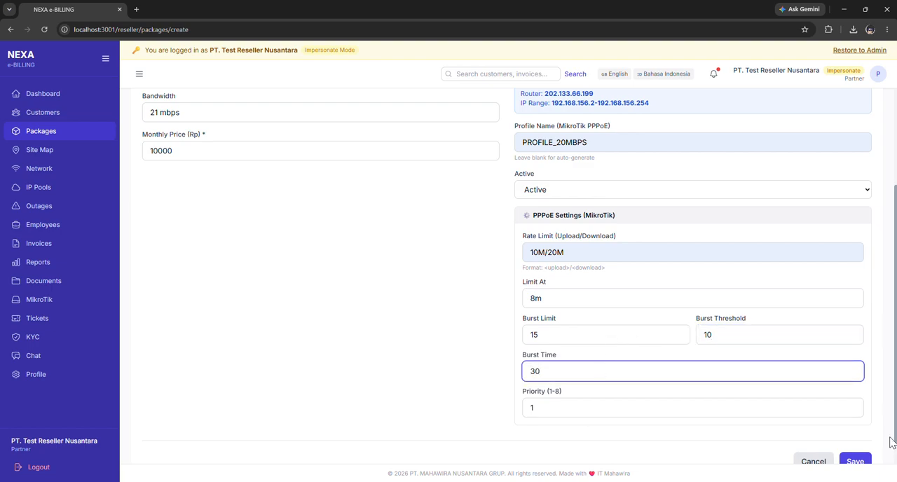
{"action": "left_click", "coordinate": [855, 461]}
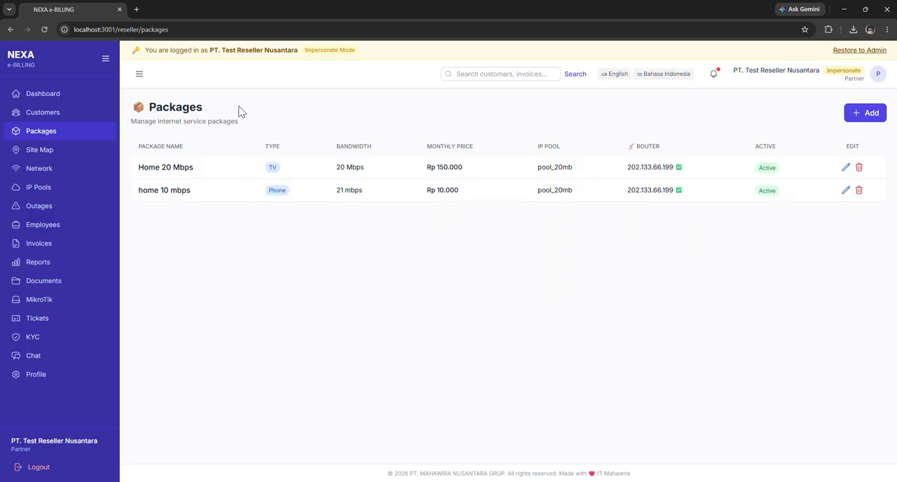
Open the site map and examine the device, router and customer locations around Subang.
{"action": "left_click", "coordinate": [41, 150]}
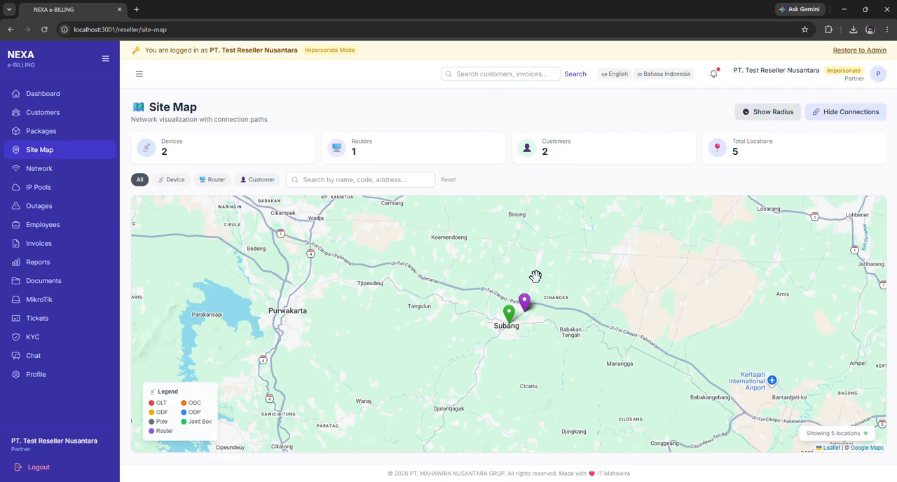
{"action": "left_click_drag", "start_coordinate": [535, 274], "coordinate": [531, 258]}
{"action": "scroll", "coordinate": [505, 287], "scroll_direction": "up", "scroll_amount": 2}
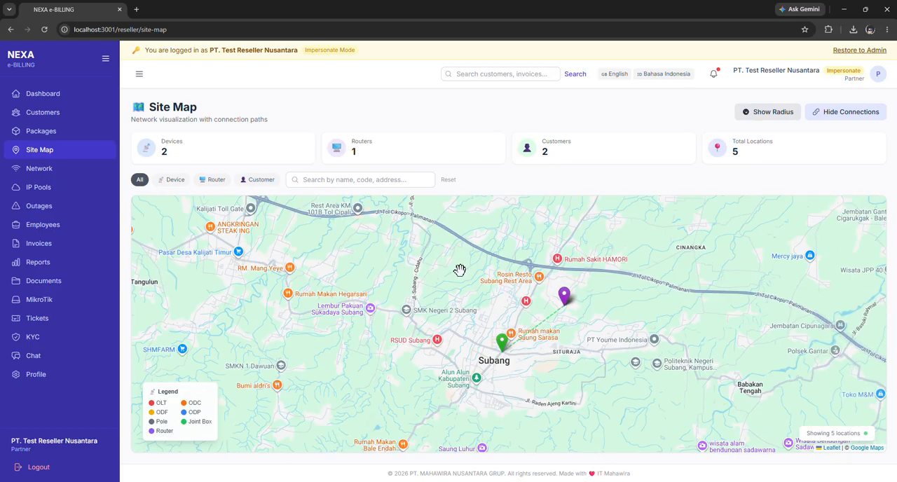
{"action": "scroll", "coordinate": [440, 261], "scroll_direction": "down", "scroll_amount": 1}
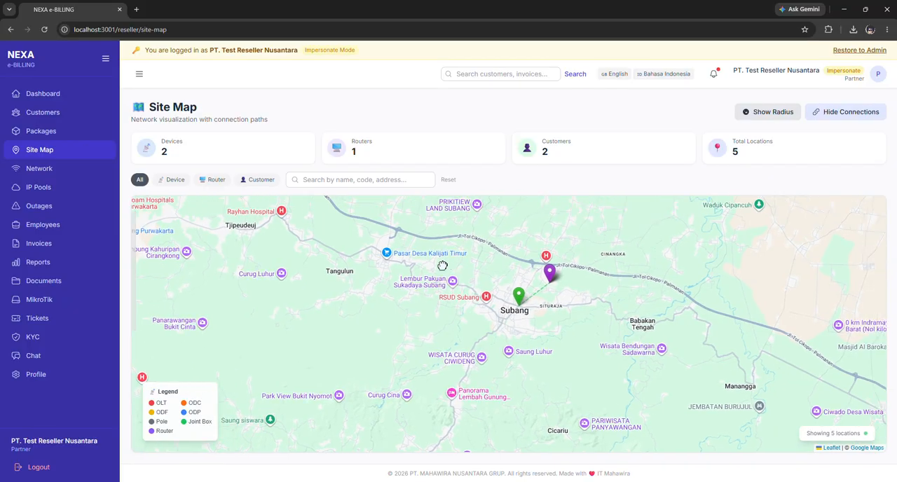
{"action": "left_click_drag", "start_coordinate": [330, 248], "coordinate": [337, 246]}
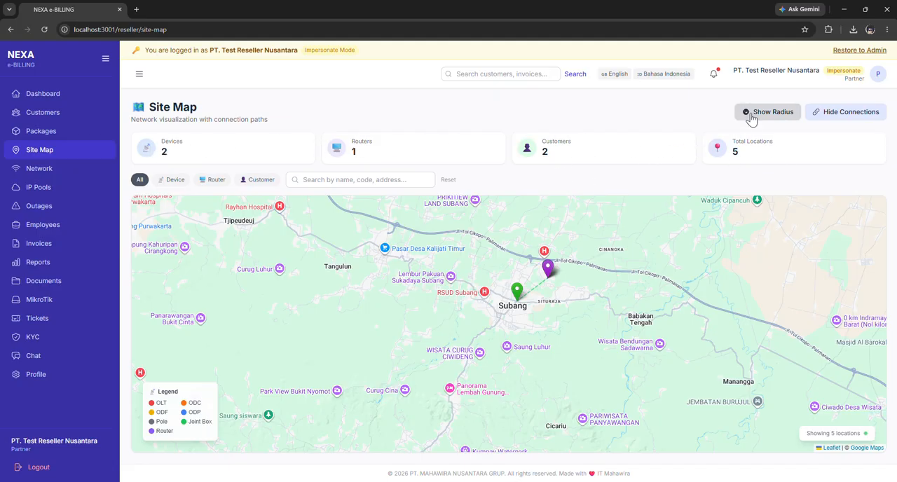
Show the coverage radius on the site map, and switch the connection lines off and on again.
{"action": "left_click", "coordinate": [787, 116]}
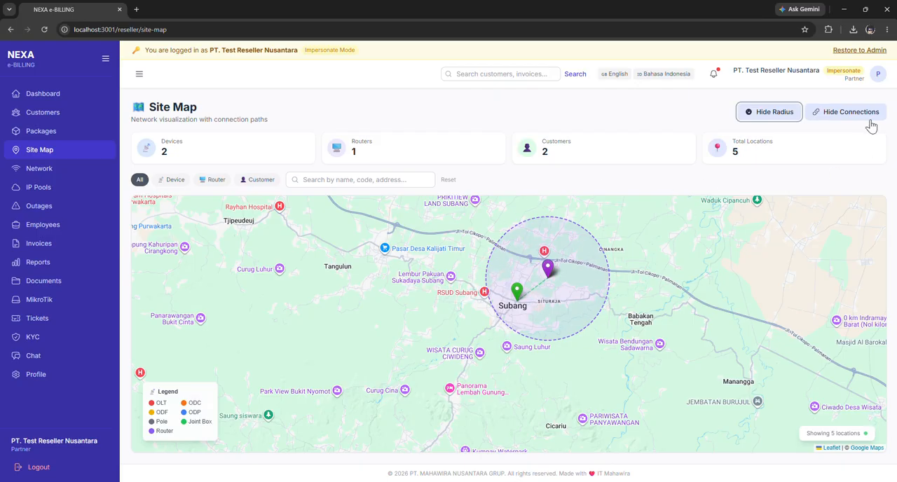
{"action": "left_click", "coordinate": [847, 117]}
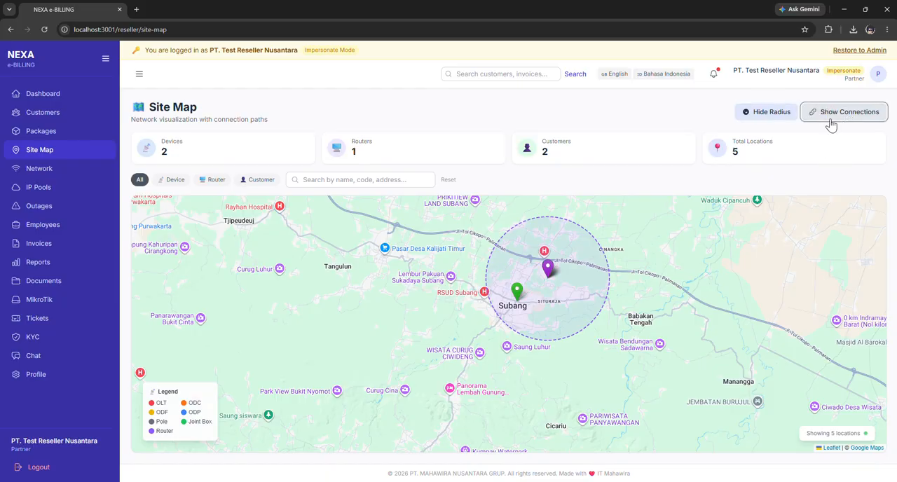
{"action": "left_click", "coordinate": [848, 124]}
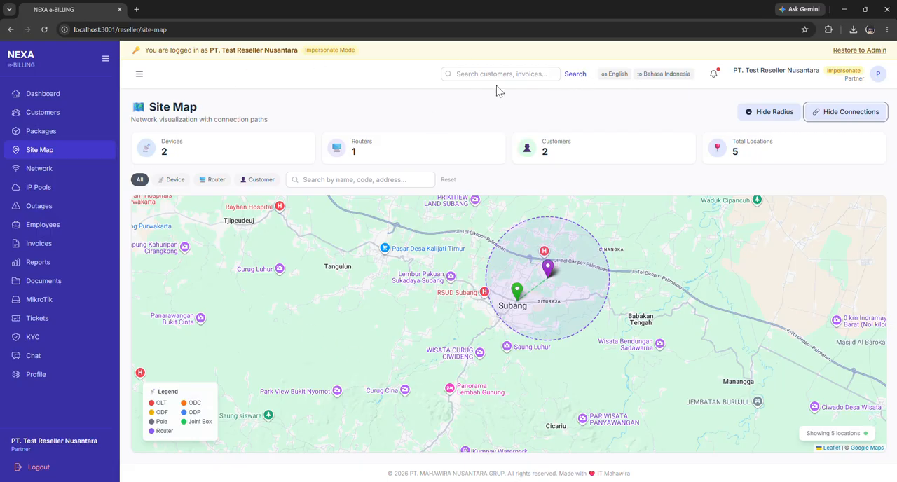
Open the network devices list and view the ODP device's details, closing them again.
{"action": "left_click", "coordinate": [31, 175]}
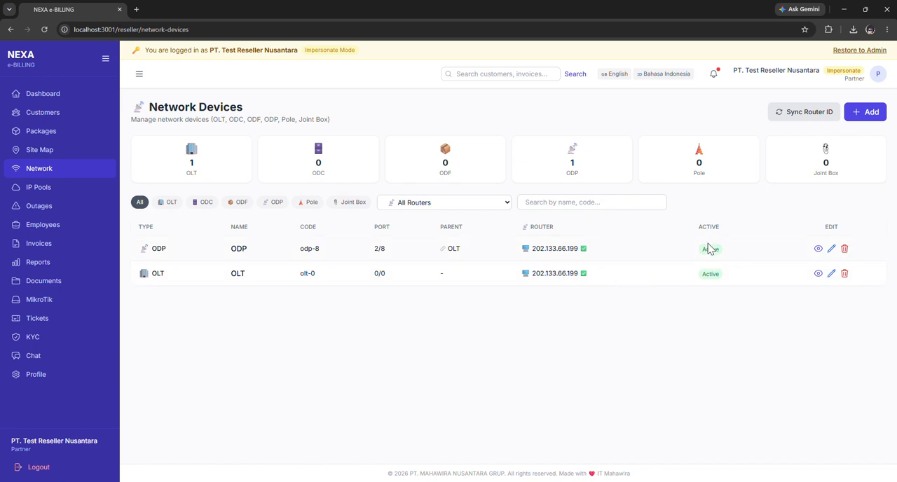
{"action": "left_click", "coordinate": [818, 249]}
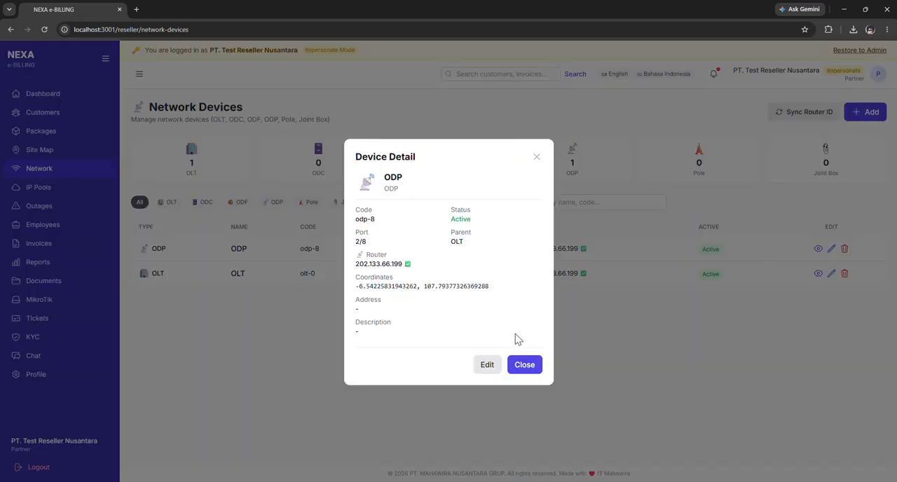
{"action": "left_click", "coordinate": [524, 364]}
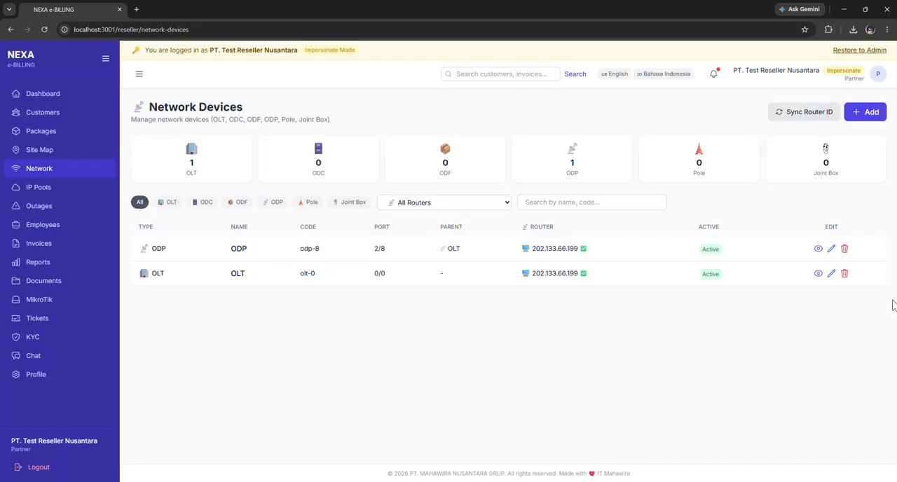
Change the device type of the ODP device to ODF and save it.
{"action": "left_click", "coordinate": [831, 249]}
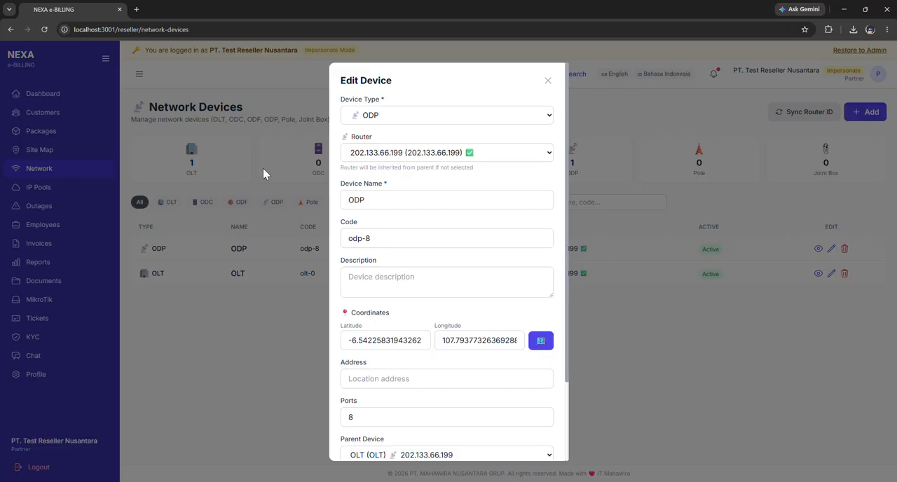
{"action": "left_click", "coordinate": [492, 119]}
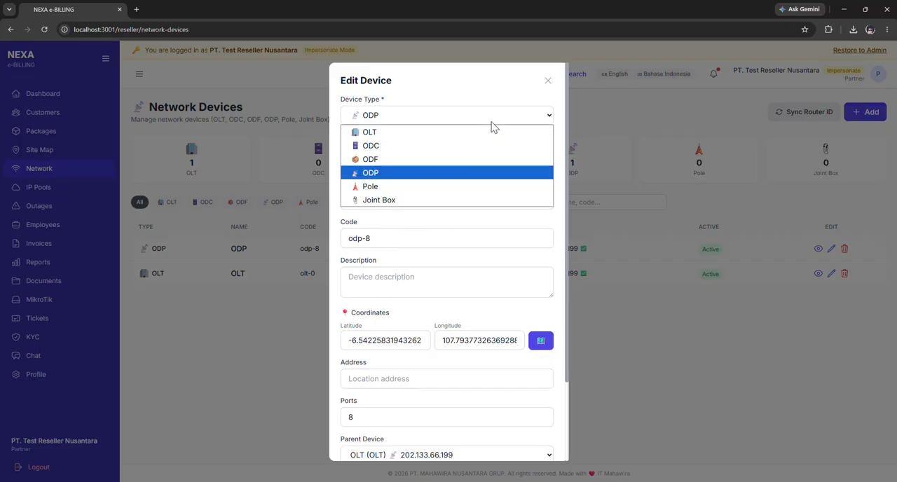
{"action": "left_click", "coordinate": [456, 160]}
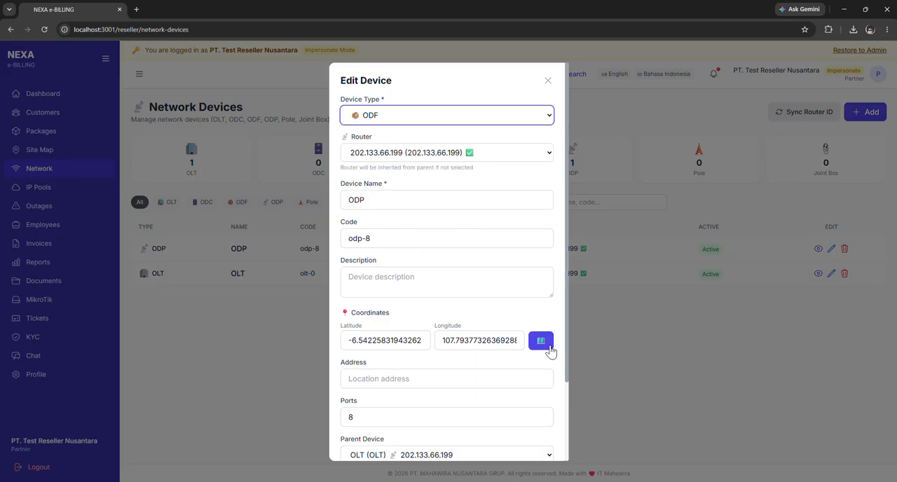
{"action": "scroll", "coordinate": [503, 406], "scroll_direction": "down", "scroll_amount": 2}
{"action": "left_click", "coordinate": [533, 439]}
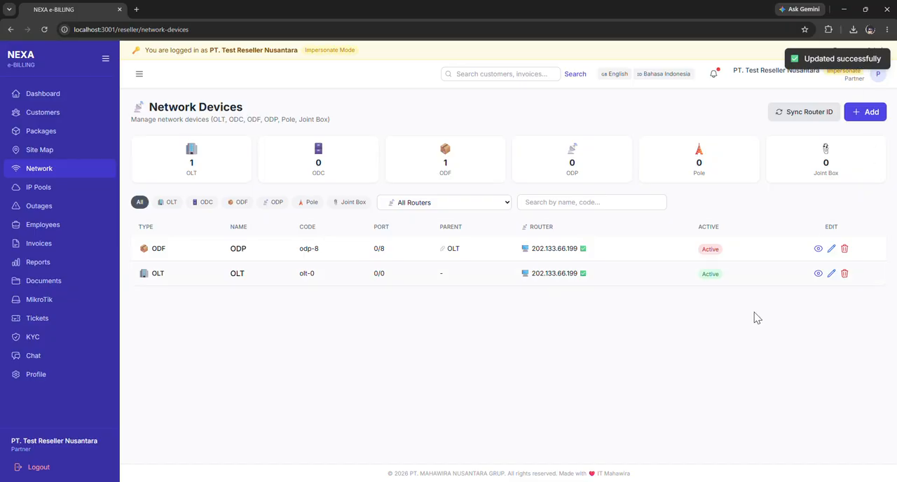
Start adding a network device of type Pole and assign it to router 202.133.66.199.
{"action": "left_click", "coordinate": [869, 111]}
{"action": "left_click", "coordinate": [429, 118]}
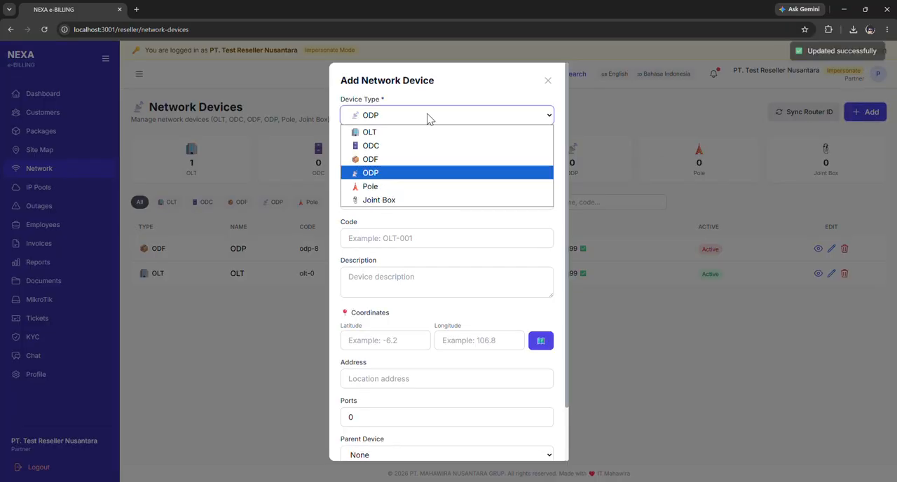
{"action": "left_click", "coordinate": [425, 189]}
{"action": "left_click", "coordinate": [435, 159]}
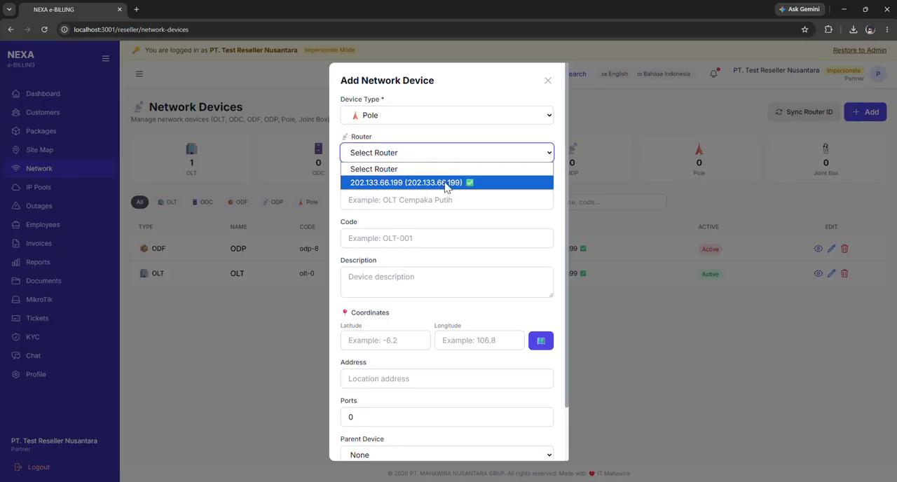
{"action": "left_click", "coordinate": [444, 182]}
Name the new device "olt cempaka", with code "olt-002" and description "olt".
{"action": "left_click", "coordinate": [438, 201]}
{"action": "type", "text": "olt cempaka"}
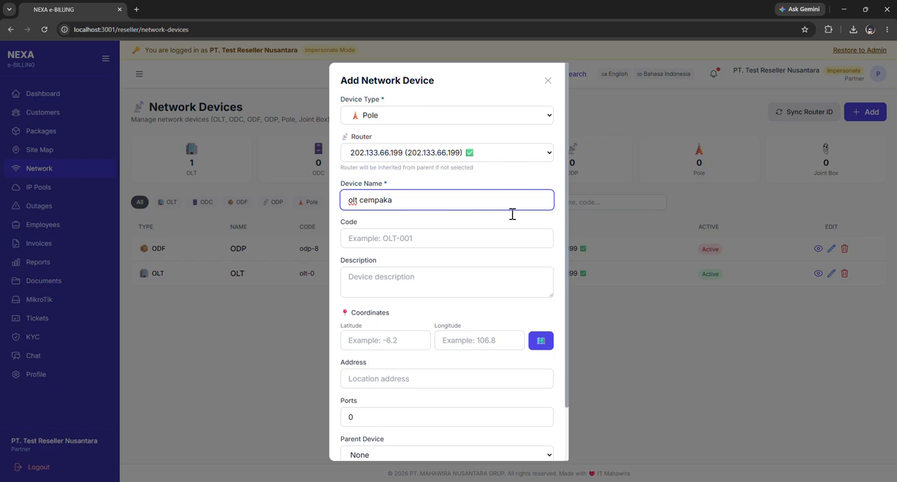
{"action": "left_click", "coordinate": [447, 239]}
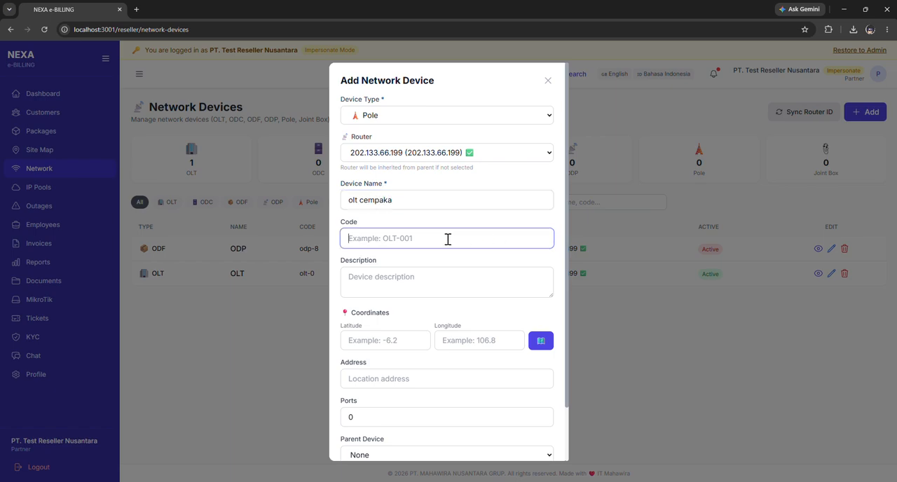
{"action": "type", "text": "olt-002"}
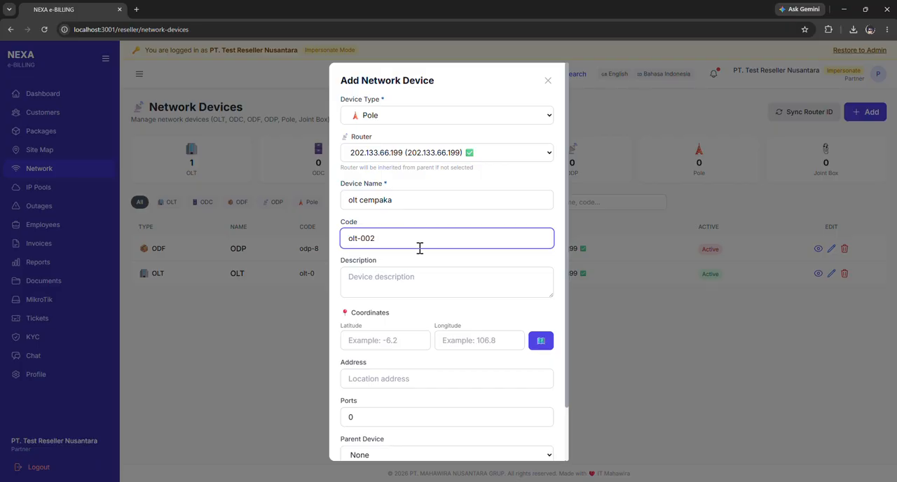
{"action": "left_click", "coordinate": [429, 283]}
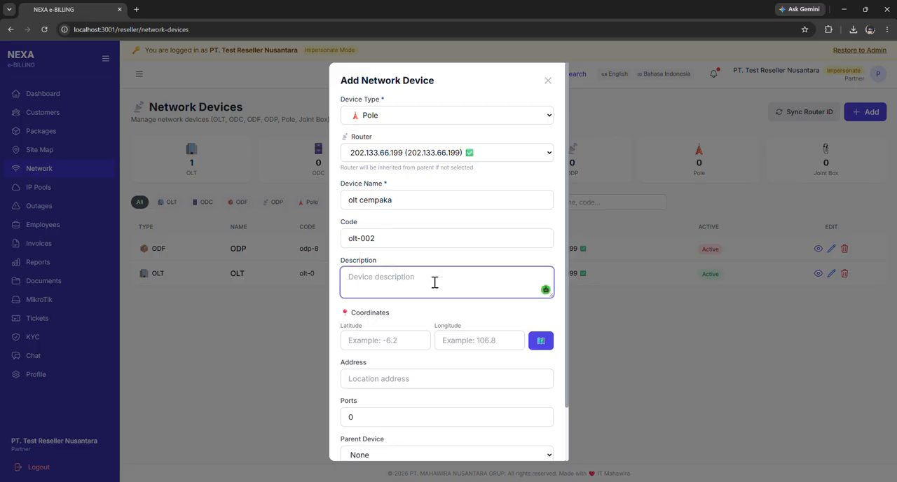
{"action": "type", "text": "olt"}
Set the device's coordinates by picking a location on the map near BINUS University's Anggrek Campus in Jakarta and using it.
{"action": "scroll", "coordinate": [421, 281], "scroll_direction": "down", "scroll_amount": 2}
{"action": "left_click", "coordinate": [405, 278]}
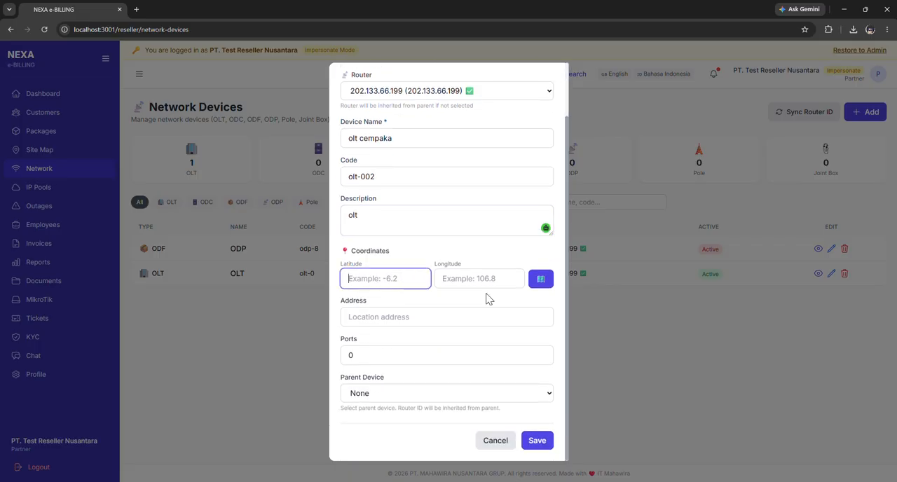
{"action": "left_click", "coordinate": [539, 280]}
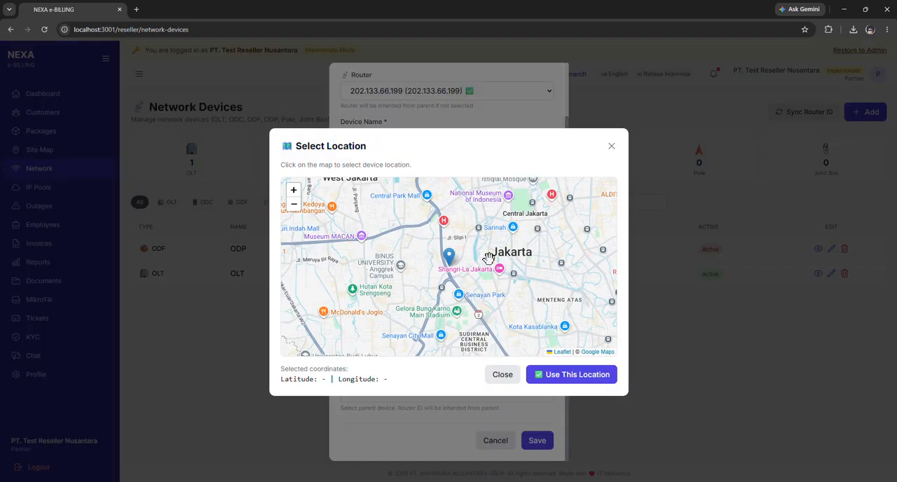
{"action": "left_click", "coordinate": [389, 268]}
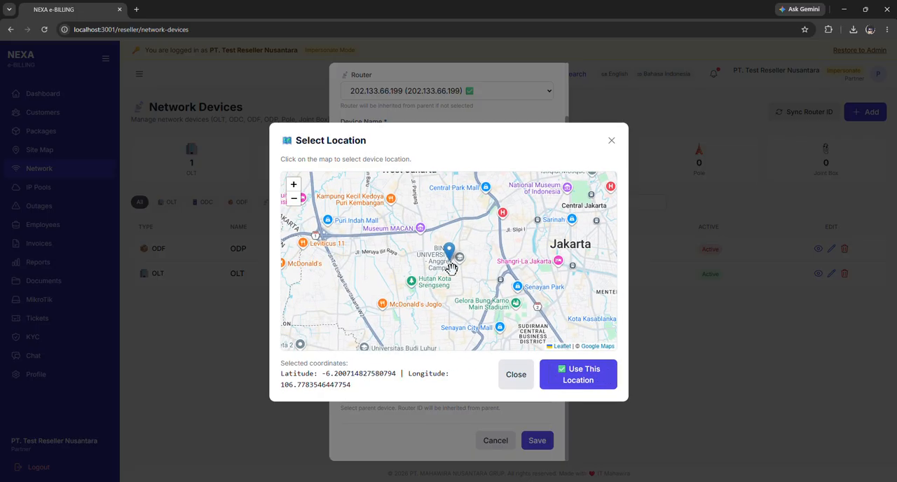
{"action": "left_click_drag", "start_coordinate": [275, 368], "coordinate": [370, 390]}
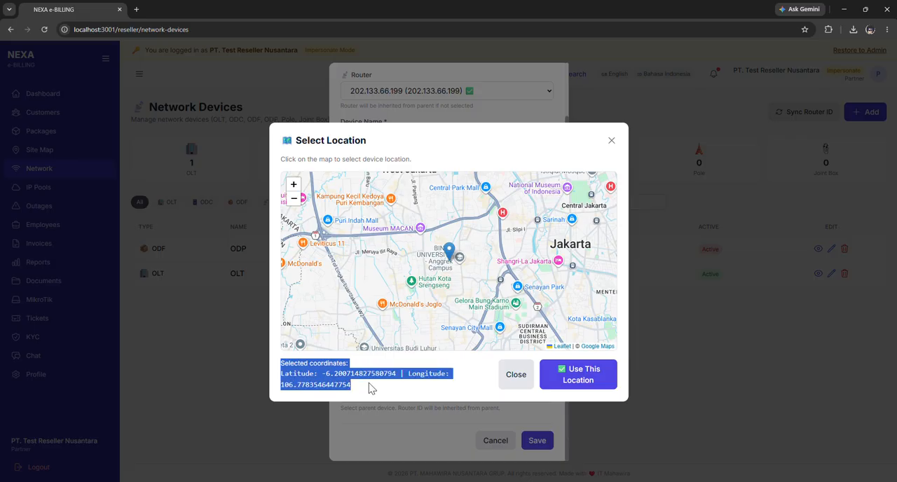
{"action": "left_click", "coordinate": [372, 390]}
{"action": "left_click", "coordinate": [577, 381]}
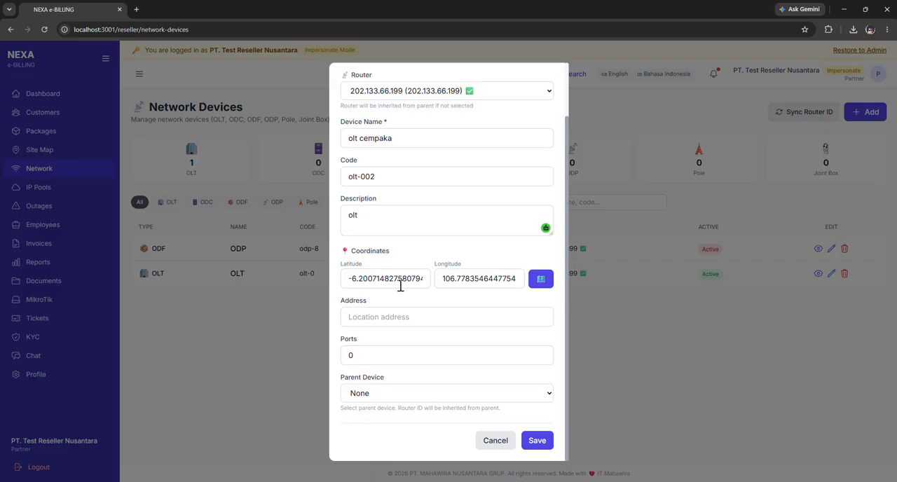
Enter "cempaka" as the device's address and set its ports to 12.
{"action": "left_click", "coordinate": [417, 319]}
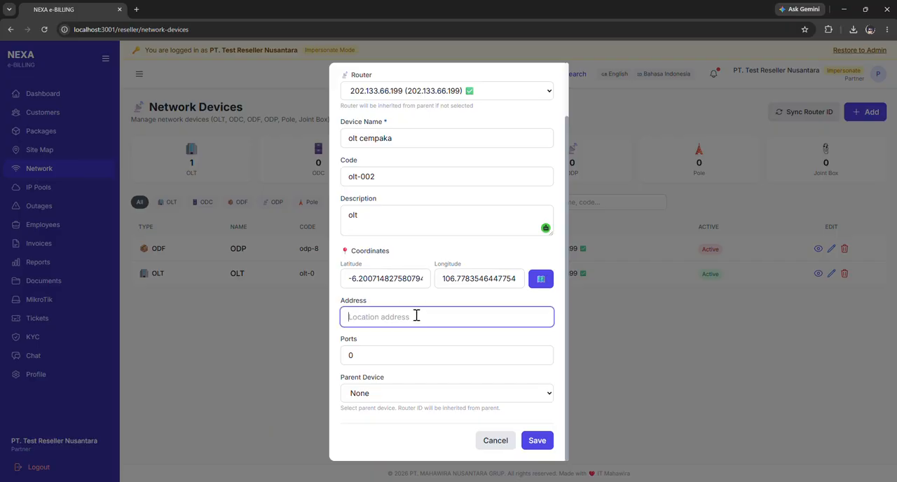
{"action": "type", "text": "cempaka"}
{"action": "left_click", "coordinate": [449, 356]}
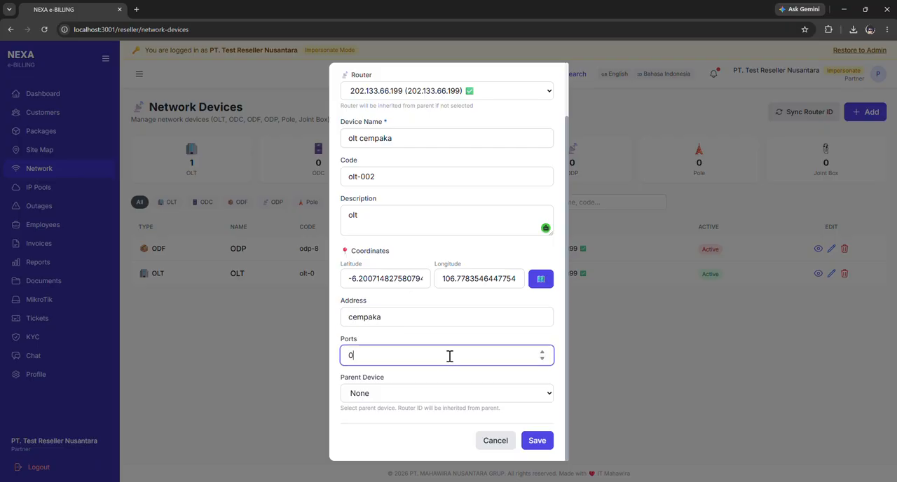
{"action": "type", "text": "12"}
Choose ODP (ODF) as the parent device, save the new device and check its row in the list.
{"action": "left_click", "coordinate": [426, 396]}
{"action": "left_click", "coordinate": [413, 428]}
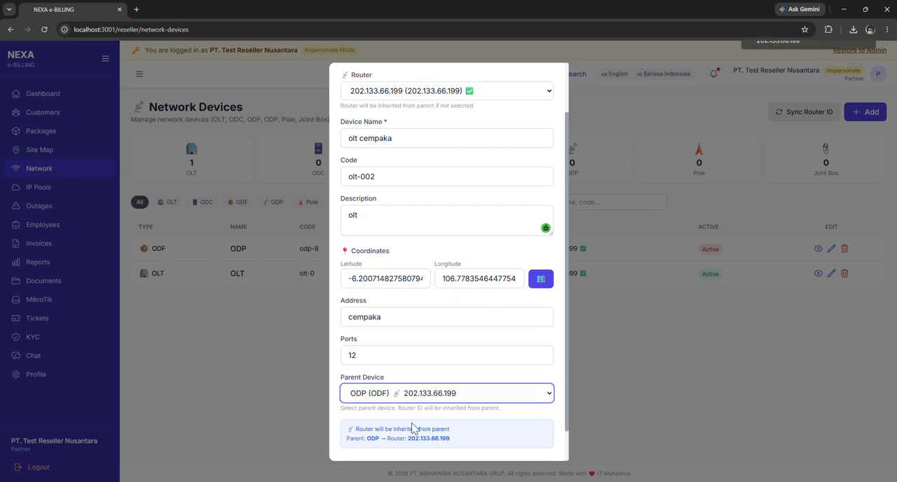
{"action": "scroll", "coordinate": [468, 335], "scroll_direction": "down", "scroll_amount": 1}
{"action": "left_click", "coordinate": [534, 440]}
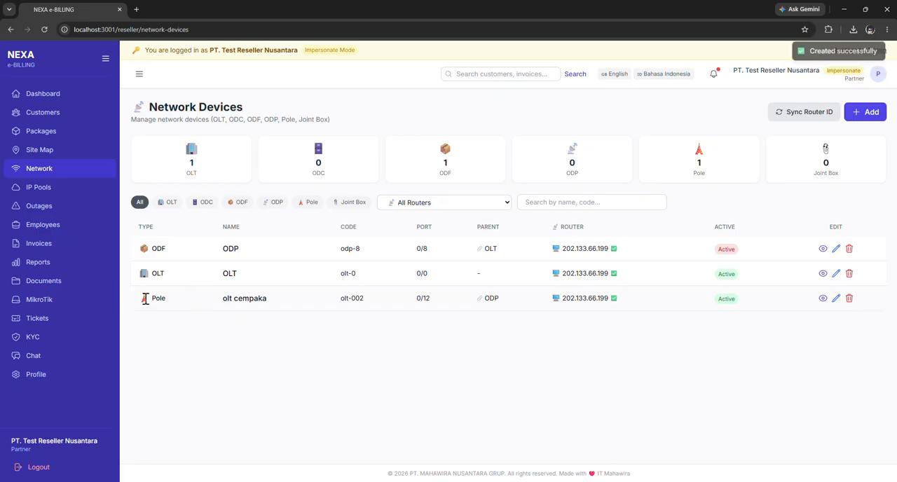
{"action": "left_click_drag", "start_coordinate": [147, 296], "coordinate": [862, 308]}
{"action": "left_click", "coordinate": [680, 391]}
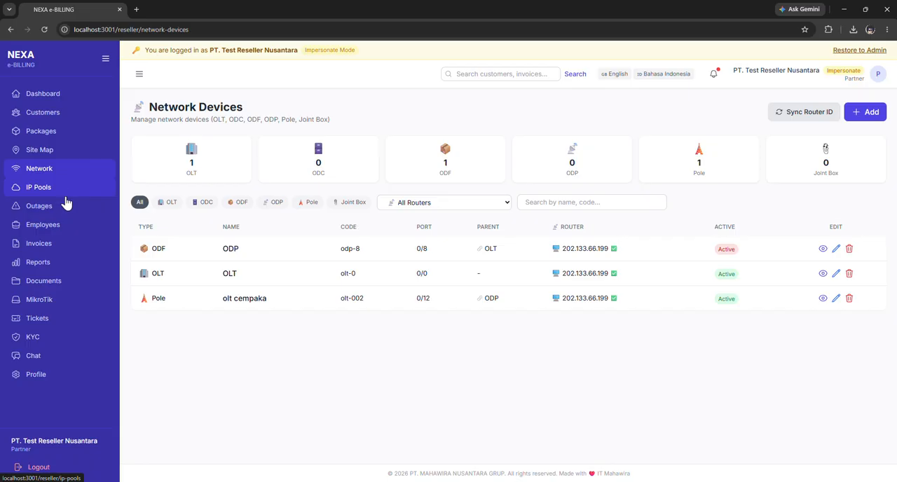
Open the IP pools list and review its columns and the existing pool's entry.
{"action": "left_click", "coordinate": [63, 190]}
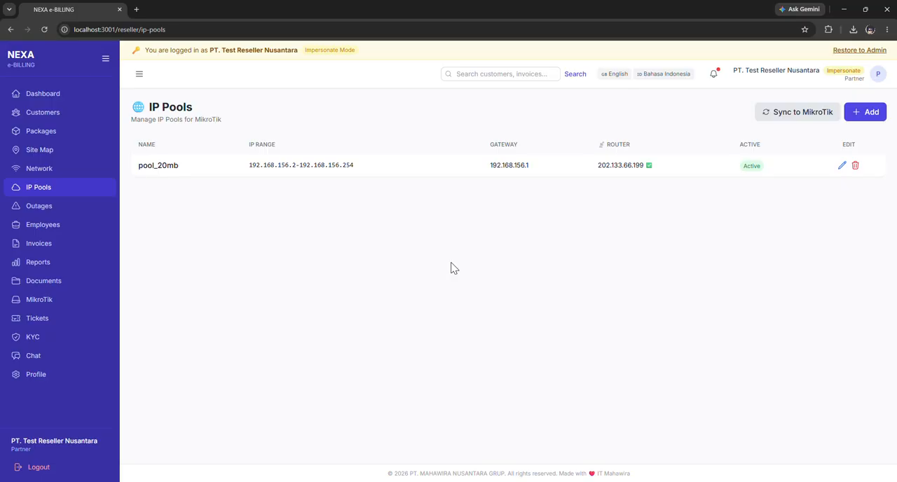
{"action": "double_click", "coordinate": [139, 143]}
{"action": "left_click", "coordinate": [214, 166]}
{"action": "left_click_drag", "start_coordinate": [736, 147], "coordinate": [803, 148]}
{"action": "left_click", "coordinate": [850, 146]}
View the edit form and the deletion prompt of pool_20mb, cancelling both.
{"action": "left_click", "coordinate": [842, 166]}
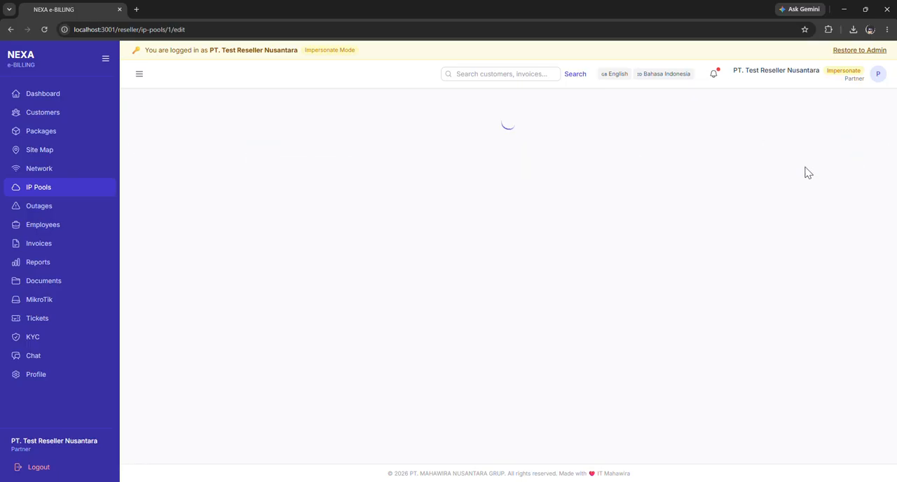
{"action": "left_click", "coordinate": [813, 404]}
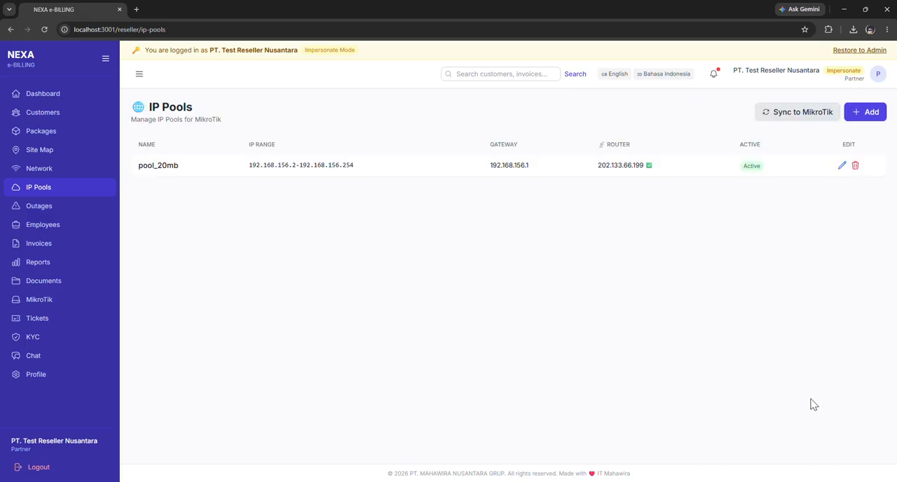
{"action": "left_click", "coordinate": [855, 166]}
{"action": "left_click", "coordinate": [527, 86]}
Start a new IP pool and name it "pool_kebayoran".
{"action": "left_click", "coordinate": [855, 113]}
{"action": "left_click", "coordinate": [232, 176]}
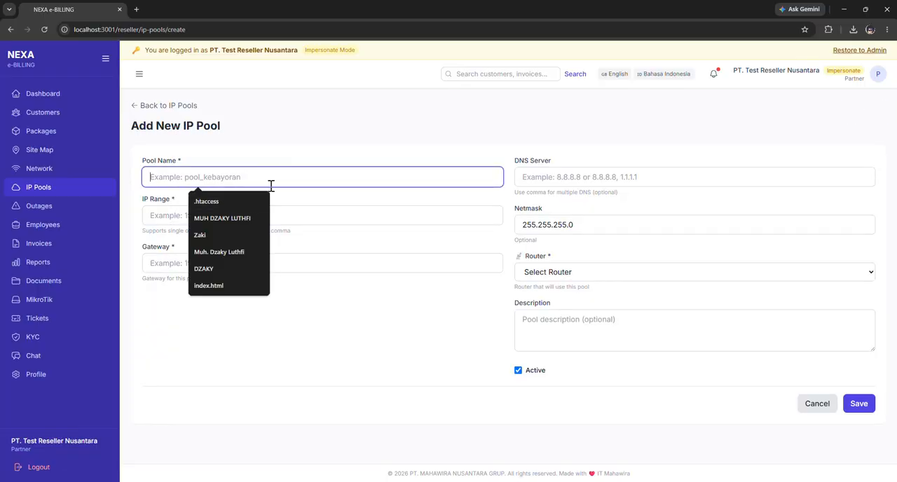
{"action": "left_click", "coordinate": [287, 135]}
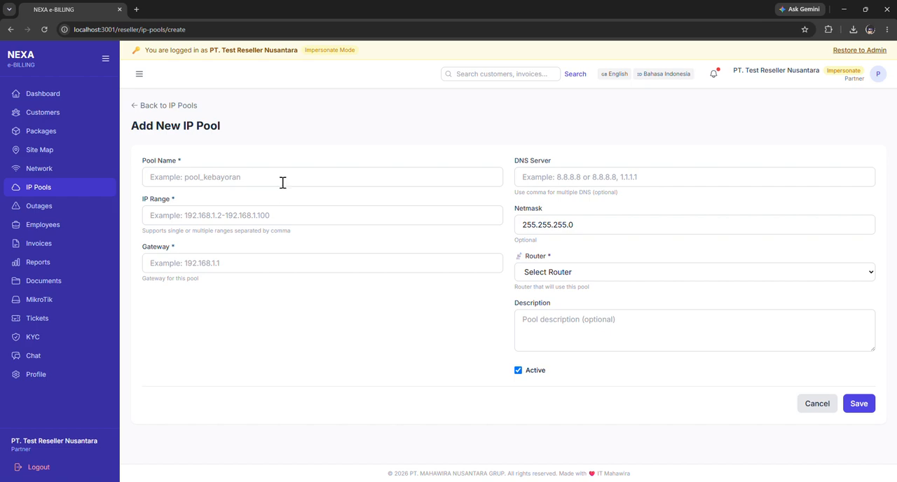
{"action": "left_click", "coordinate": [283, 182]}
{"action": "type", "text": "[o"}
{"action": "key", "text": "BackSpace"}
{"action": "key", "text": "BackSpace"}
{"action": "type", "text": "p"}
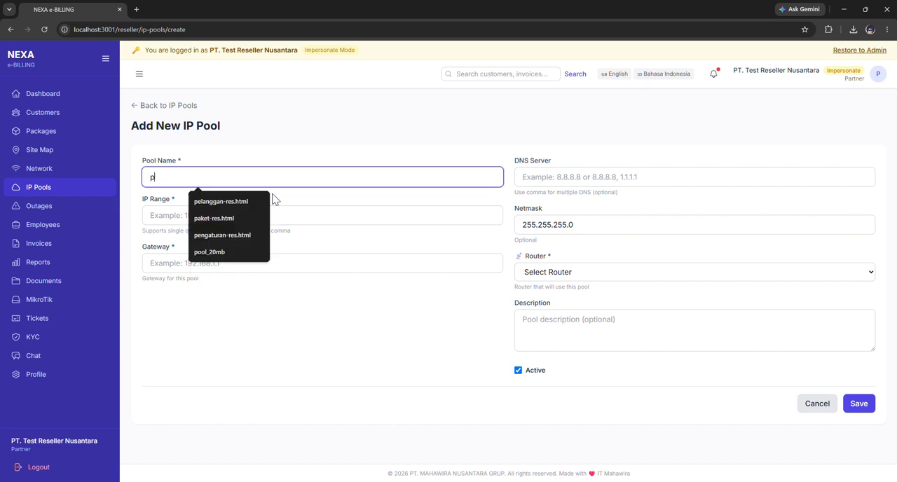
{"action": "type", "text": "ool"}
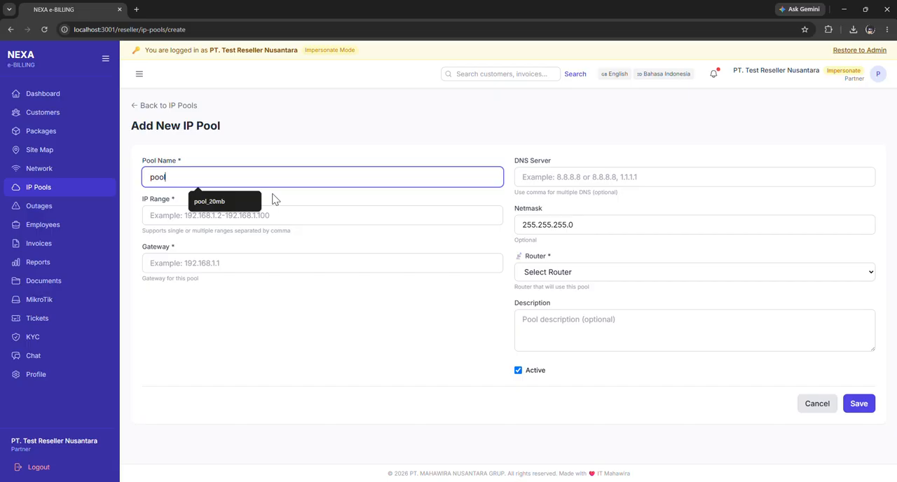
{"action": "type", "text": "_kenbayoran"}
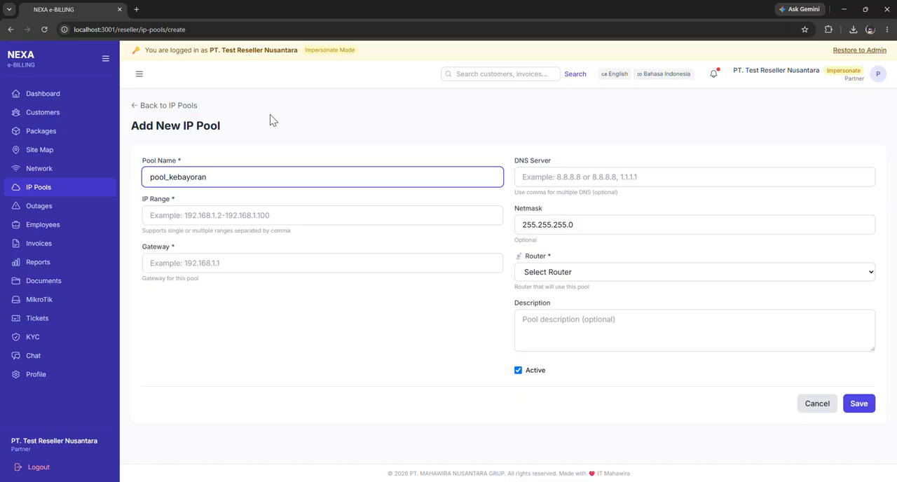
Set the pool's IP range to 192.168.156.2-192.168.156.254 and its gateway to 192.168.156.1.
{"action": "left_click", "coordinate": [248, 214]}
{"action": "right_click", "coordinate": [248, 214]}
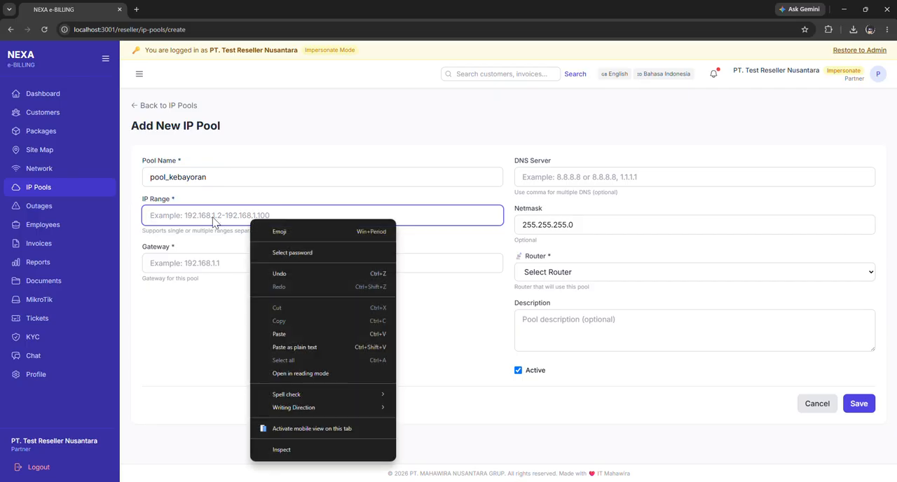
{"action": "left_click", "coordinate": [218, 215]}
{"action": "left_click", "coordinate": [231, 240]}
{"action": "left_click", "coordinate": [227, 266]}
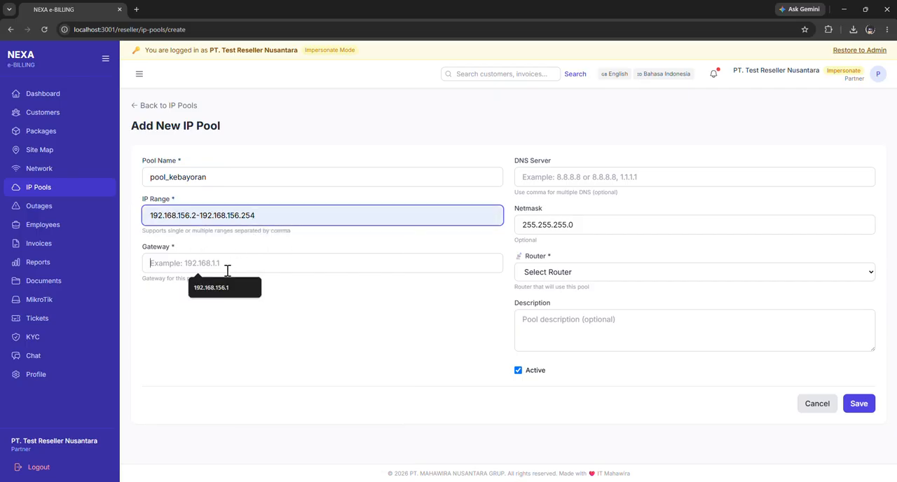
{"action": "left_click", "coordinate": [228, 293]}
Set the new IP pool's DNS server to 5.5.5.5, replacing the suggested address.
{"action": "left_click", "coordinate": [577, 178]}
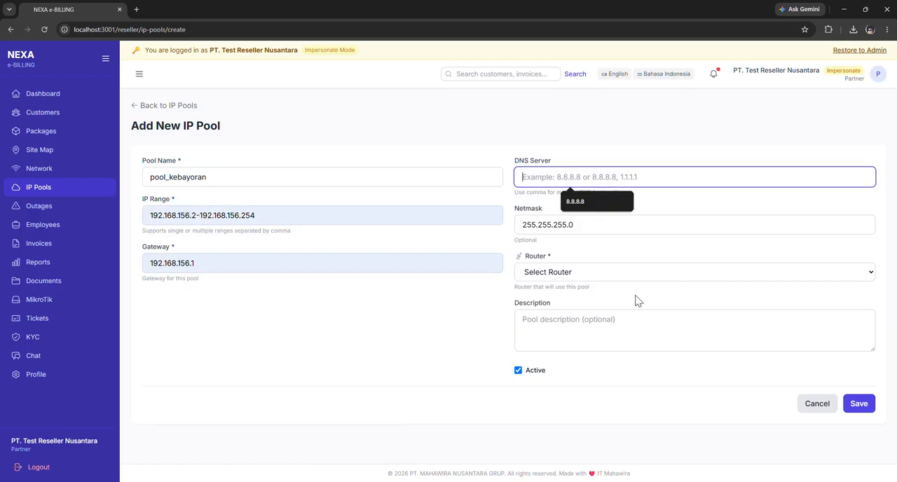
{"action": "left_click", "coordinate": [592, 208]}
{"action": "key", "text": "BackSpace"}
{"action": "key", "text": "BackSpace"}
{"action": "key", "text": "BackSpace"}
{"action": "key", "text": "BackSpace"}
{"action": "key", "text": "BackSpace"}
{"action": "key", "text": "BackSpace"}
{"action": "key", "text": "BackSpace"}
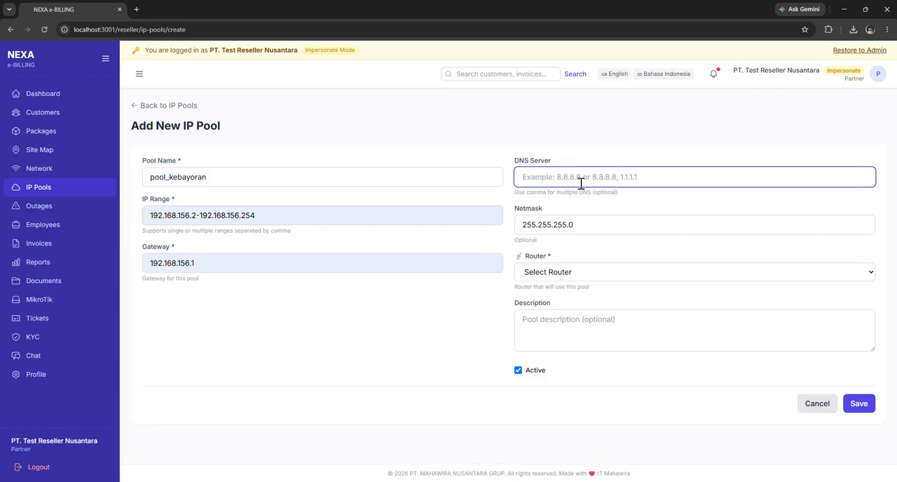
{"action": "type", "text": "5.5.5.5"}
Assign router 202.133.66.199 to the IP pool, add a short pool description and save it.
{"action": "left_click", "coordinate": [587, 272]}
{"action": "left_click", "coordinate": [579, 303]}
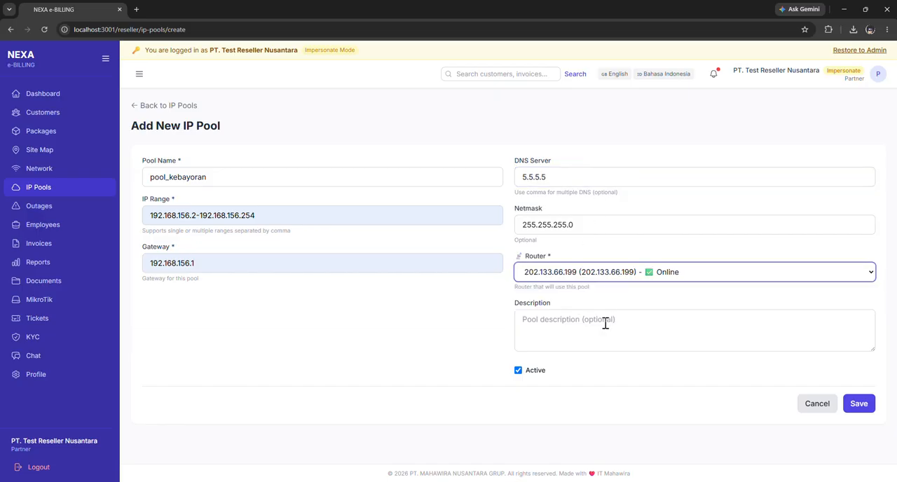
{"action": "left_click", "coordinate": [609, 321]}
{"action": "type", "text": "pool deskripsi"}
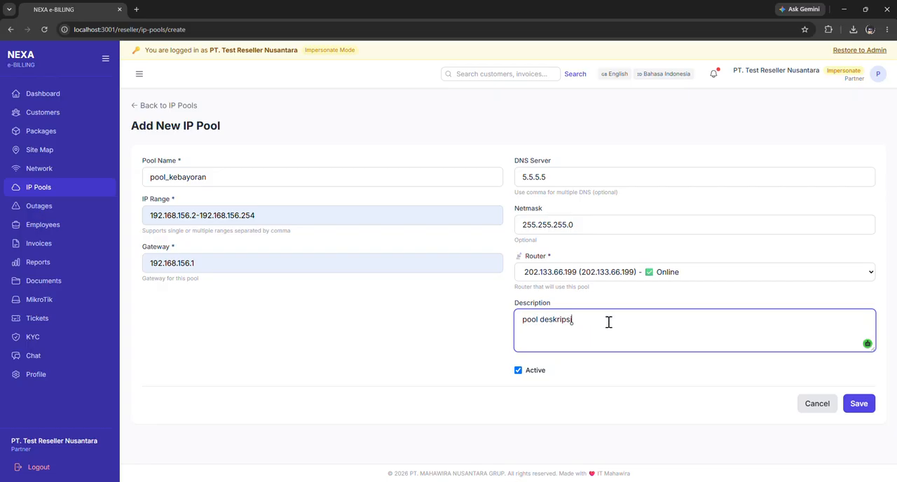
{"action": "left_click", "coordinate": [858, 404]}
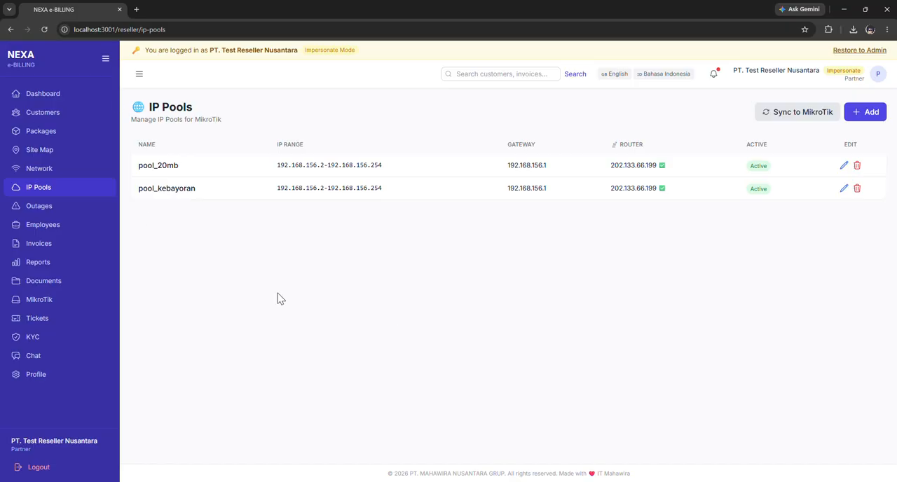
Open the outages list and go through its New Report, In Progress, Completed and All filters and its column headings.
{"action": "left_click", "coordinate": [60, 211]}
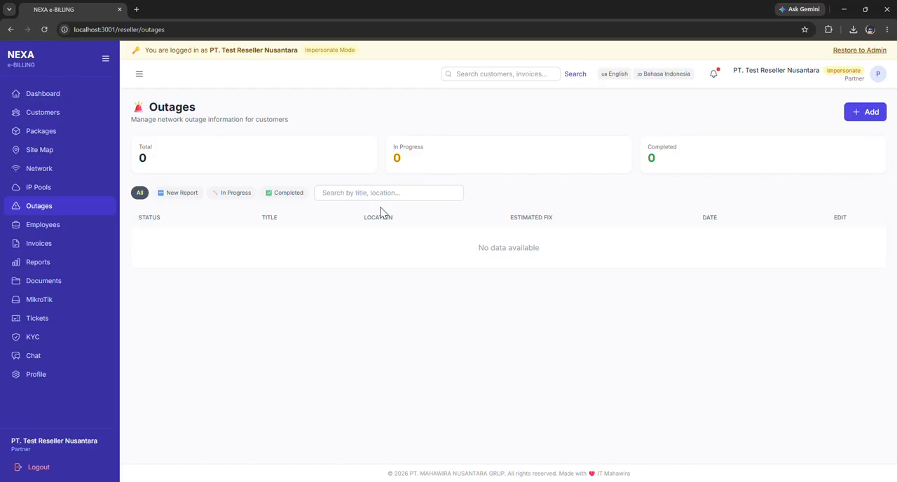
{"action": "left_click", "coordinate": [186, 195]}
{"action": "left_click", "coordinate": [234, 194]}
{"action": "left_click", "coordinate": [275, 196]}
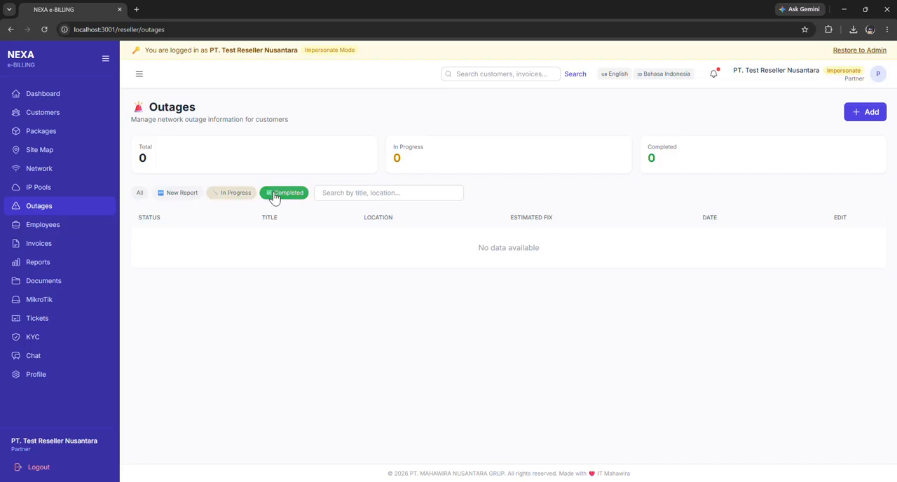
{"action": "left_click", "coordinate": [230, 194]}
{"action": "left_click", "coordinate": [177, 194]}
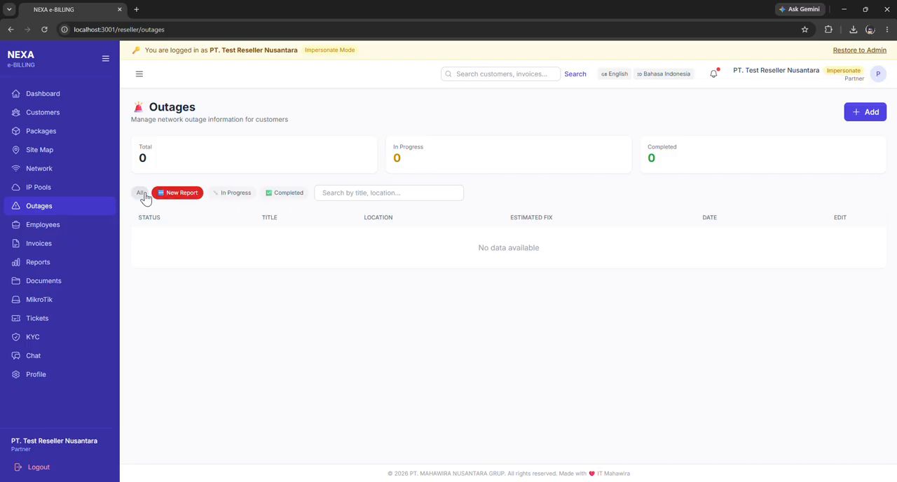
{"action": "left_click", "coordinate": [141, 195]}
{"action": "double_click", "coordinate": [155, 218]}
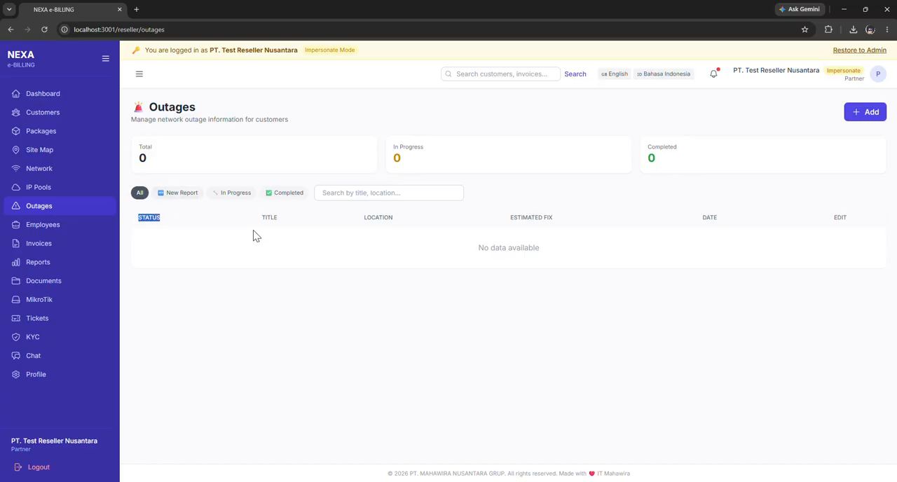
{"action": "double_click", "coordinate": [270, 218]}
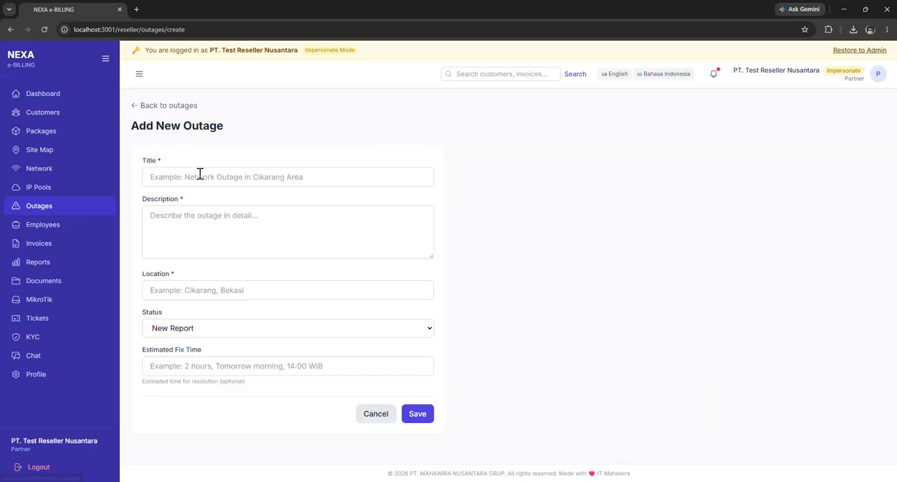
Fill in a new outage with title "network outages cikarang", description "gangguan" and location "cikarang kota".
{"action": "left_click", "coordinate": [227, 184]}
{"action": "type", "text": "network outages cikarang"}
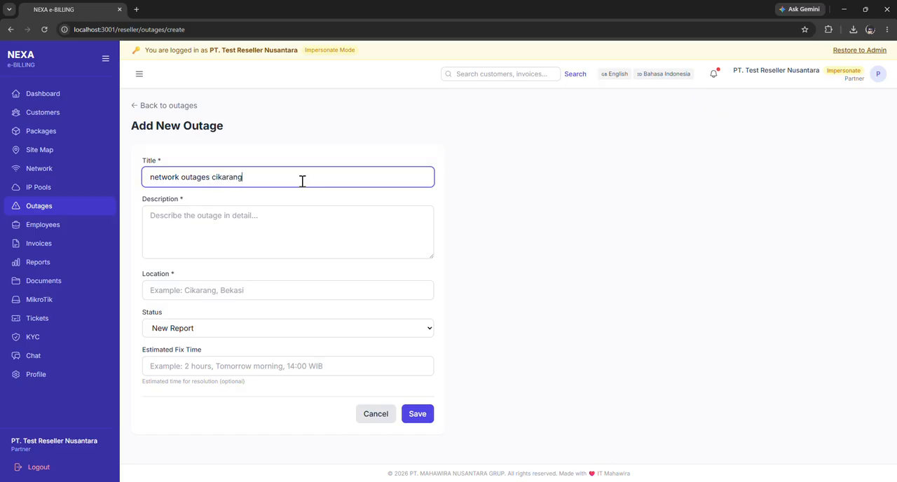
{"action": "left_click", "coordinate": [305, 218]}
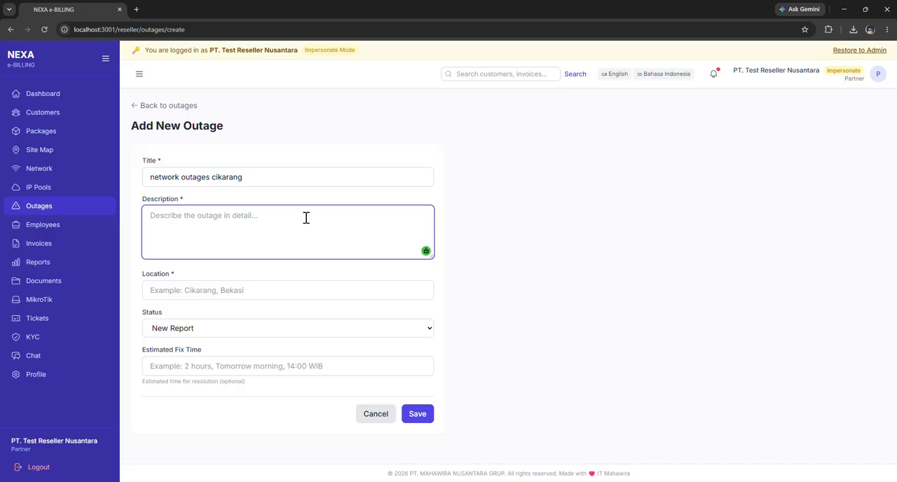
{"action": "type", "text": "gangguan"}
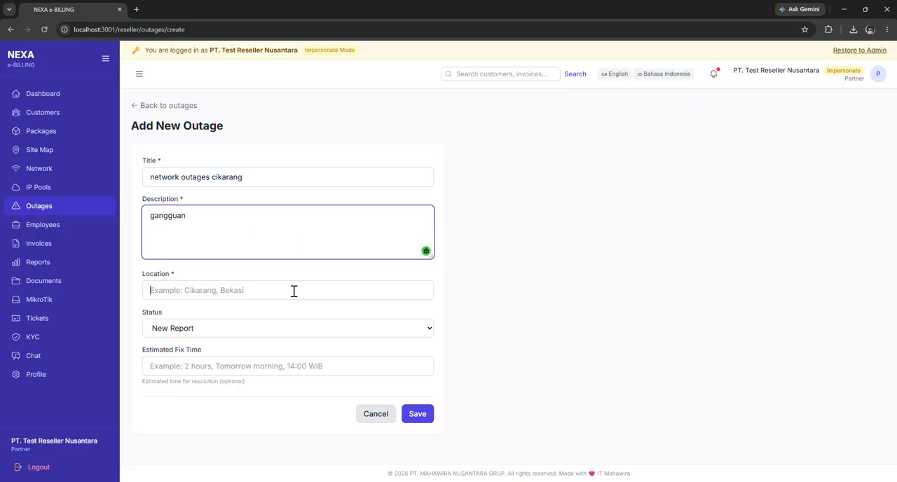
{"action": "left_click", "coordinate": [293, 291]}
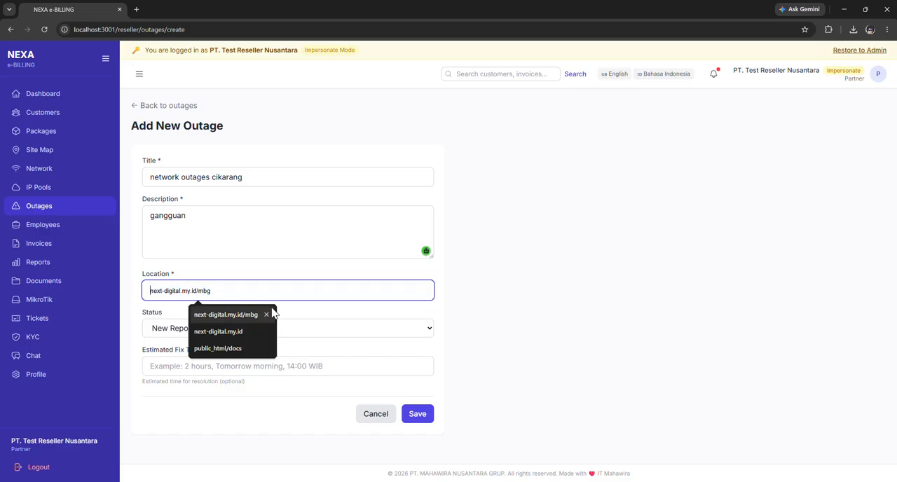
{"action": "type", "text": "ci"}
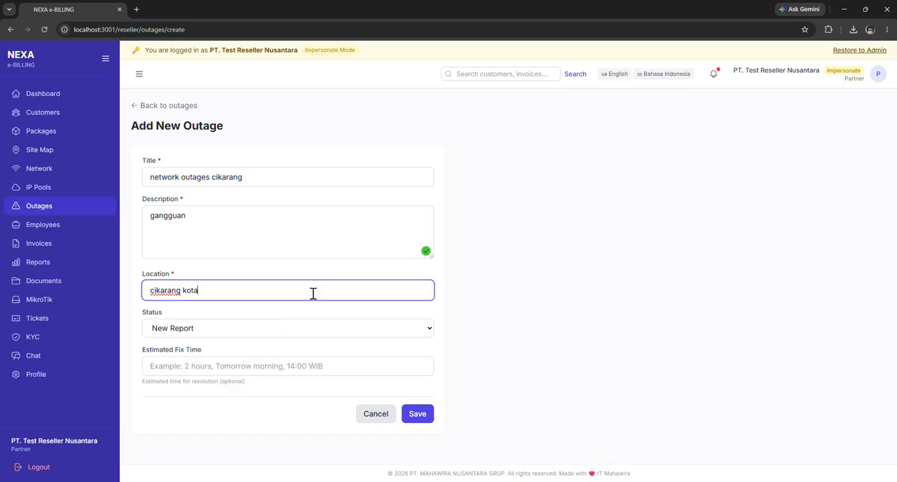
{"action": "type", "text": "karang kota"}
Set the new outage's status to In Progress and its estimated fix time to "2 hours", and save it.
{"action": "left_click", "coordinate": [215, 330]}
{"action": "left_click", "coordinate": [222, 357]}
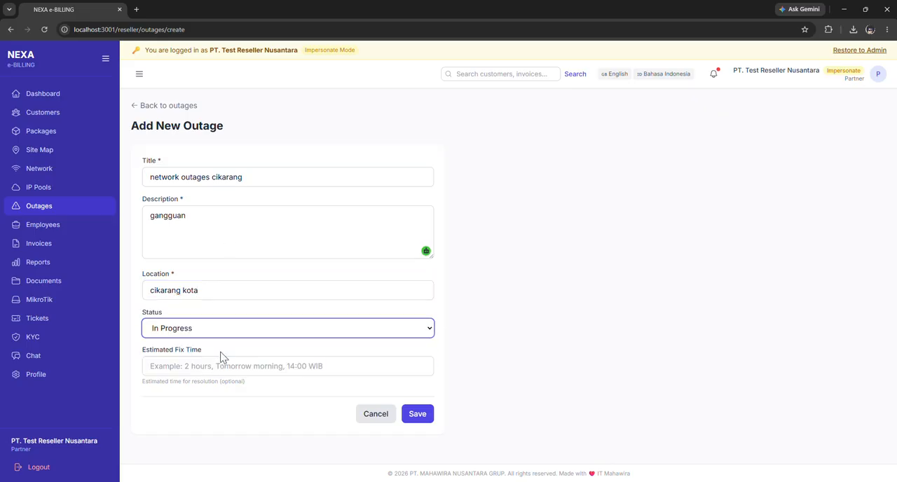
{"action": "left_click", "coordinate": [246, 369]}
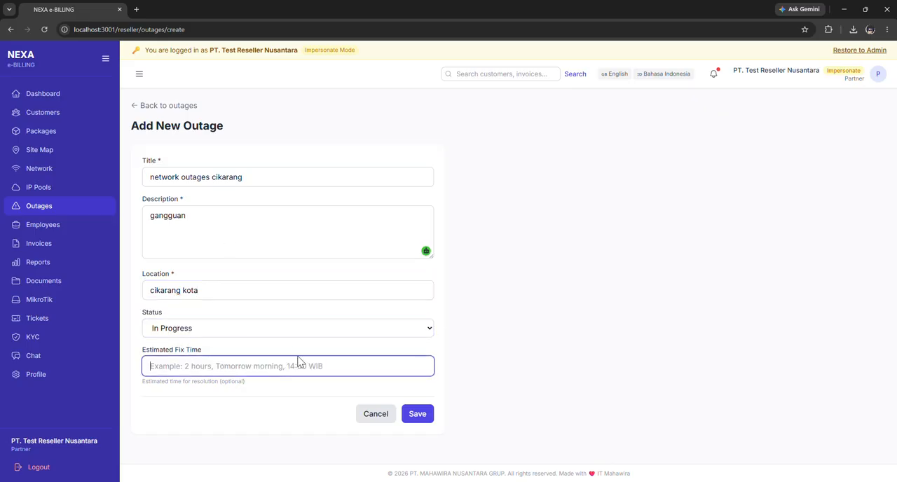
{"action": "type", "text": "2 hours"}
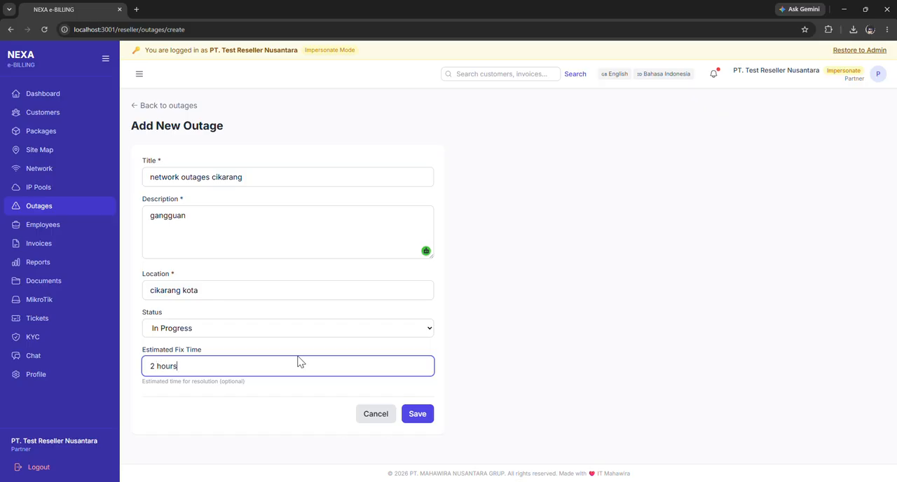
{"action": "left_click", "coordinate": [421, 419]}
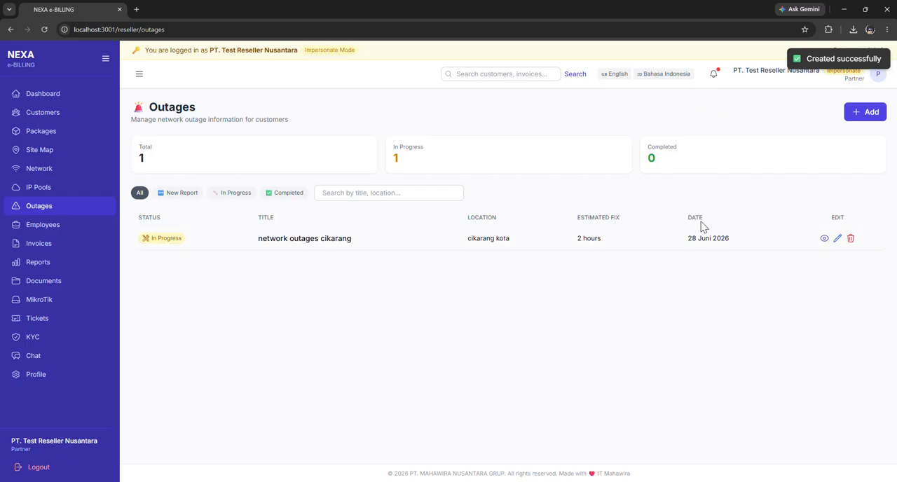
View the outage's details, and change its estimated fix time to "1 hours", saving the edit.
{"action": "left_click", "coordinate": [824, 238]}
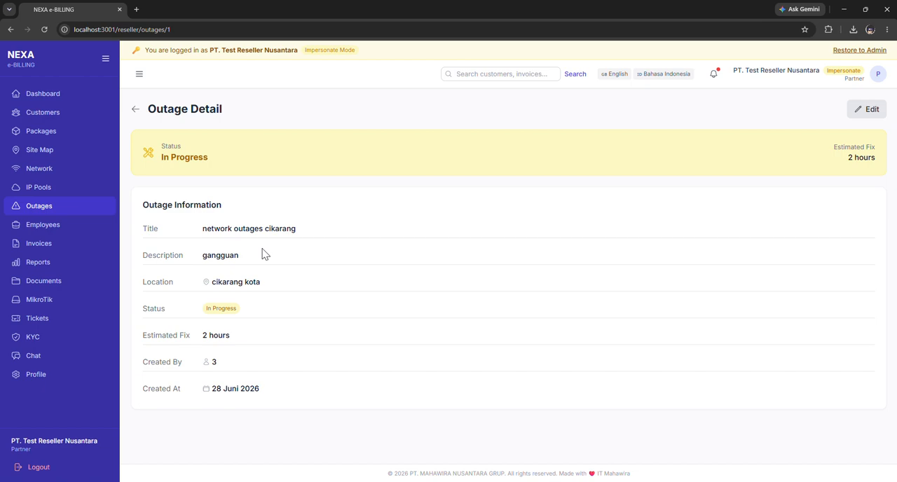
{"action": "left_click", "coordinate": [135, 108]}
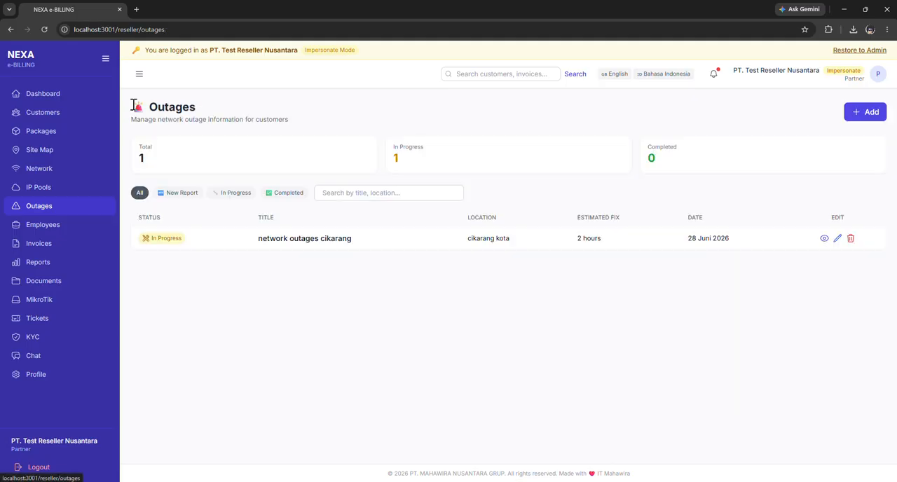
{"action": "left_click", "coordinate": [837, 238]}
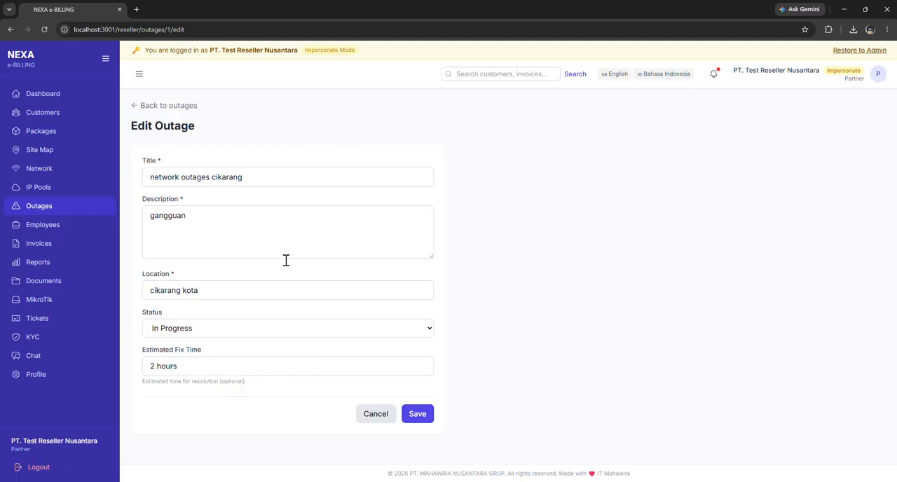
{"action": "left_click_drag", "start_coordinate": [260, 369], "coordinate": [134, 376]}
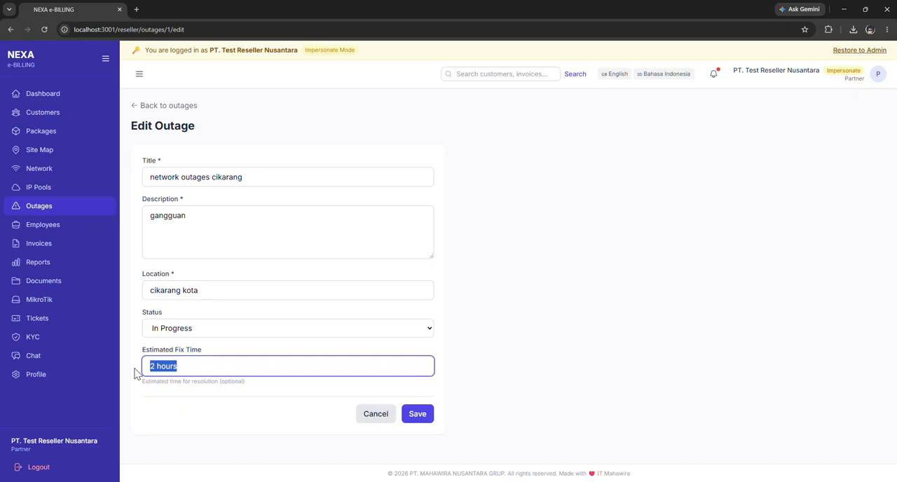
{"action": "type", "text": "1"}
{"action": "left_click", "coordinate": [422, 415]}
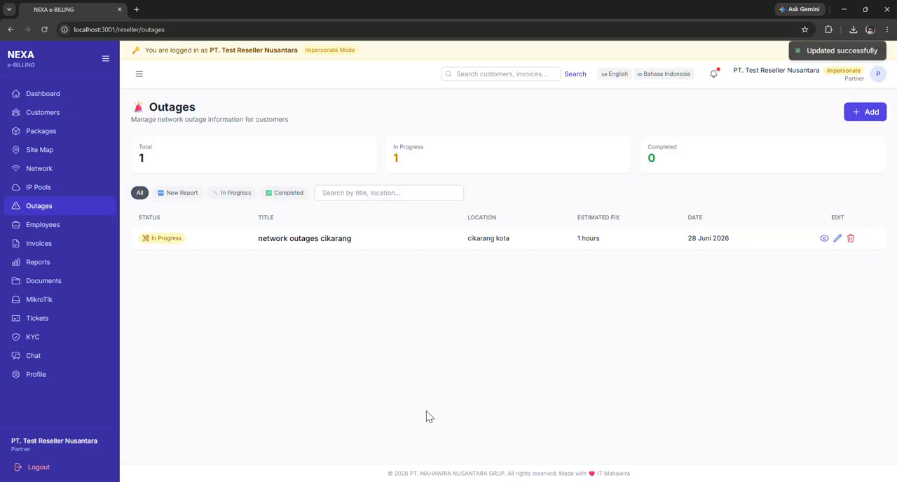
Check the edited outage's detail page and view its deletion prompt, dismissing the prompt.
{"action": "left_click", "coordinate": [825, 239]}
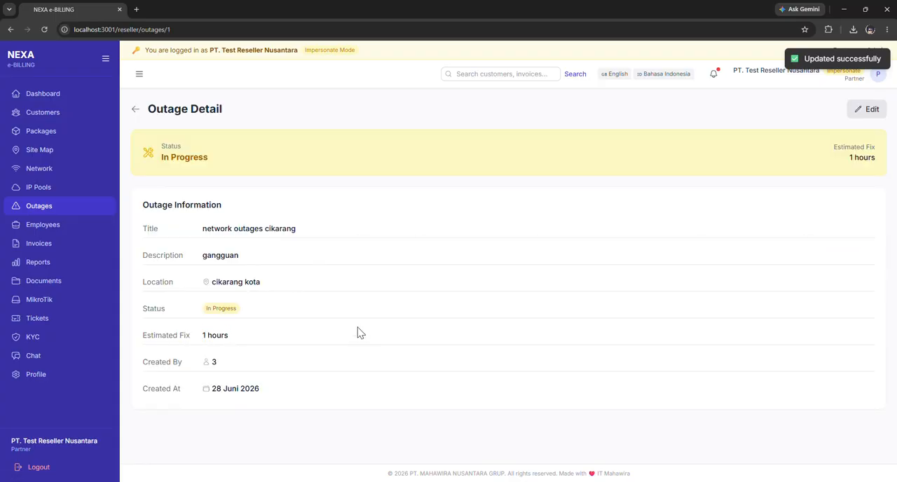
{"action": "left_click", "coordinate": [134, 111]}
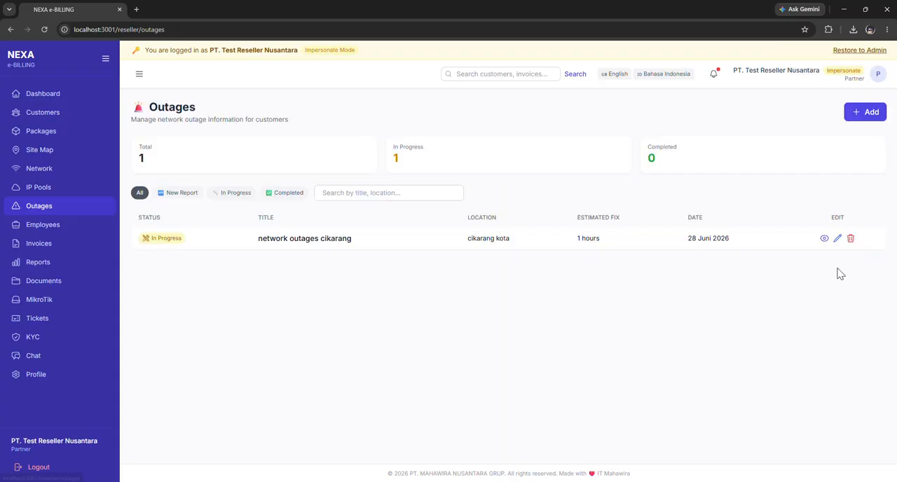
{"action": "left_click", "coordinate": [851, 239]}
{"action": "left_click", "coordinate": [527, 89]}
Open the employees list, review its columns and view the existing employee's detail page.
{"action": "left_click", "coordinate": [70, 223]}
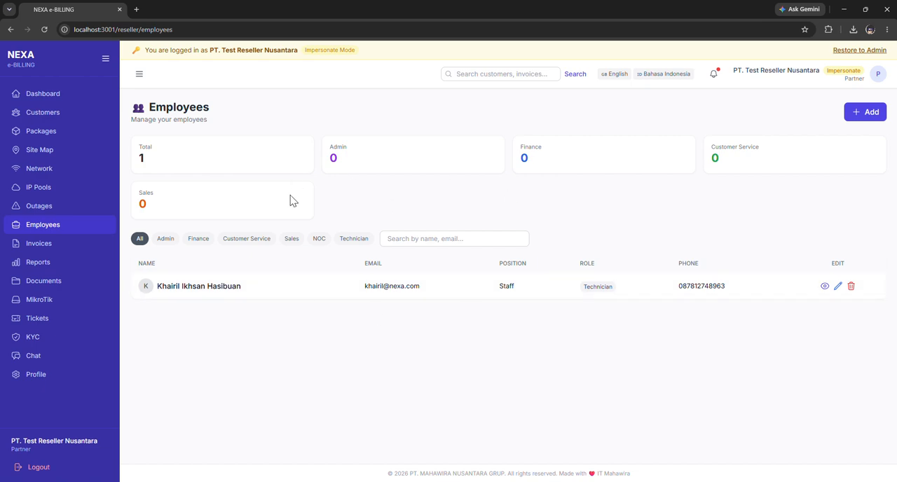
{"action": "left_click_drag", "start_coordinate": [137, 266], "coordinate": [168, 269]}
{"action": "left_click", "coordinate": [168, 269]}
{"action": "left_click_drag", "start_coordinate": [375, 262], "coordinate": [593, 265]}
{"action": "left_click", "coordinate": [583, 262]}
{"action": "left_click_drag", "start_coordinate": [669, 268], "coordinate": [848, 266]}
{"action": "left_click", "coordinate": [825, 286]}
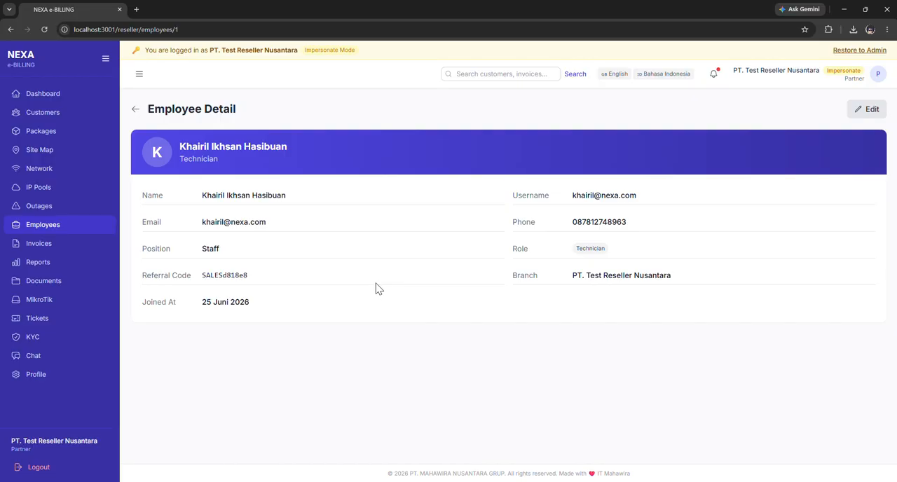
{"action": "left_click", "coordinate": [135, 108]}
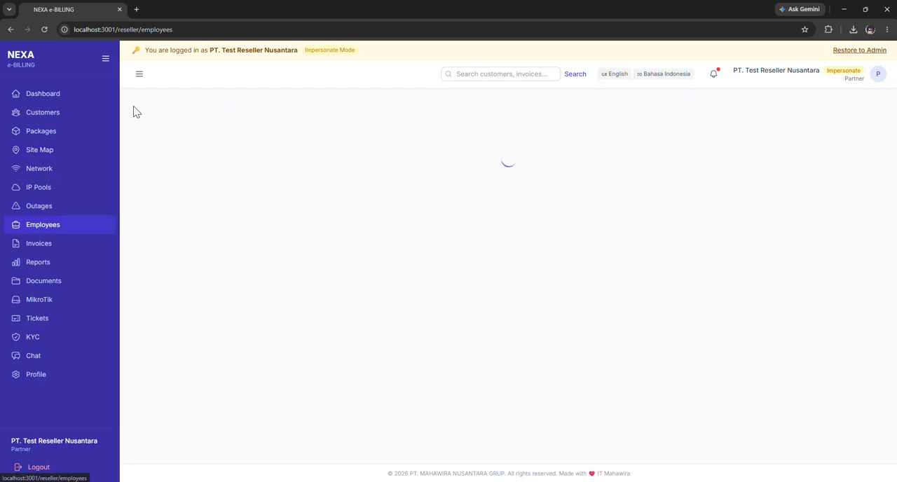
Edit the existing employee's full name, shortening the last name to its initial, and save the change.
{"action": "left_click", "coordinate": [837, 286]}
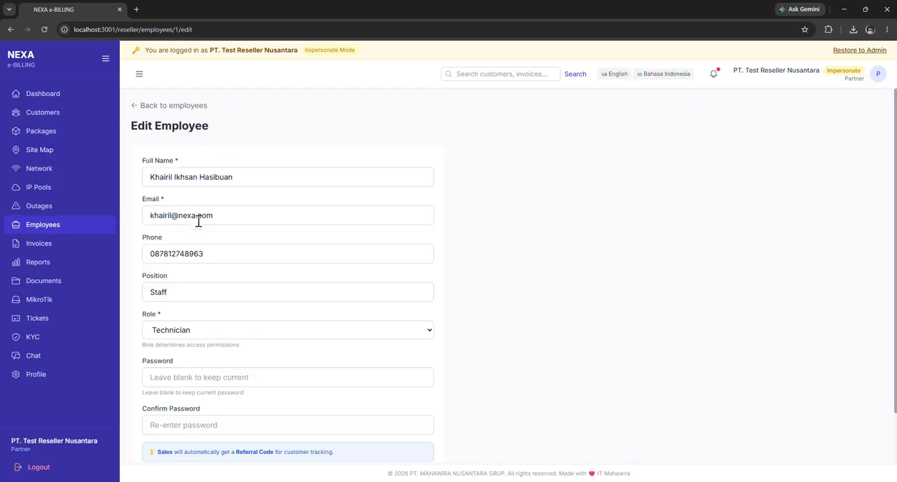
{"action": "scroll", "coordinate": [203, 223], "scroll_direction": "down", "scroll_amount": 1}
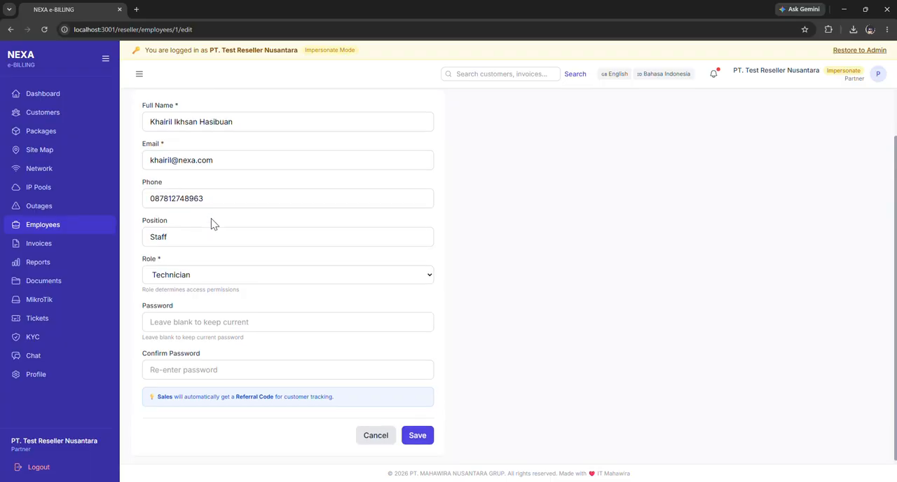
{"action": "left_click", "coordinate": [256, 123]}
{"action": "key", "text": "BackSpace"}
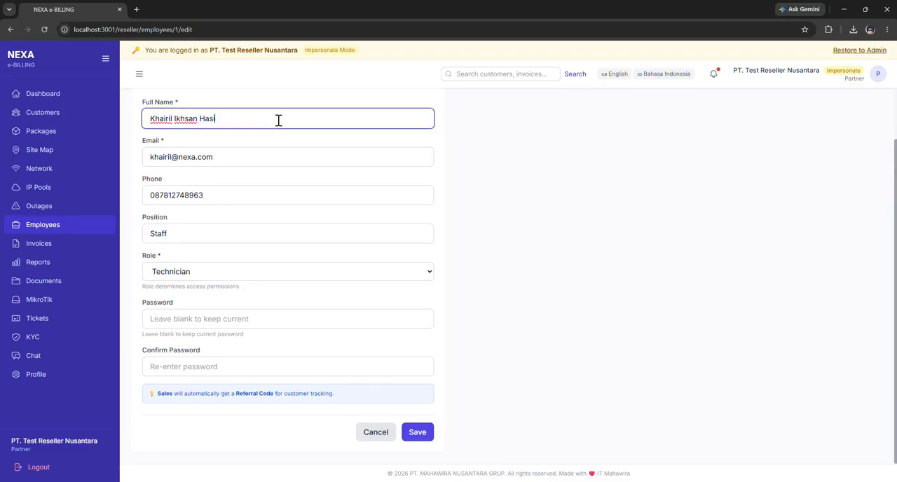
{"action": "key", "text": "BackSpace"}
{"action": "left_click", "coordinate": [414, 432]}
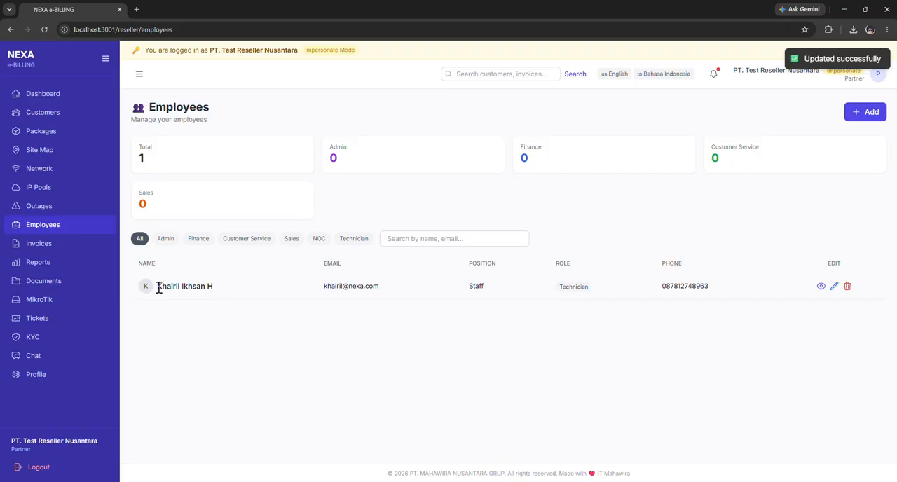
Start adding a new employee and fill in the full name, email and phone from the saved contact details.
{"action": "left_click", "coordinate": [869, 112]}
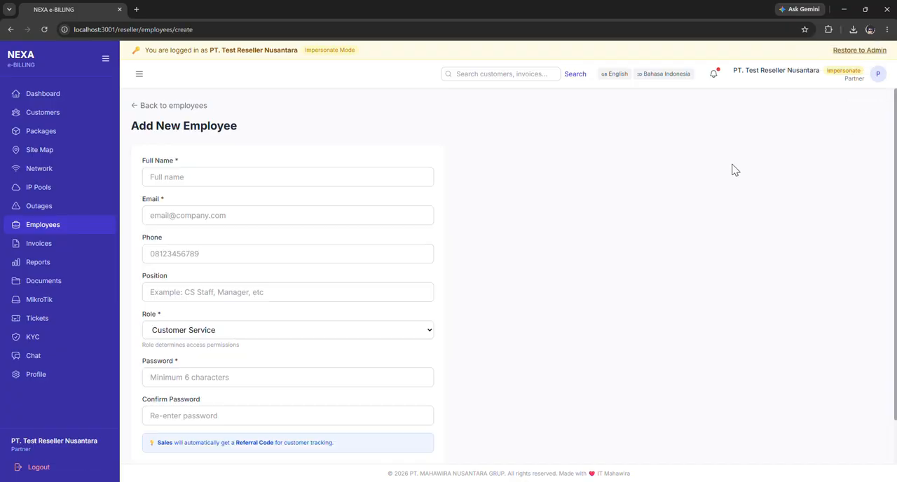
{"action": "left_click", "coordinate": [242, 176]}
{"action": "left_click", "coordinate": [269, 184]}
{"action": "left_click", "coordinate": [258, 182]}
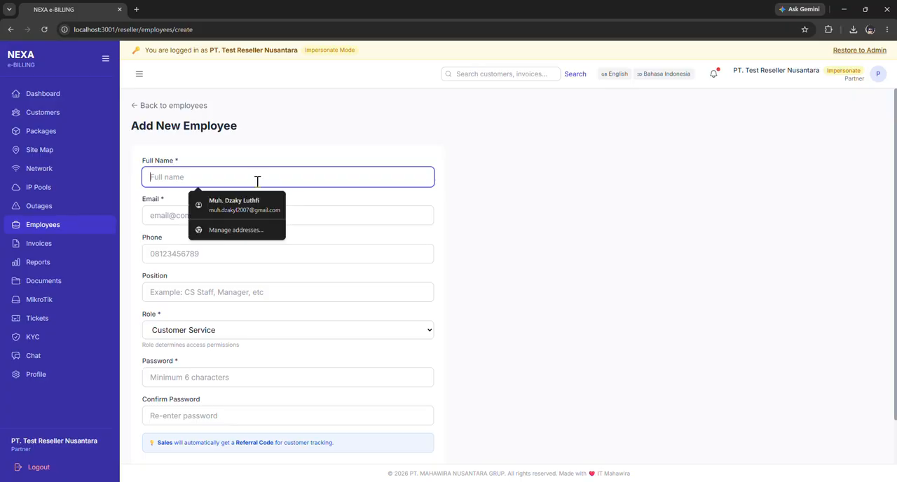
{"action": "left_click", "coordinate": [232, 205]}
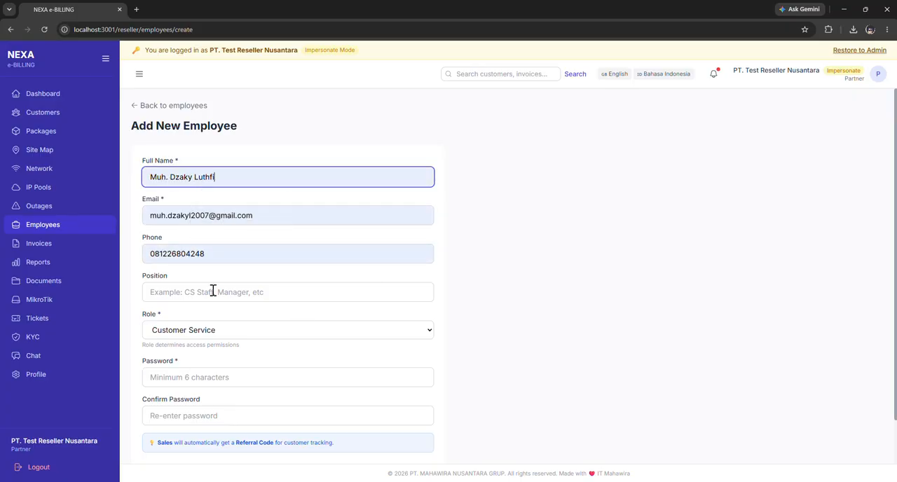
Set the new employee's position to IT and role to Admin.
{"action": "left_click", "coordinate": [215, 292]}
{"action": "scroll", "coordinate": [215, 279], "scroll_direction": "down", "scroll_amount": 2}
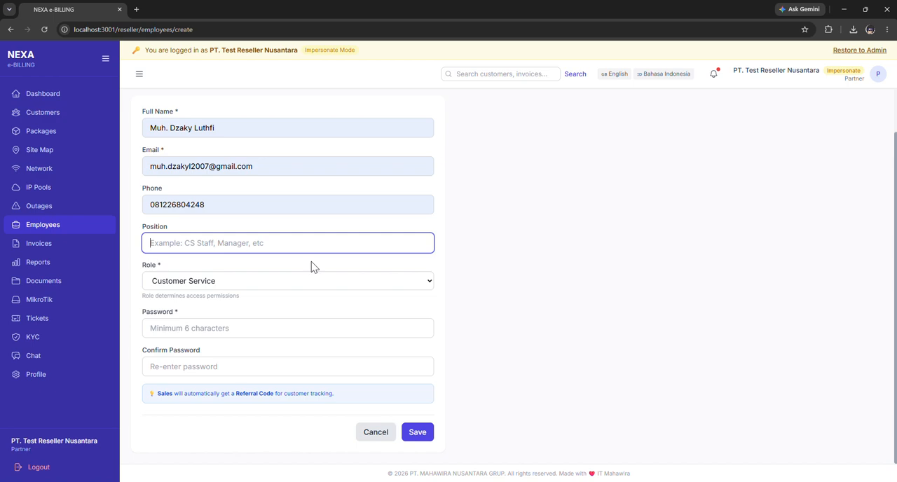
{"action": "type", "text": "c"}
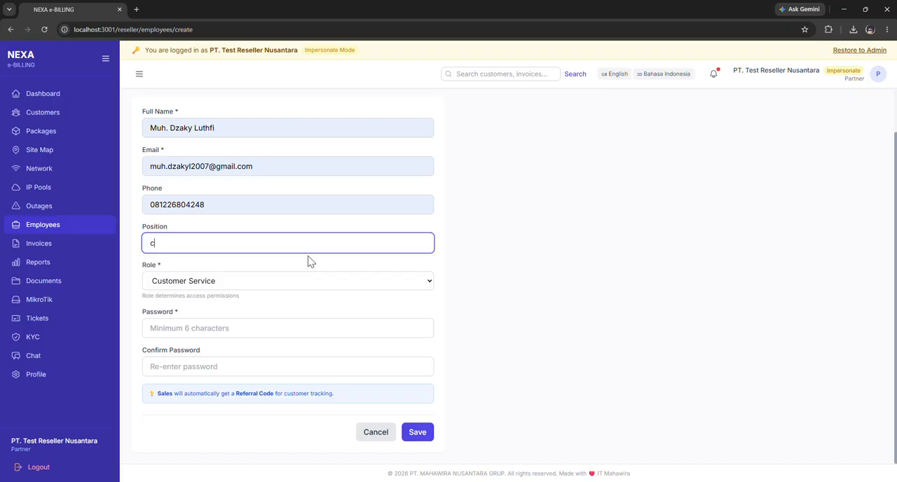
{"action": "type", "text": "sIT"}
{"action": "left_click", "coordinate": [289, 283]}
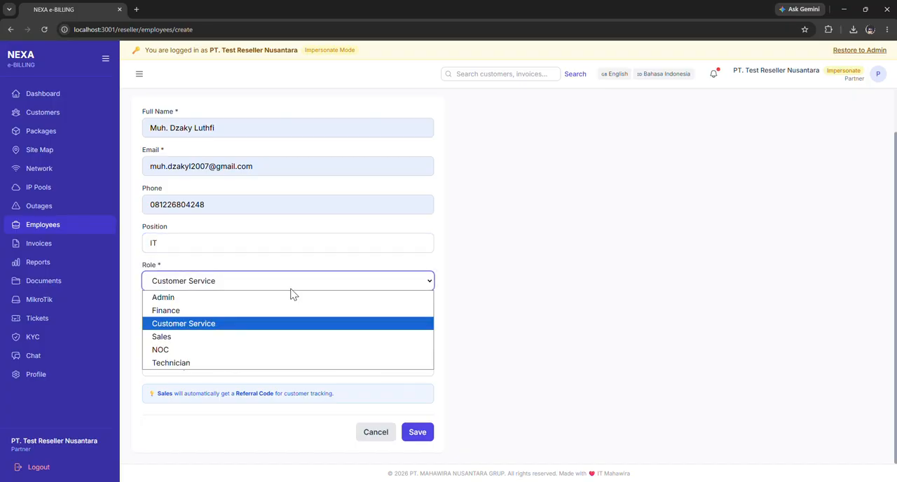
{"action": "left_click", "coordinate": [252, 297]}
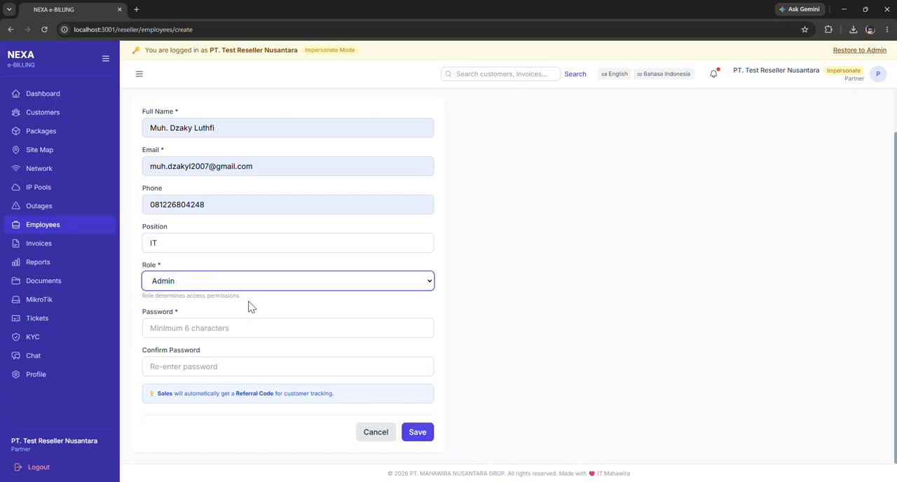
Try the NOC and Technician roles for the new employee, settle on NOC, and set the position to "noc".
{"action": "left_click", "coordinate": [249, 281]}
{"action": "left_click", "coordinate": [226, 349]}
{"action": "left_click", "coordinate": [252, 286]}
{"action": "left_click", "coordinate": [229, 364]}
{"action": "left_click", "coordinate": [226, 289]}
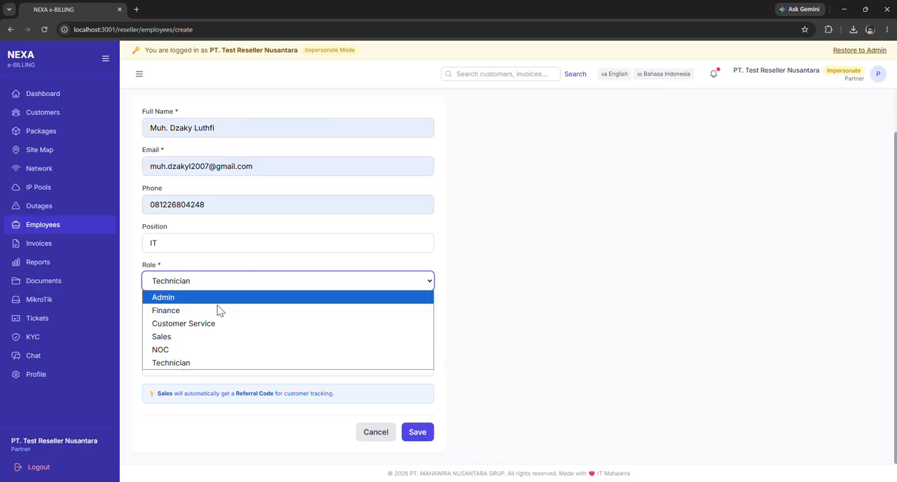
{"action": "left_click", "coordinate": [206, 354]}
{"action": "left_click_drag", "start_coordinate": [211, 243], "coordinate": [139, 243]}
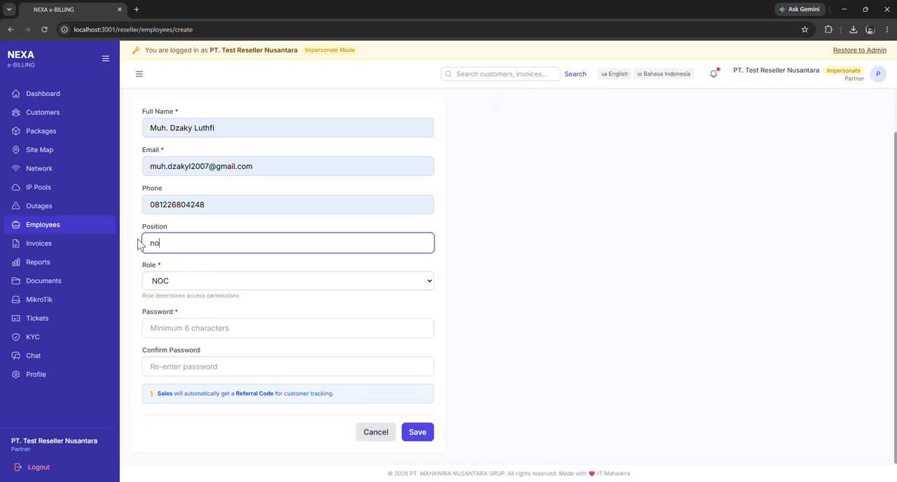
Enter and confirm the new employee's account password, and submit the form.
{"action": "left_click", "coordinate": [245, 330]}
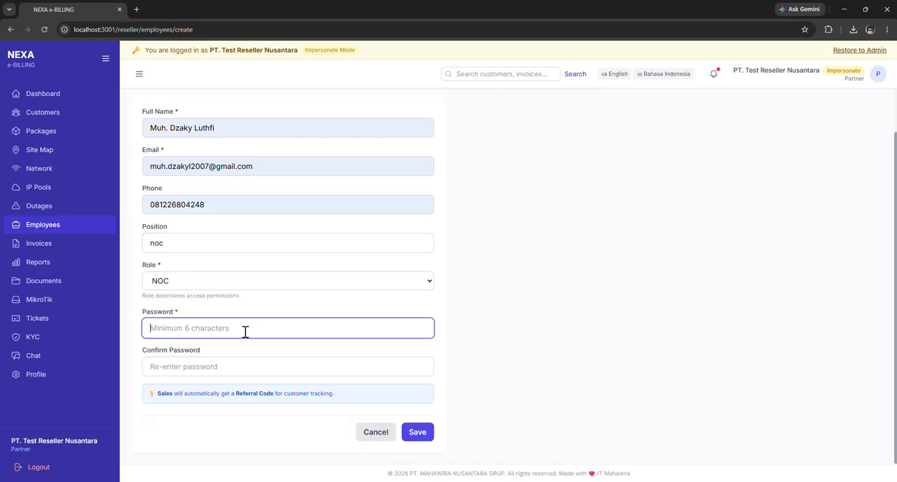
{"action": "type", "text": "123"}
{"action": "left_click", "coordinate": [237, 366]}
{"action": "type", "text": "12"}
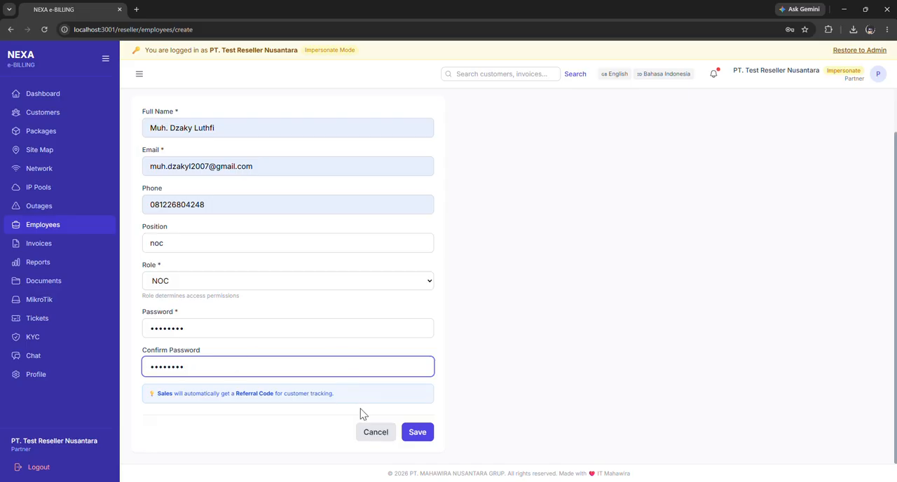
{"action": "left_click", "coordinate": [419, 433]}
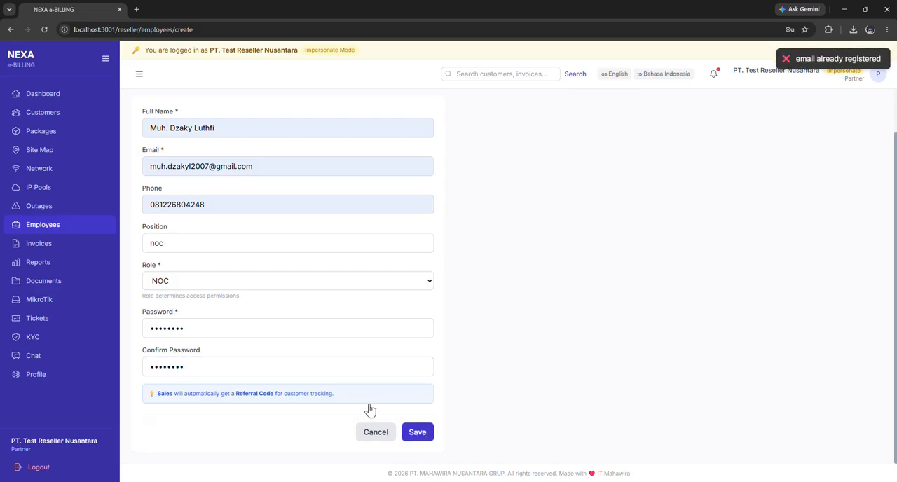
Remove the last two digits before the @ in the new employee's email and save the employee.
{"action": "left_click", "coordinate": [212, 166]}
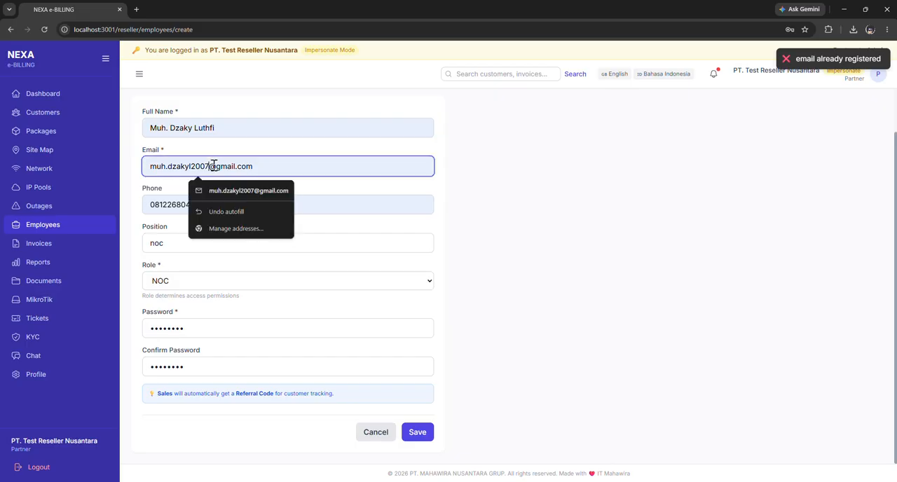
{"action": "key", "text": "BackSpace"}
{"action": "key", "text": "BackSpace"}
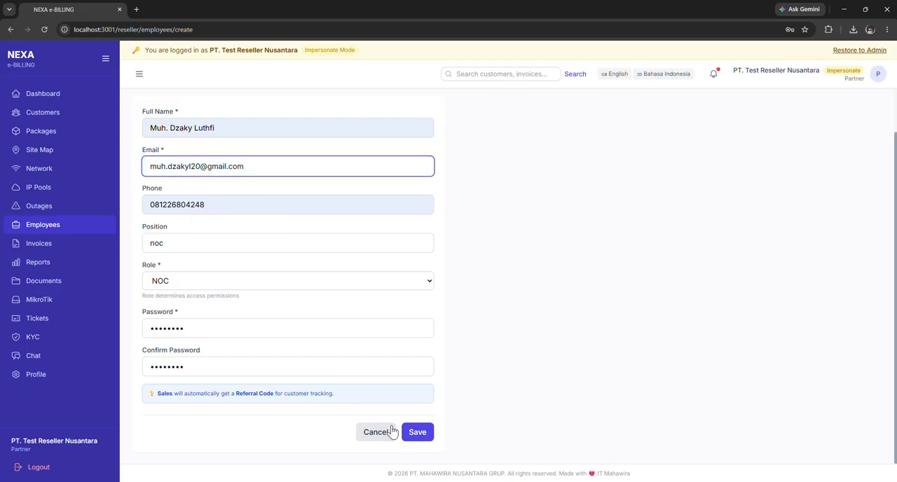
{"action": "left_click", "coordinate": [424, 432]}
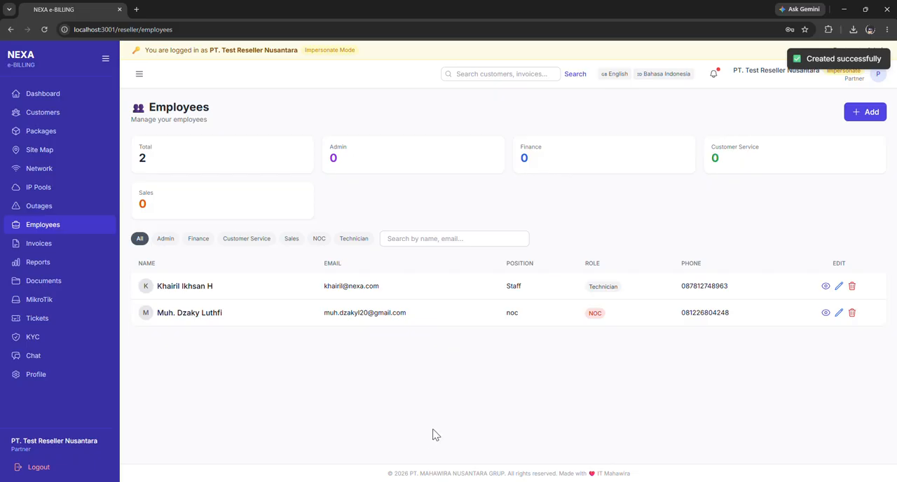
Open the invoices list, view the Rp 11.100 invoice's details and payment methods, and check its print function.
{"action": "left_click", "coordinate": [49, 251]}
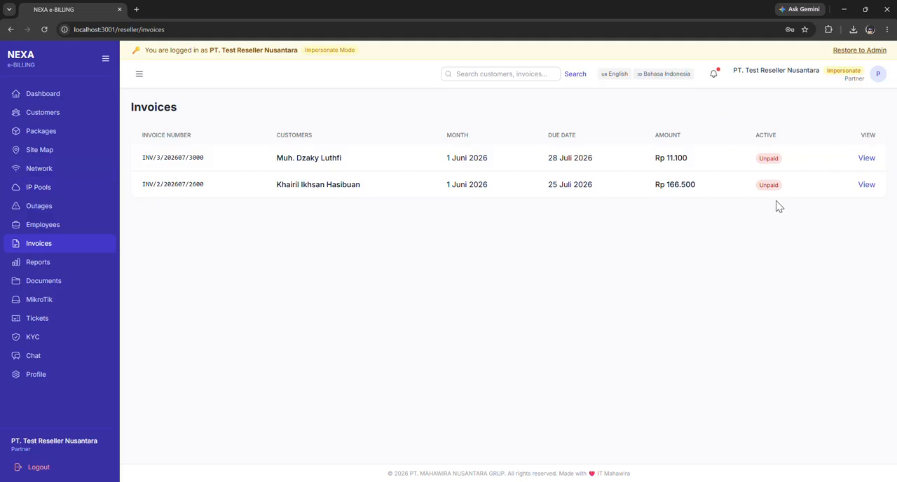
{"action": "left_click", "coordinate": [866, 158]}
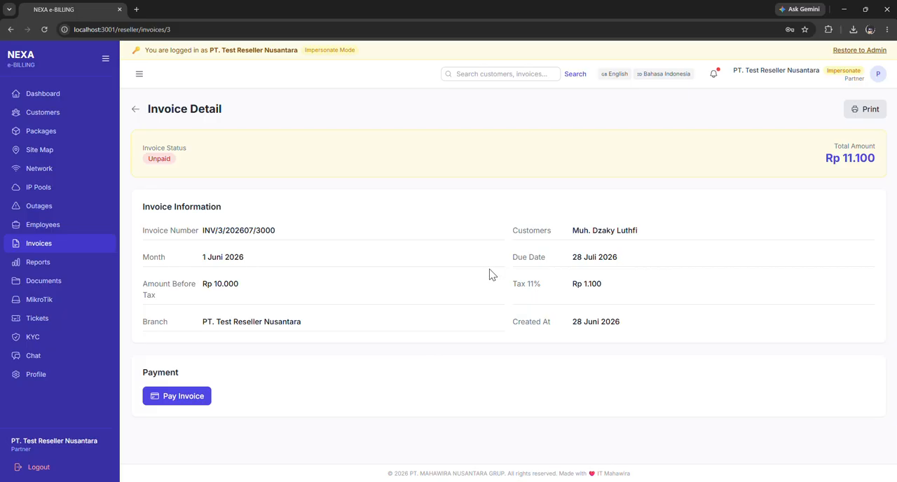
{"action": "left_click", "coordinate": [175, 397]}
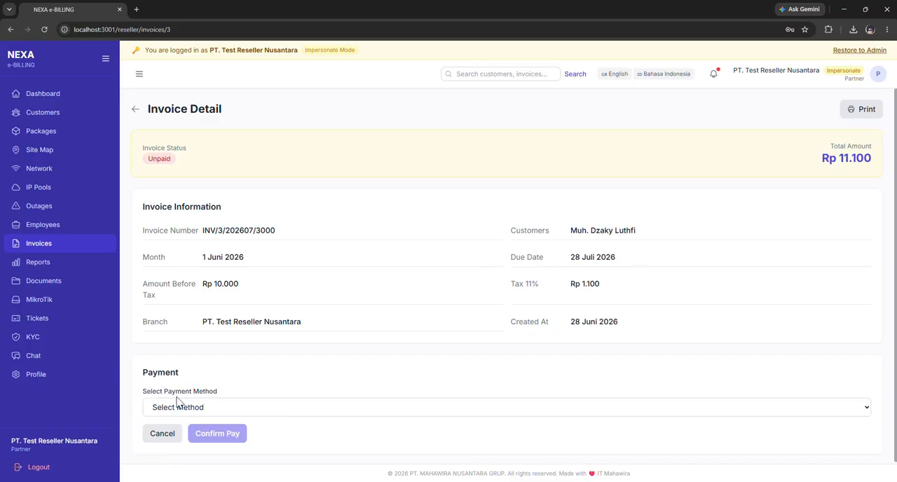
{"action": "left_click", "coordinate": [190, 412]}
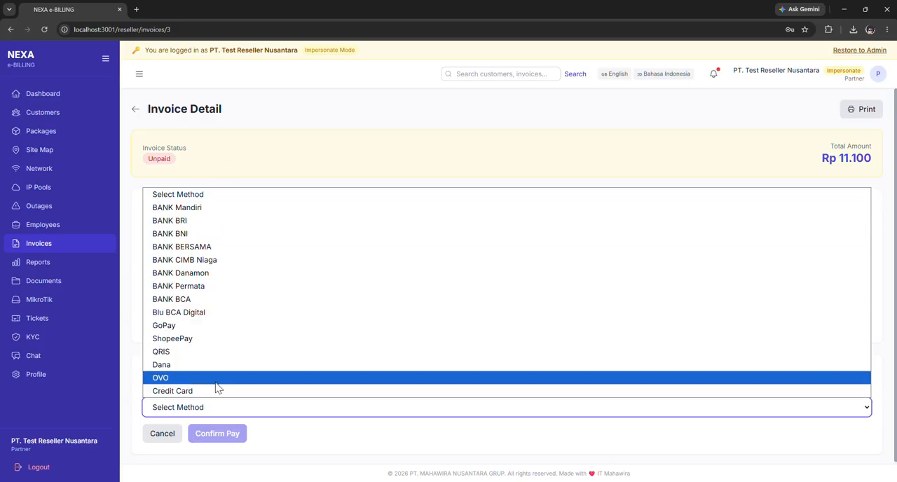
{"action": "left_click", "coordinate": [209, 428]}
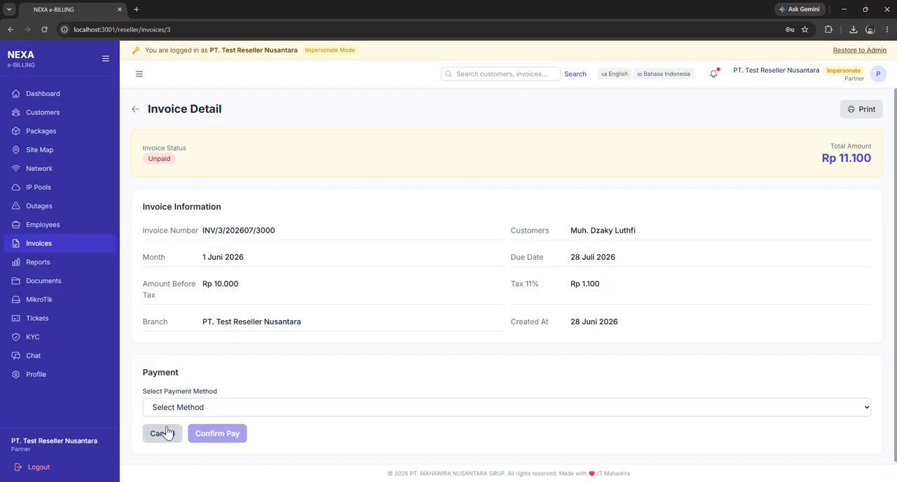
{"action": "left_click", "coordinate": [857, 114]}
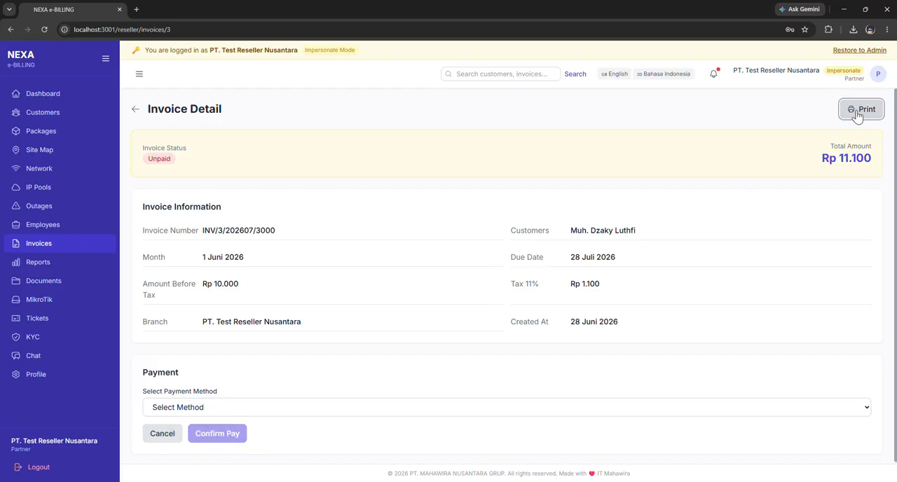
{"action": "left_click", "coordinate": [770, 88]}
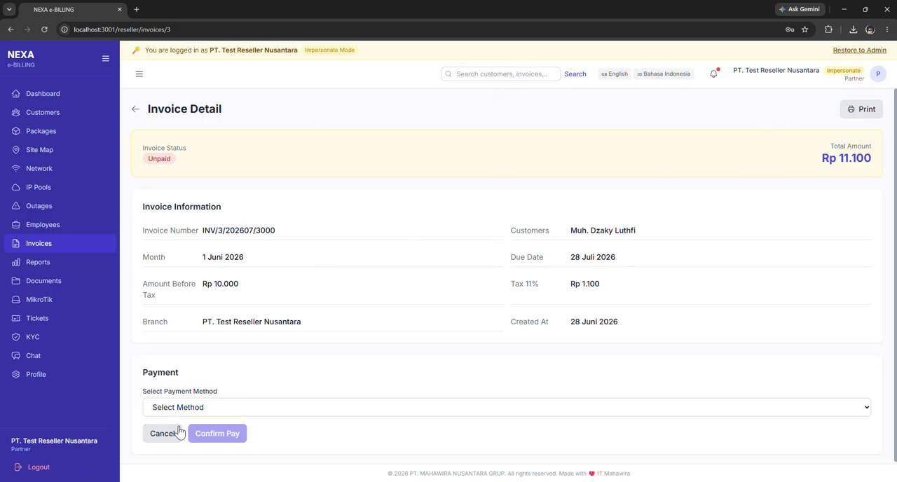
Try to pay the invoice with ShopeePay, cancel the payment, and return to the invoices list.
{"action": "left_click", "coordinate": [200, 411]}
{"action": "left_click", "coordinate": [181, 339]}
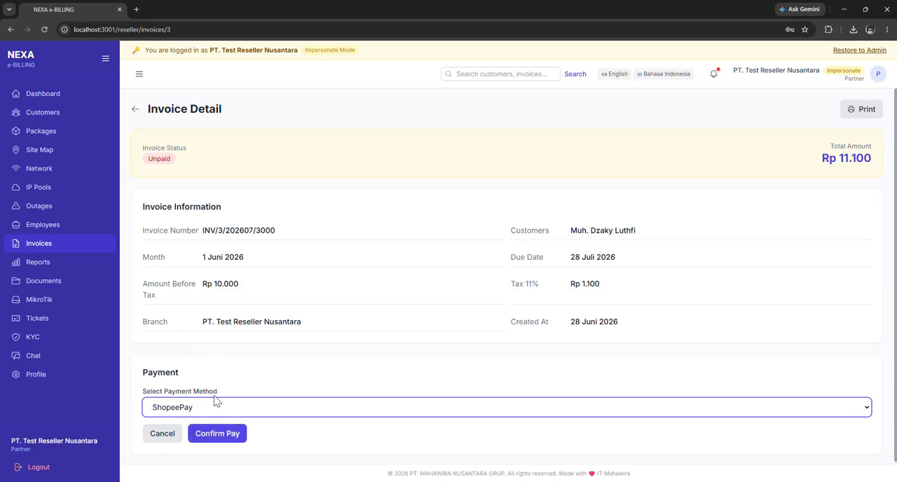
{"action": "left_click", "coordinate": [222, 432]}
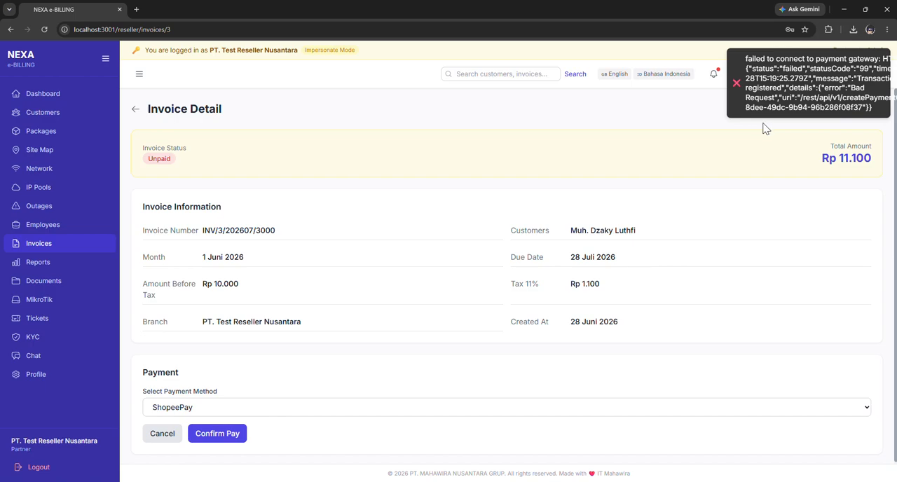
{"action": "left_click", "coordinate": [162, 433]}
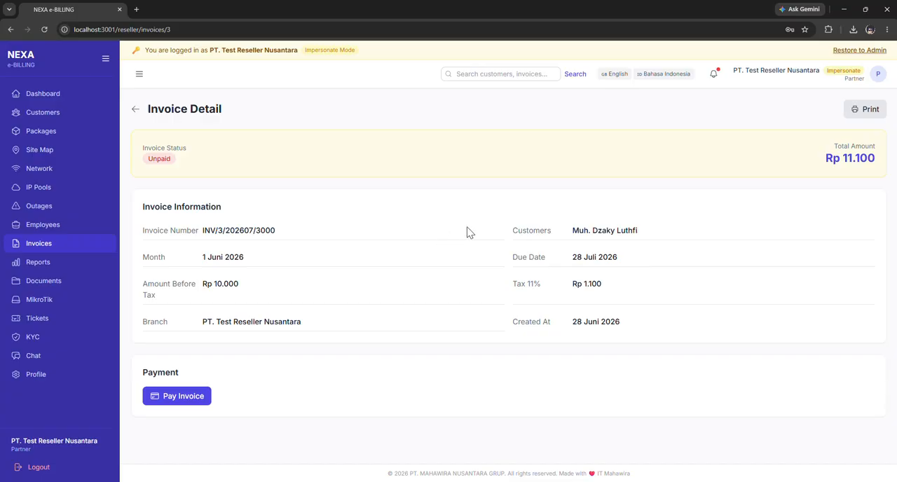
{"action": "left_click", "coordinate": [135, 109]}
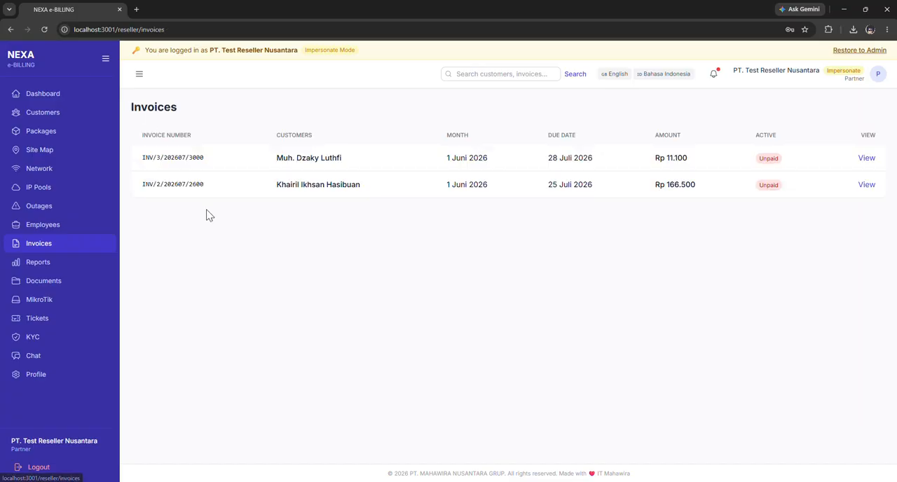
Open the reports page and read the BHP/USO & KSO Report title and description.
{"action": "left_click", "coordinate": [60, 264]}
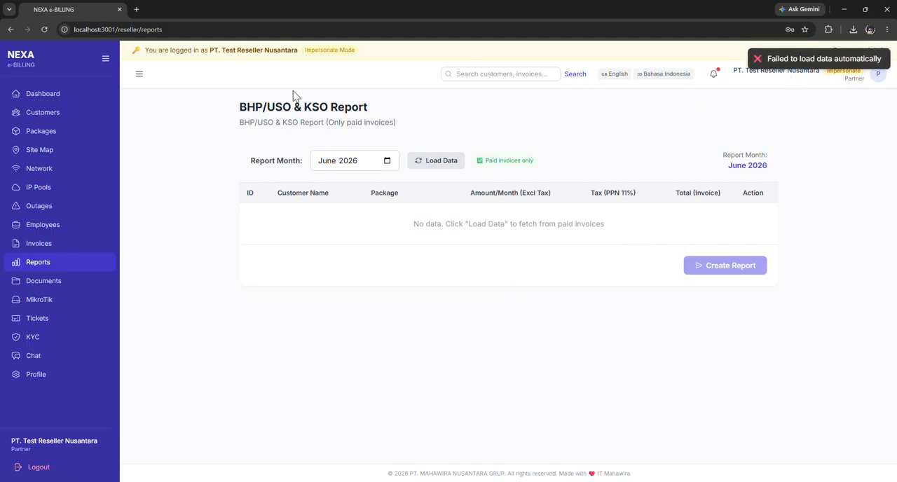
{"action": "left_click_drag", "start_coordinate": [239, 109], "coordinate": [440, 110]}
{"action": "left_click", "coordinate": [360, 122]}
{"action": "left_click_drag", "start_coordinate": [243, 124], "coordinate": [456, 126]}
{"action": "left_click", "coordinate": [459, 152]}
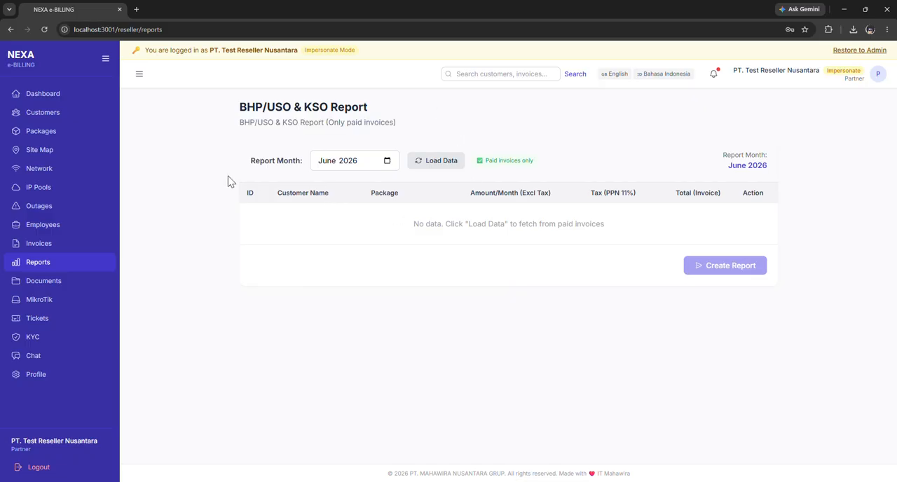
Try to load the June 2026 report data and review the report table's columns from ID to Action.
{"action": "left_click", "coordinate": [435, 166]}
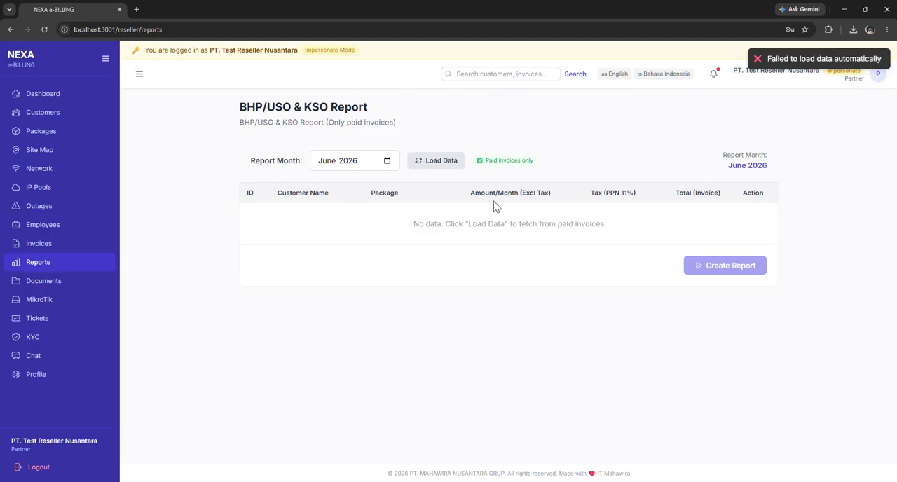
{"action": "left_click_drag", "start_coordinate": [240, 192], "coordinate": [311, 192]}
{"action": "left_click", "coordinate": [262, 214]}
{"action": "left_click_drag", "start_coordinate": [249, 192], "coordinate": [256, 193]}
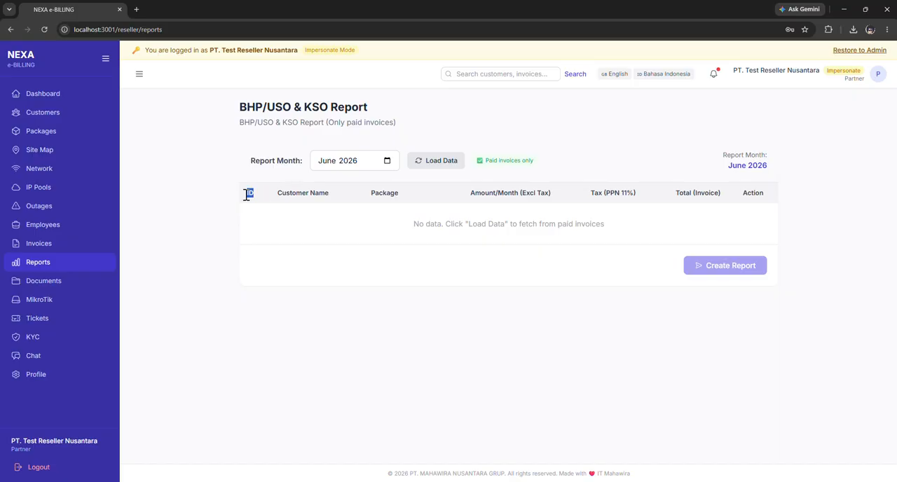
{"action": "left_click_drag", "start_coordinate": [372, 194], "coordinate": [726, 192]}
{"action": "left_click", "coordinate": [648, 223]}
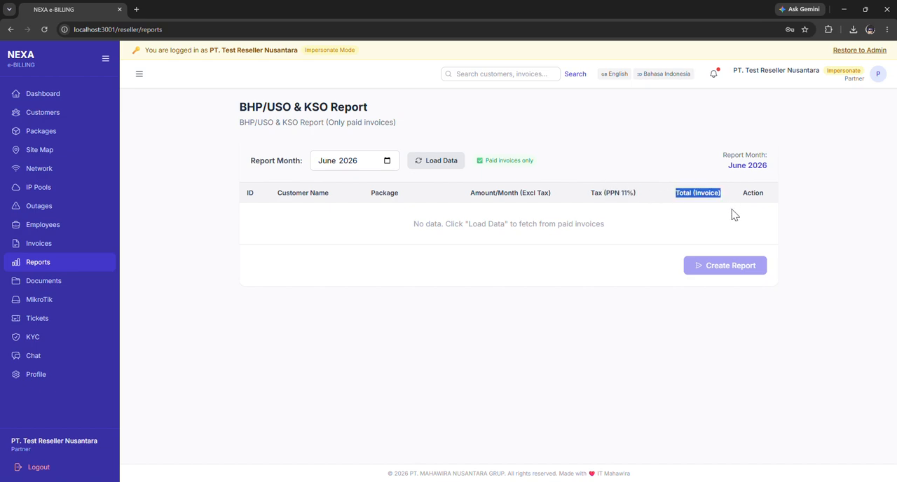
{"action": "left_click", "coordinate": [748, 196]}
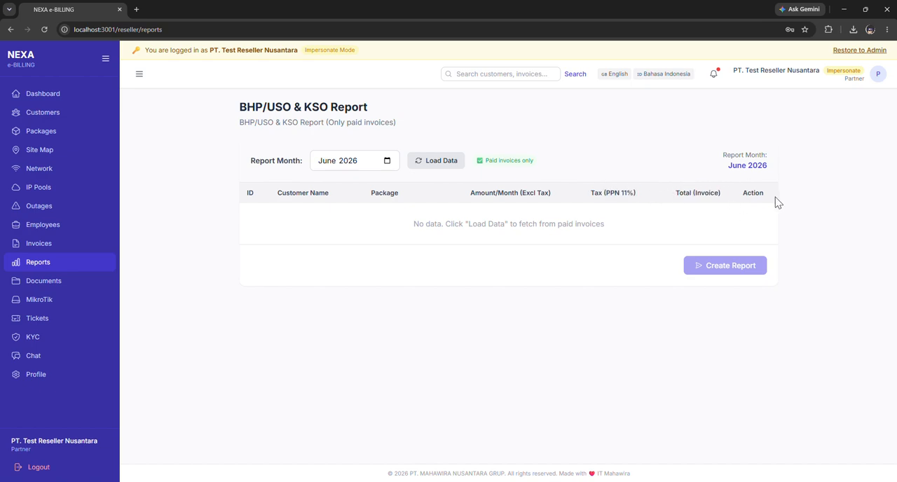
Start a new upload on the documents page with document type NPWP and the title "npwp pt".
{"action": "left_click", "coordinate": [53, 283]}
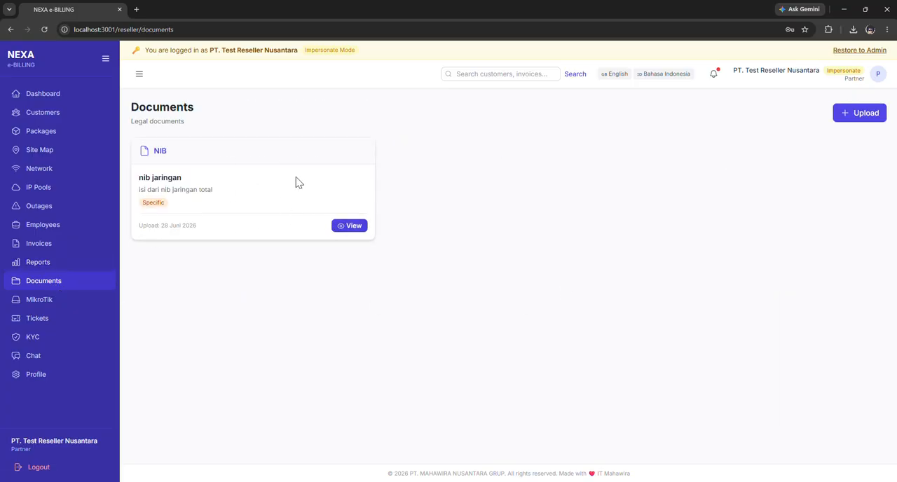
{"action": "left_click", "coordinate": [861, 121]}
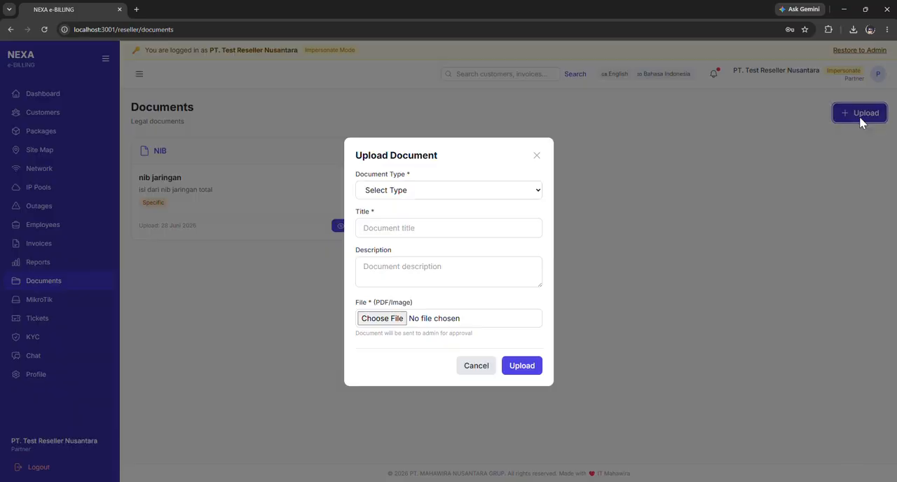
{"action": "left_click", "coordinate": [434, 192]}
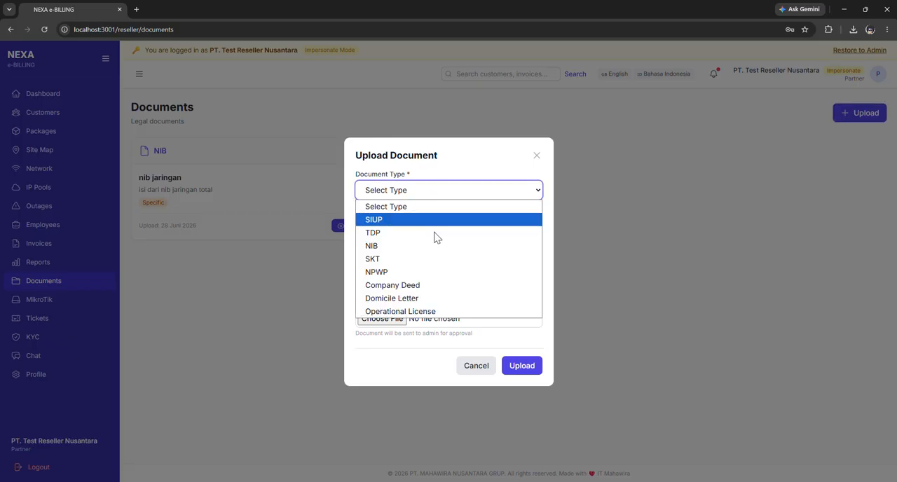
{"action": "left_click", "coordinate": [418, 271]}
{"action": "left_click", "coordinate": [402, 229]}
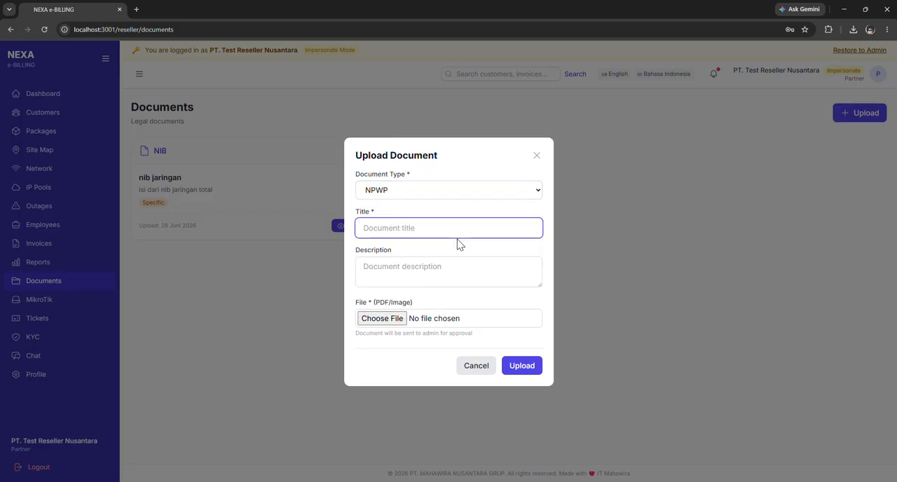
{"action": "type", "text": "npwp pt"}
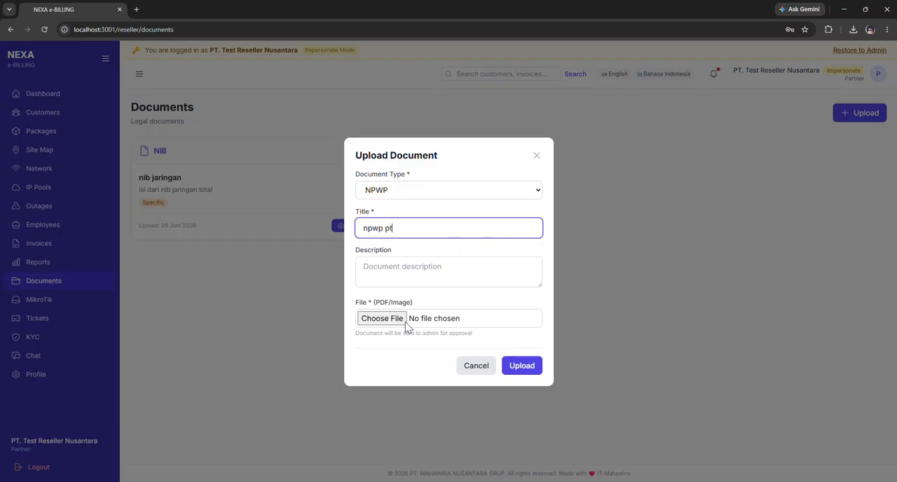
Enter "pengecekan npwp" as the document's description.
{"action": "left_click", "coordinate": [423, 262]}
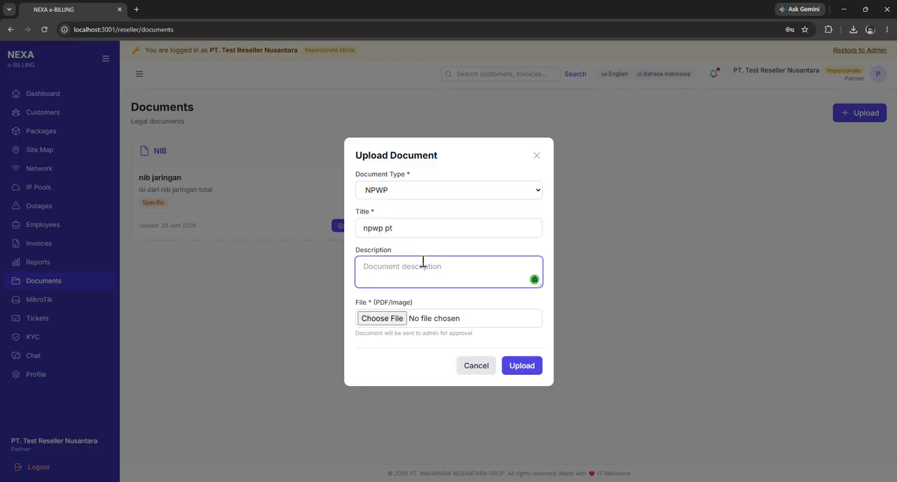
{"action": "type", "text": "penyerahan npwp"}
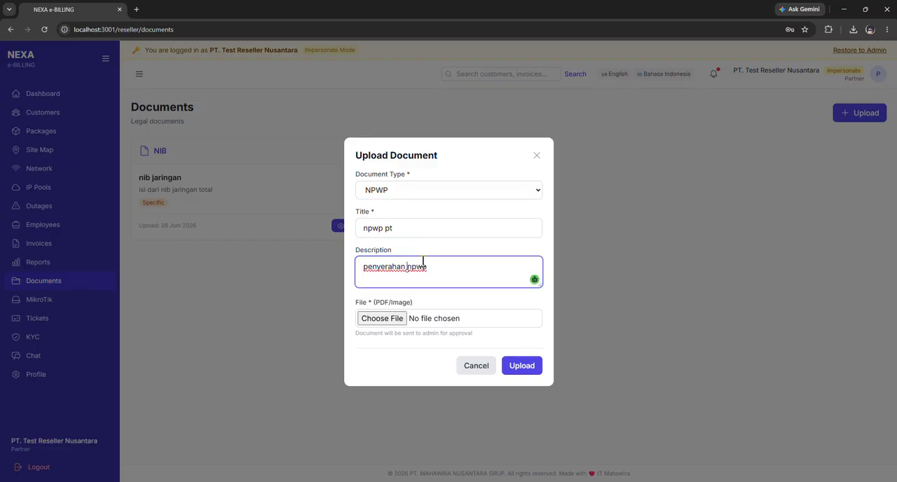
{"action": "key", "text": "Left"}
{"action": "key", "text": "BackSpace"}
{"action": "key", "text": "BackSpace"}
{"action": "key", "text": "BackSpace"}
{"action": "key", "text": "BackSpace"}
{"action": "key", "text": "BackSpace"}
{"action": "key", "text": "BackSpace"}
{"action": "key", "text": "BackSpace"}
{"action": "type", "text": "gecekan"}
Attach the "INFORMASI REM...ANJUT (AMS).pdf" file from the Downloads folder to the document upload.
{"action": "left_click", "coordinate": [392, 318]}
{"action": "scroll", "coordinate": [238, 166], "scroll_direction": "up", "scroll_amount": 3}
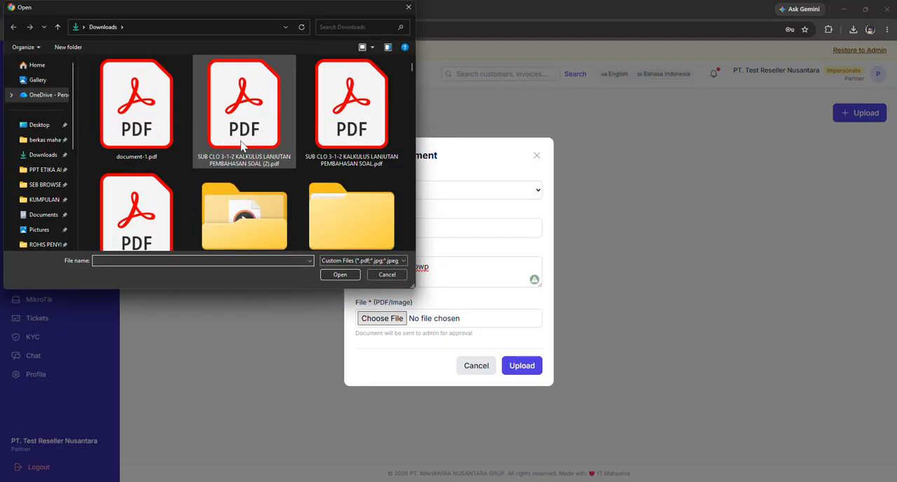
{"action": "scroll", "coordinate": [242, 145], "scroll_direction": "down", "scroll_amount": 3}
{"action": "scroll", "coordinate": [336, 196], "scroll_direction": "up", "scroll_amount": 1}
{"action": "left_click", "coordinate": [353, 242]}
{"action": "left_click", "coordinate": [348, 274]}
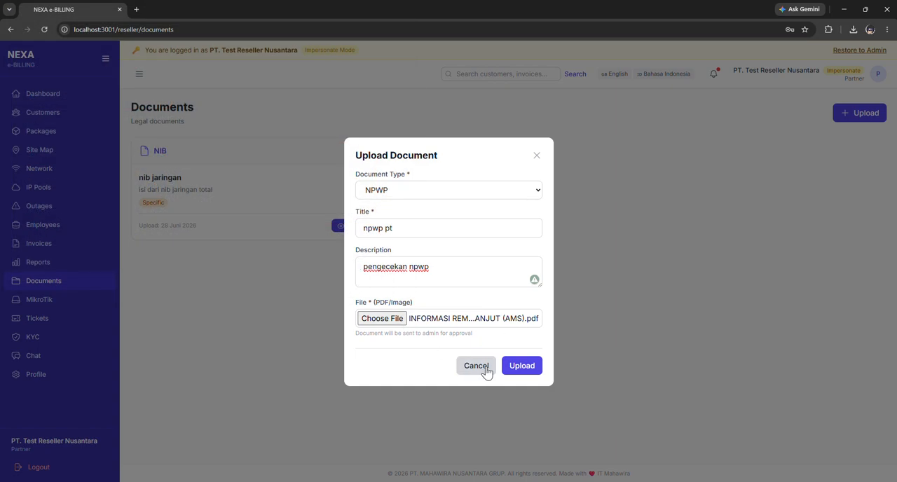
Replace the attached file with document-3.pdf from Downloads and upload the NPWP document.
{"action": "left_click", "coordinate": [382, 318]}
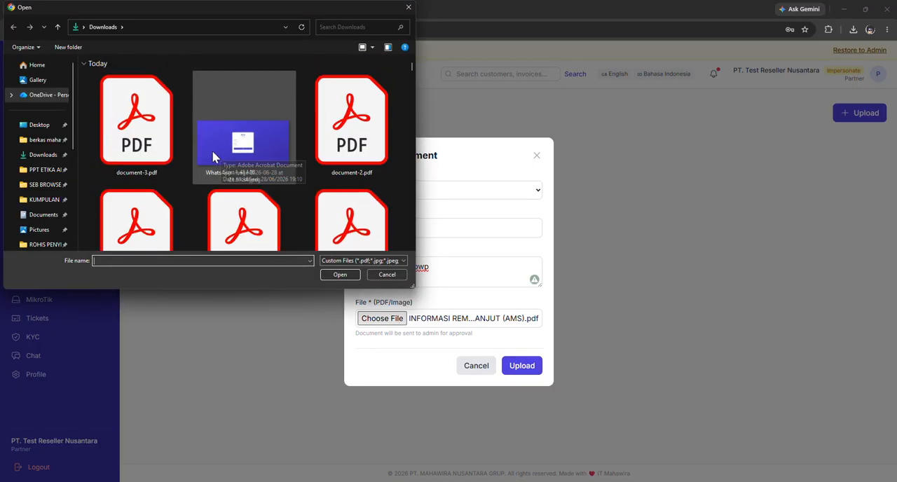
{"action": "left_click", "coordinate": [162, 140]}
{"action": "left_click", "coordinate": [349, 275]}
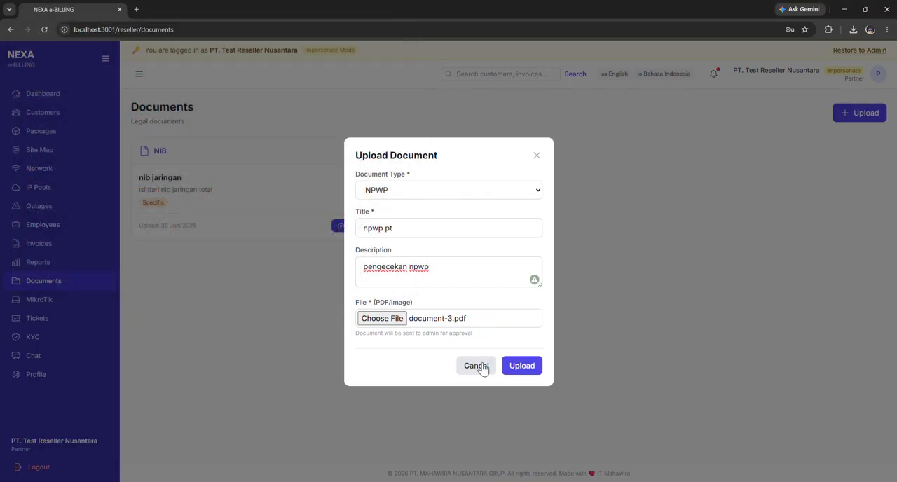
{"action": "left_click", "coordinate": [522, 365]}
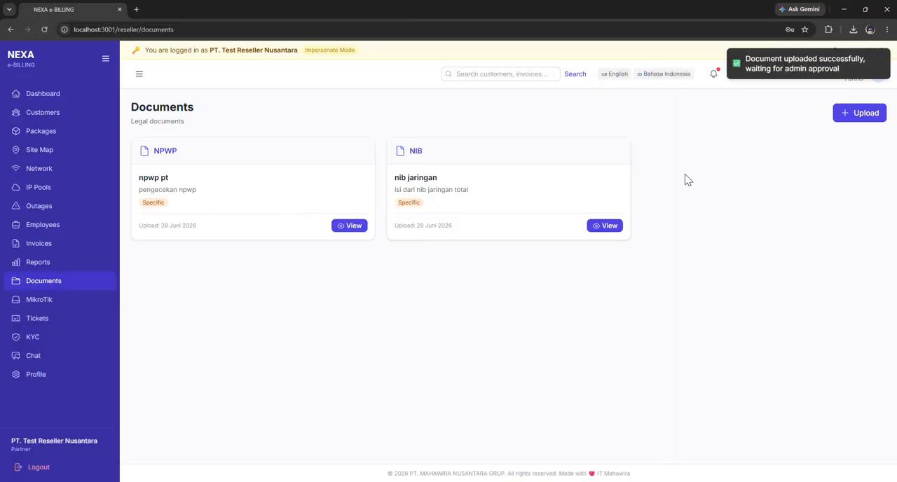
Start adding a MikroTik router with hostname "test", model GR3, IP address 202.133.66.199 and port 8728.
{"action": "left_click", "coordinate": [65, 307]}
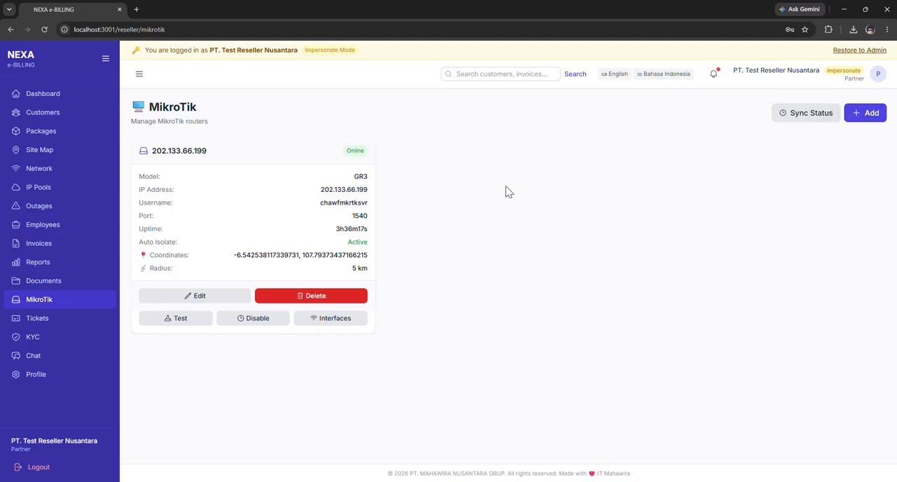
{"action": "left_click", "coordinate": [856, 119]}
{"action": "left_click", "coordinate": [214, 159]}
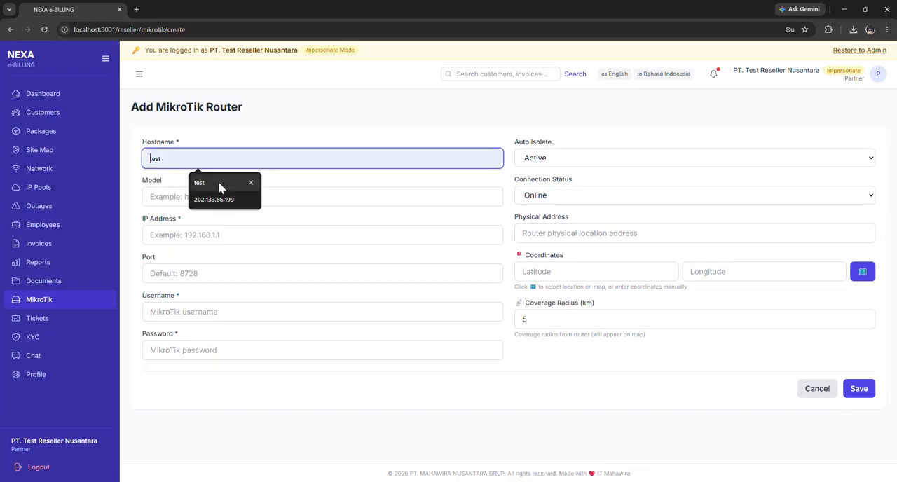
{"action": "left_click", "coordinate": [220, 184]}
{"action": "left_click", "coordinate": [217, 197]}
{"action": "type", "text": "GR3"}
{"action": "left_click", "coordinate": [223, 237]}
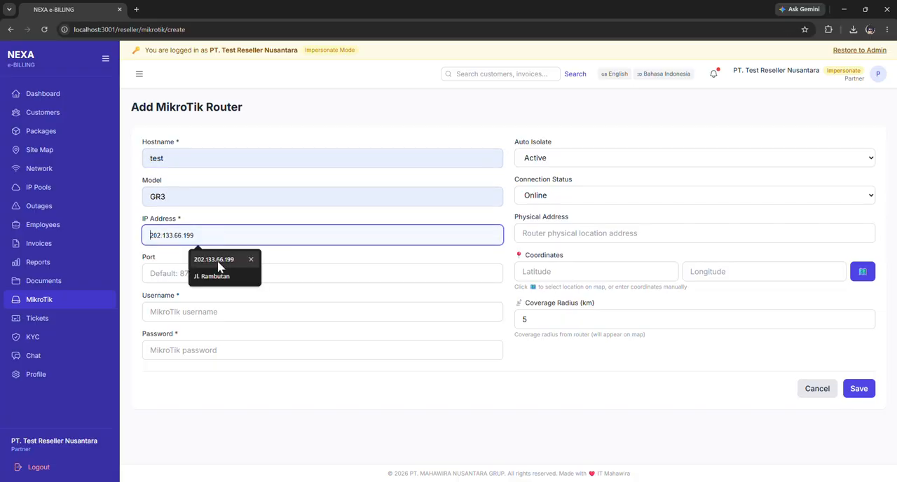
{"action": "left_click", "coordinate": [235, 264]}
{"action": "left_click", "coordinate": [215, 273]}
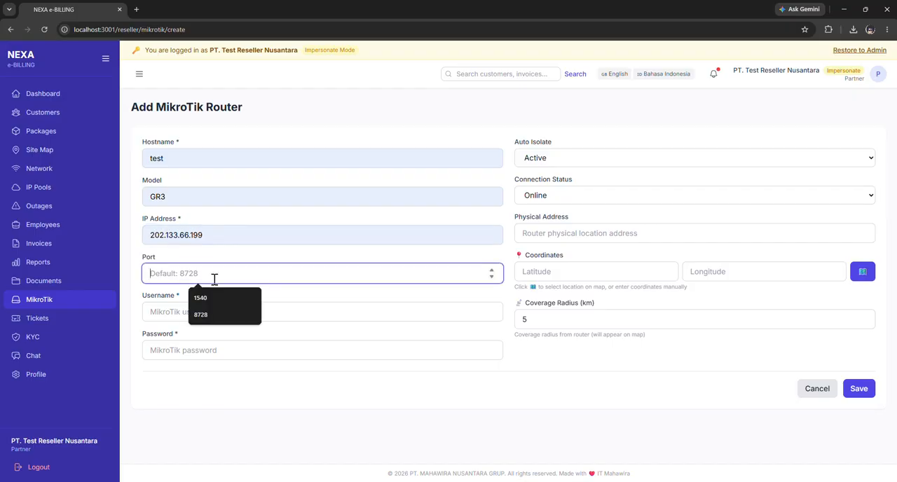
{"action": "left_click", "coordinate": [204, 314]}
Set the router's username to admin and enter the router password.
{"action": "left_click", "coordinate": [210, 312]}
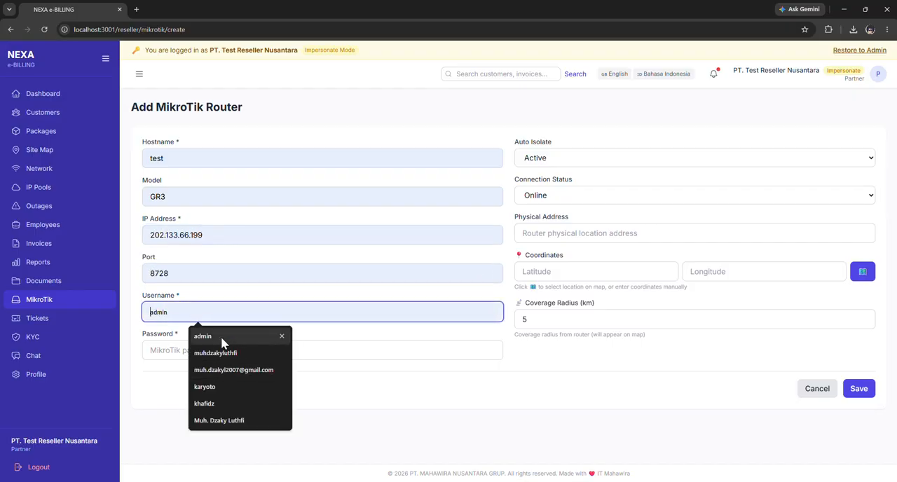
{"action": "left_click", "coordinate": [223, 338]}
{"action": "left_click", "coordinate": [223, 354]}
{"action": "type", "text": "•••"}
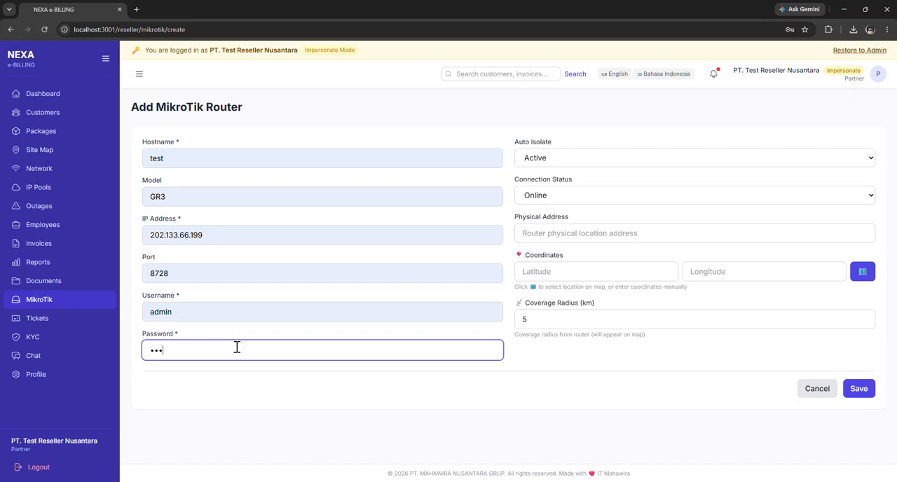
Keep auto isolate Active and connection status Online, and set the router's physical address to Subang.
{"action": "left_click", "coordinate": [579, 167]}
{"action": "left_click", "coordinate": [589, 196]}
{"action": "left_click", "coordinate": [588, 195]}
{"action": "left_click", "coordinate": [597, 209]}
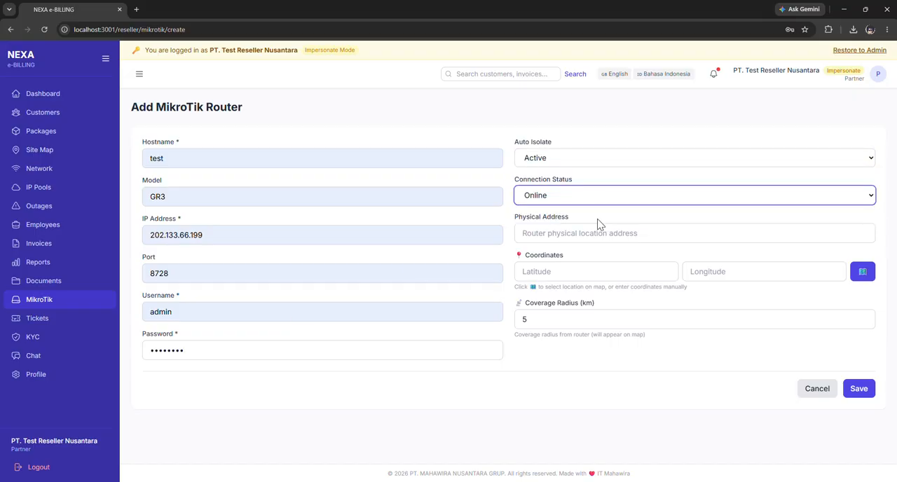
{"action": "left_click", "coordinate": [600, 228]}
{"action": "left_click", "coordinate": [597, 274]}
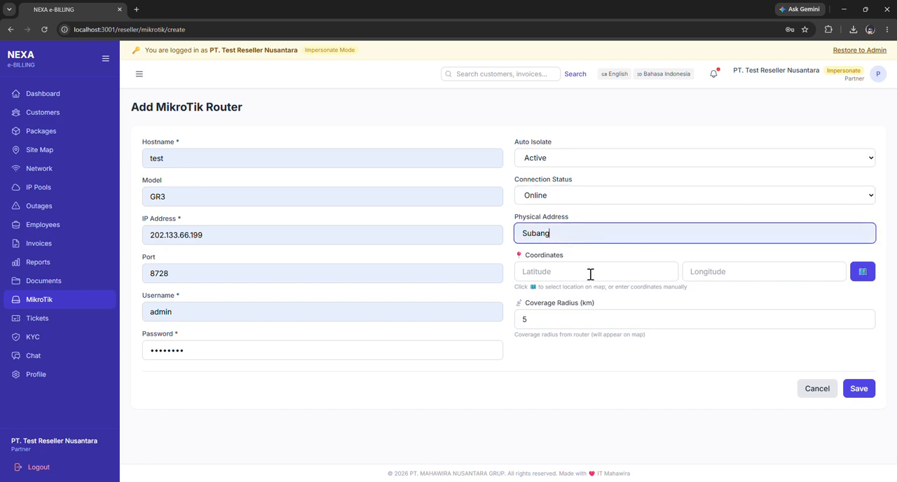
Choose a router location in Jakarta on the map, about -6.1947, 106.8008, save the router, and dismiss the browser's password warning.
{"action": "left_click", "coordinate": [868, 274]}
{"action": "left_click_drag", "start_coordinate": [401, 259], "coordinate": [375, 236]}
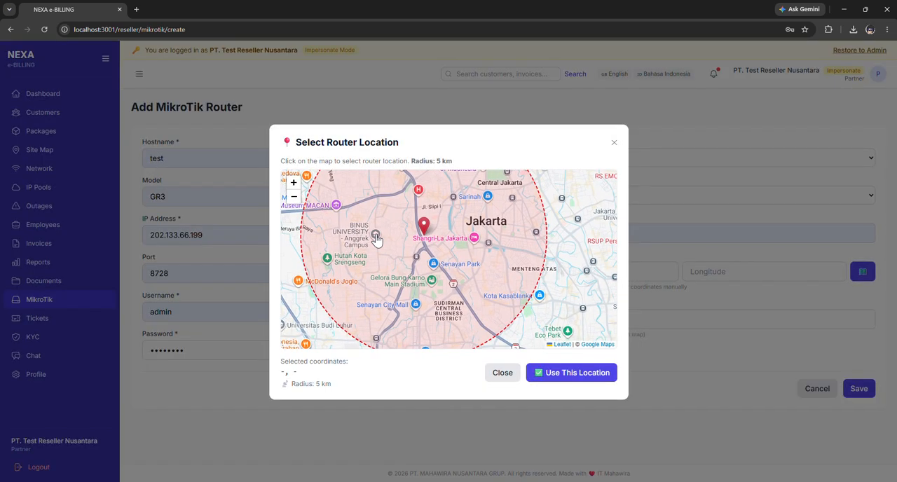
{"action": "left_click", "coordinate": [426, 222]}
{"action": "left_click", "coordinate": [561, 372]}
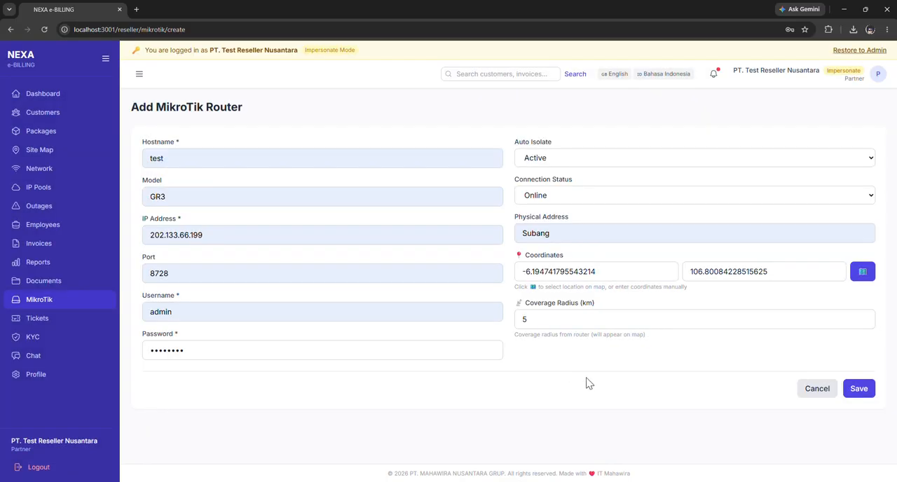
{"action": "left_click", "coordinate": [859, 389]}
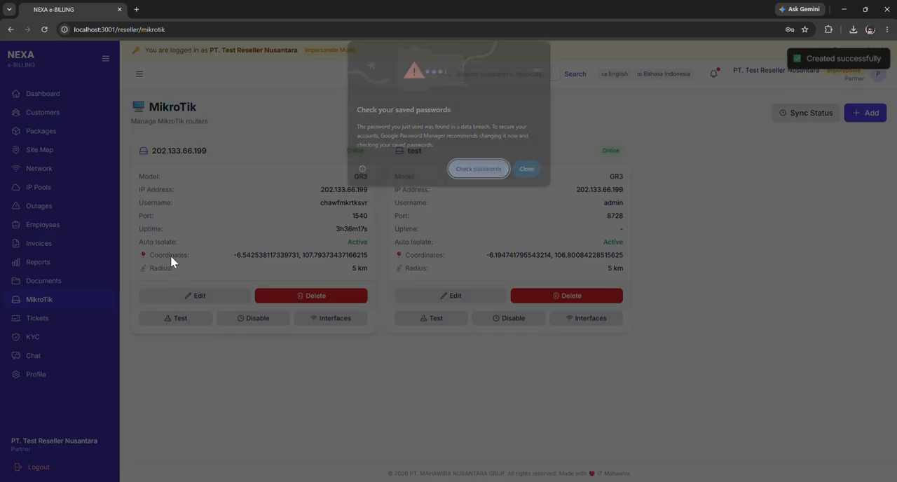
{"action": "left_click", "coordinate": [528, 172]}
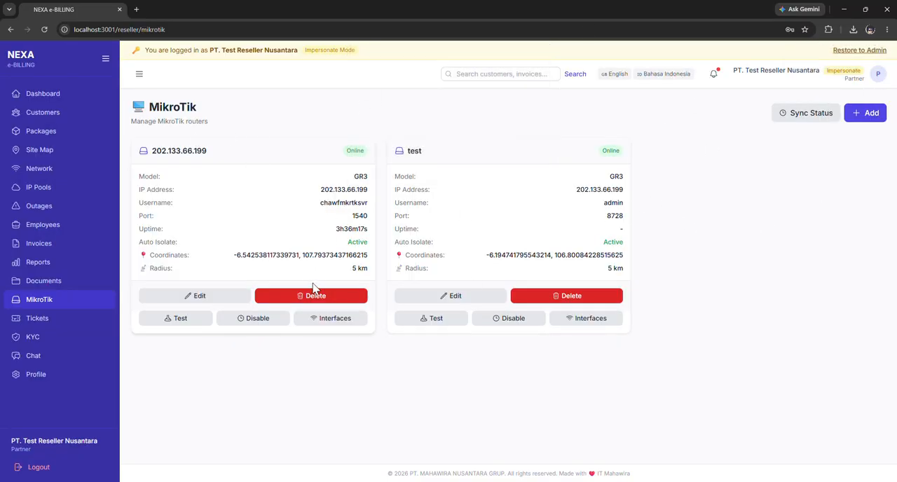
Change the test router's hostname to "test 2", save it, and check the name on its card.
{"action": "left_click", "coordinate": [452, 299]}
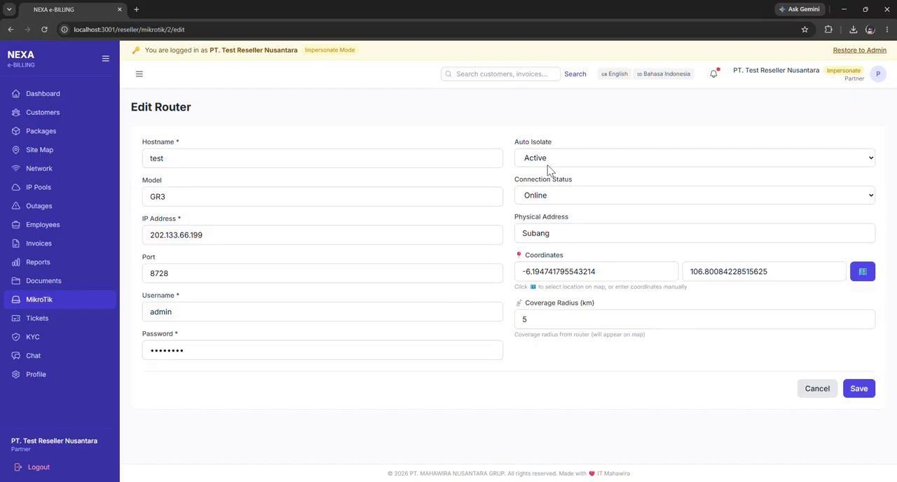
{"action": "left_click_drag", "start_coordinate": [208, 163], "coordinate": [137, 164]}
{"action": "type", "text": "test"}
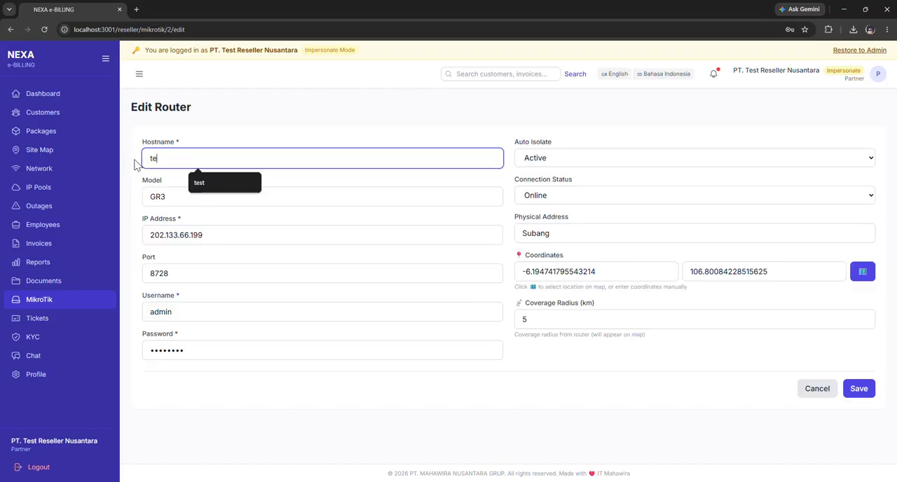
{"action": "left_click", "coordinate": [859, 389]}
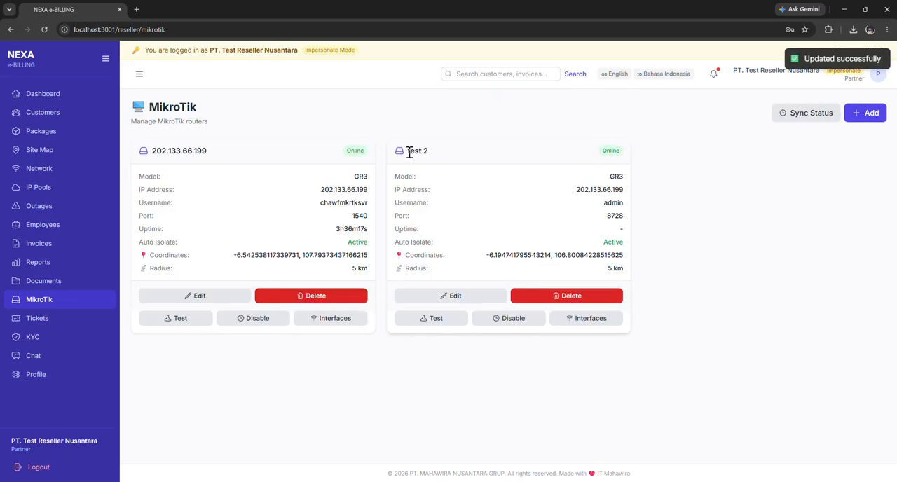
{"action": "left_click_drag", "start_coordinate": [410, 153], "coordinate": [456, 154]}
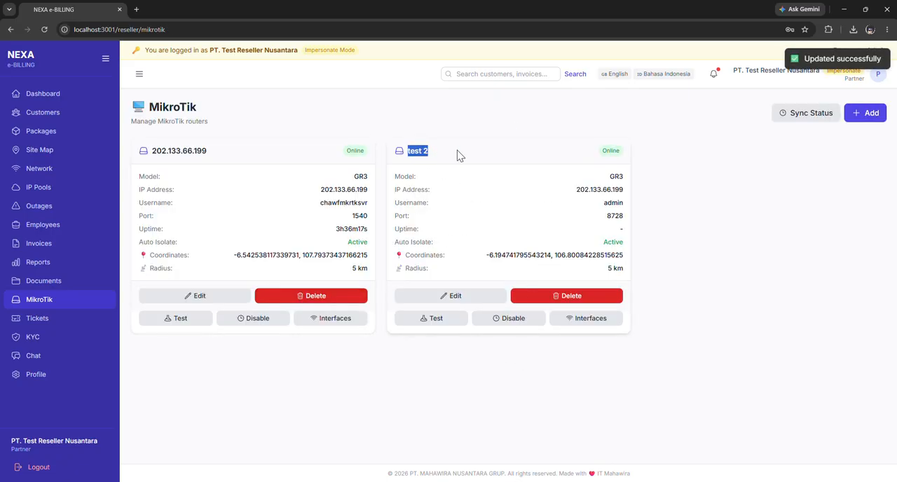
Test the connection of the test 2 router and of the 202.133.66.199 router.
{"action": "left_click", "coordinate": [419, 319]}
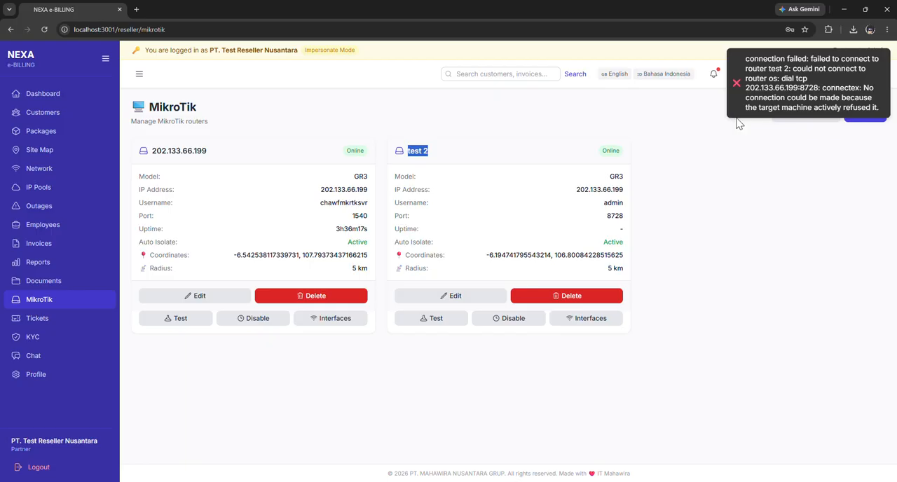
{"action": "left_click", "coordinate": [179, 327]}
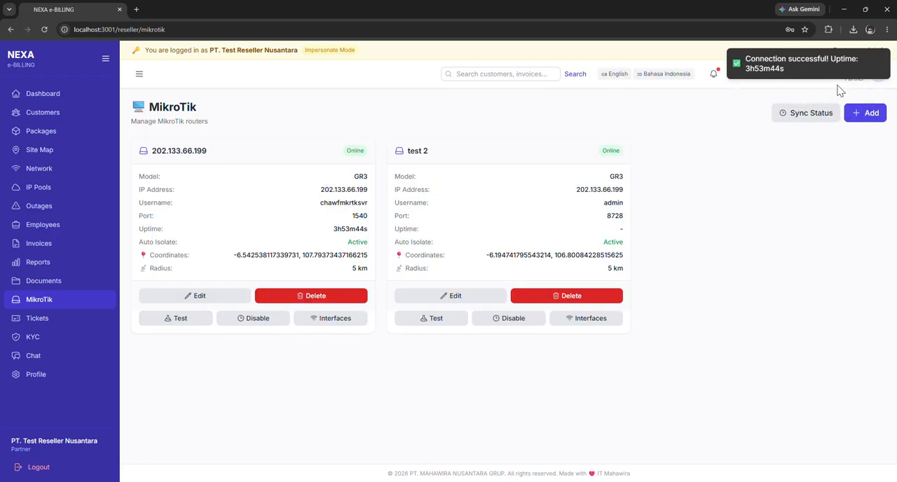
{"action": "left_click", "coordinate": [193, 319]}
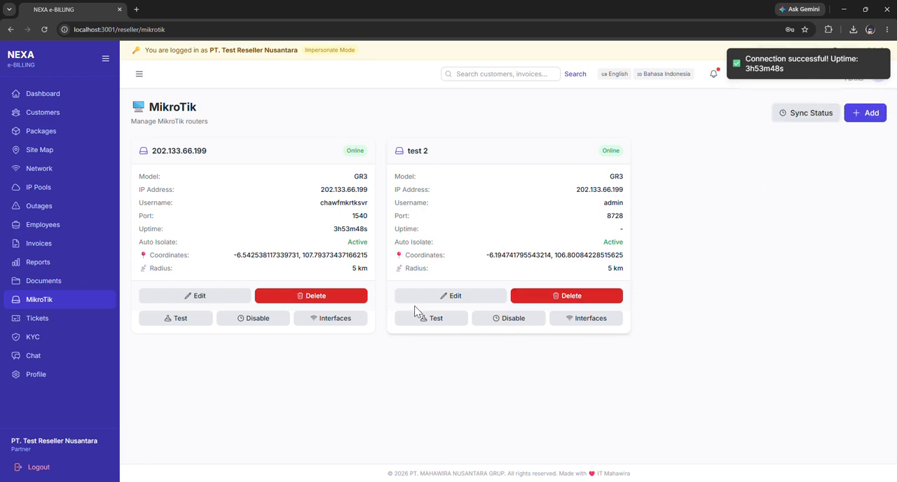
Disable auto isolate on the 202.133.66.199 router and enable it again.
{"action": "left_click", "coordinate": [256, 320]}
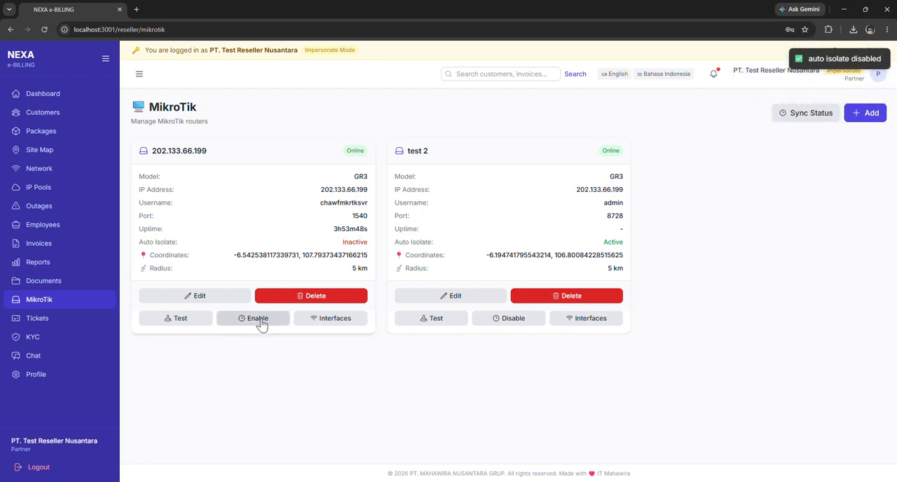
{"action": "left_click", "coordinate": [259, 321]}
Open the interfaces list of the 202.133.66.199 router, review its columns from interface name to last down, and return to the routers.
{"action": "left_click", "coordinate": [354, 317]}
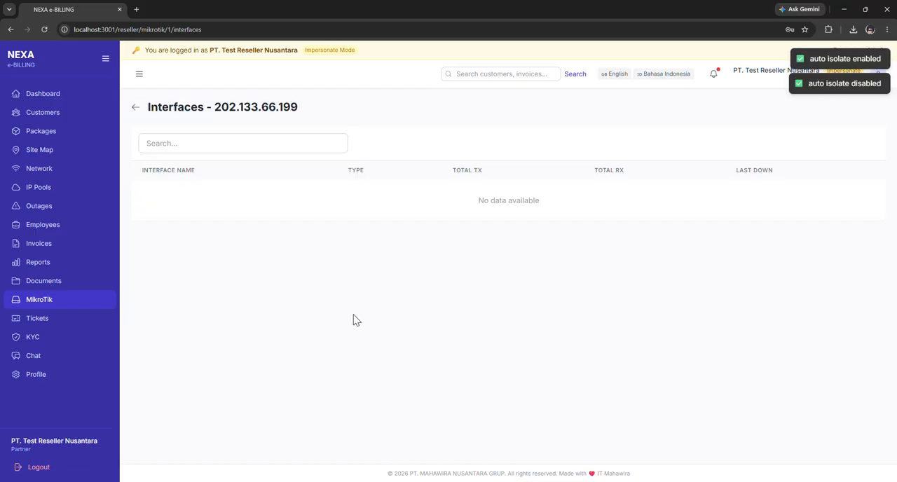
{"action": "left_click_drag", "start_coordinate": [148, 111], "coordinate": [329, 144]}
{"action": "left_click", "coordinate": [260, 173]}
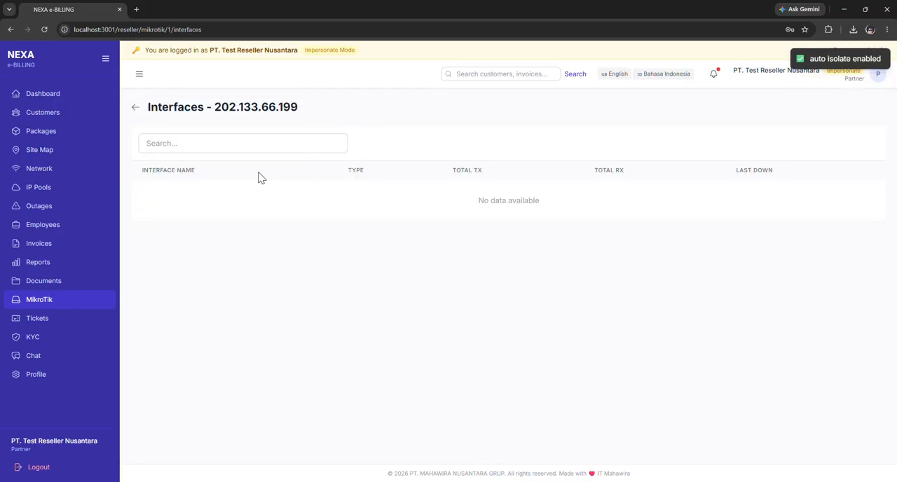
{"action": "left_click_drag", "start_coordinate": [138, 179], "coordinate": [233, 182]}
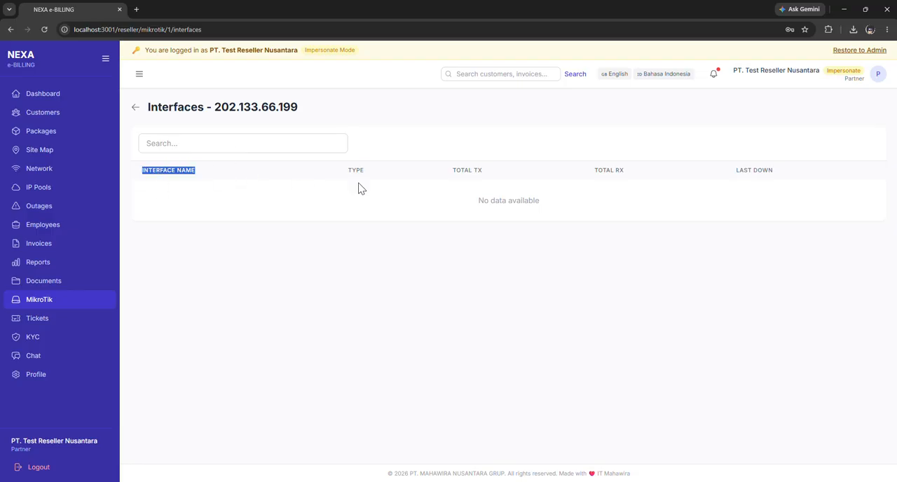
{"action": "left_click_drag", "start_coordinate": [449, 180], "coordinate": [494, 178]}
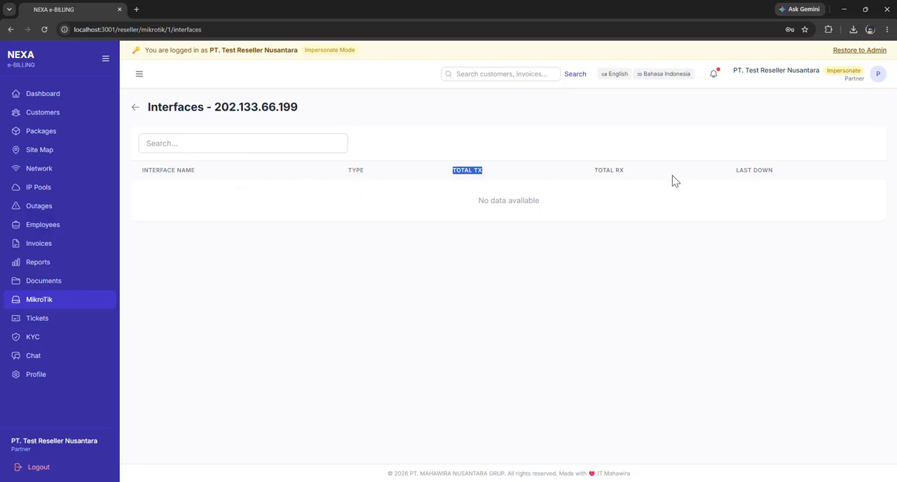
{"action": "left_click_drag", "start_coordinate": [593, 175], "coordinate": [863, 178]}
{"action": "left_click", "coordinate": [218, 119]}
{"action": "left_click", "coordinate": [137, 106]}
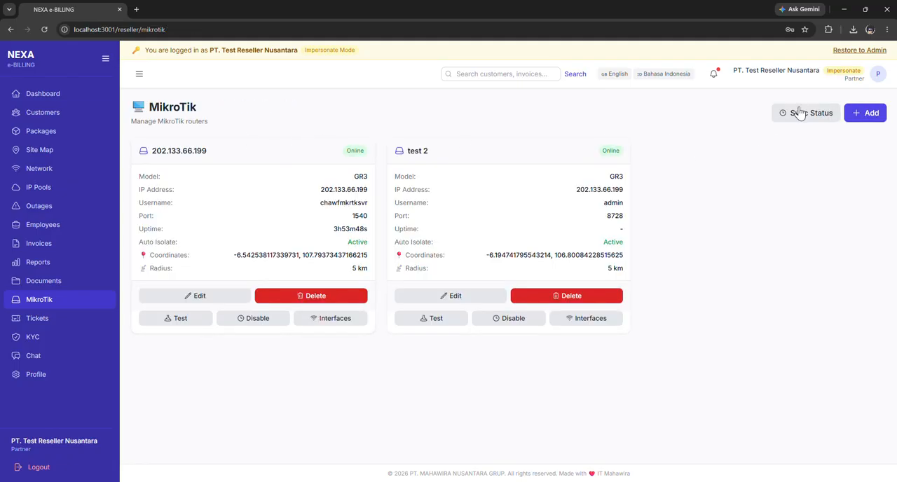
Open the support tickets page and review its code, title, category, priority, status and assignee columns.
{"action": "left_click", "coordinate": [70, 321]}
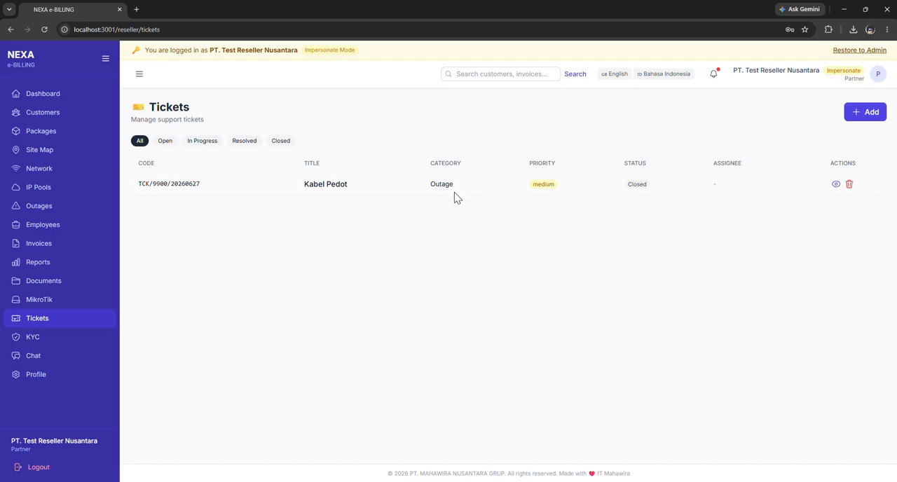
{"action": "double_click", "coordinate": [146, 164]}
{"action": "double_click", "coordinate": [309, 166]}
{"action": "left_click_drag", "start_coordinate": [434, 163], "coordinate": [566, 170]}
{"action": "left_click", "coordinate": [637, 165]}
{"action": "left_click_drag", "start_coordinate": [626, 163], "coordinate": [662, 165]}
{"action": "left_click", "coordinate": [703, 161]}
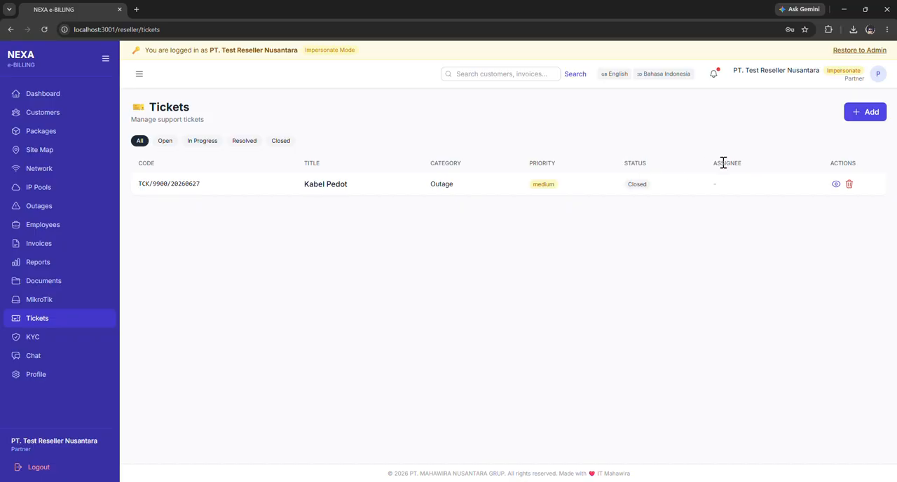
Review the Kabel Pedot ticket's details and update history, return to the ticket list, and call up then cancel its deletion.
{"action": "left_click", "coordinate": [835, 185]}
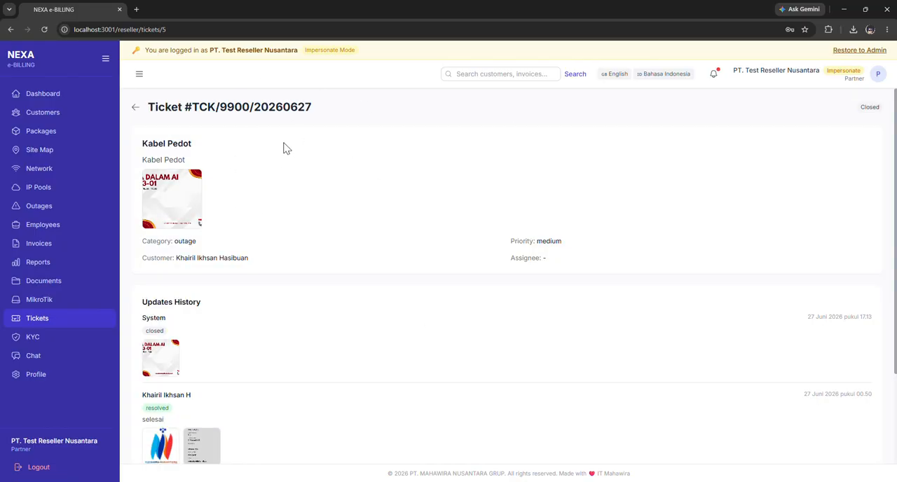
{"action": "scroll", "coordinate": [302, 187], "scroll_direction": "down", "scroll_amount": 2}
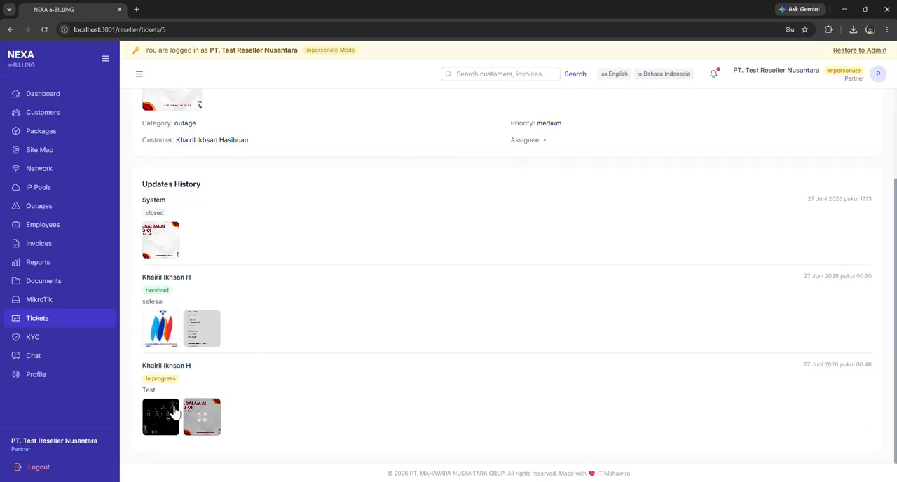
{"action": "scroll", "coordinate": [400, 262], "scroll_direction": "up", "scroll_amount": 3}
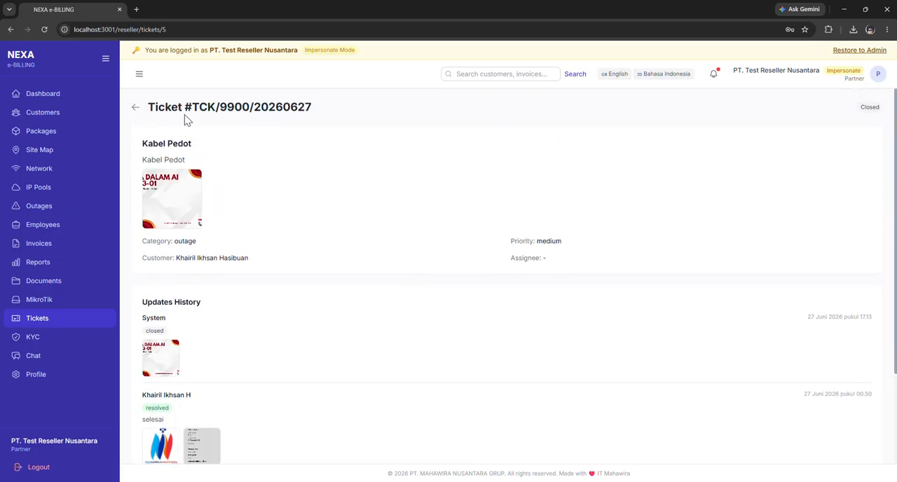
{"action": "left_click", "coordinate": [136, 107]}
{"action": "left_click", "coordinate": [849, 184]}
{"action": "left_click", "coordinate": [527, 89]}
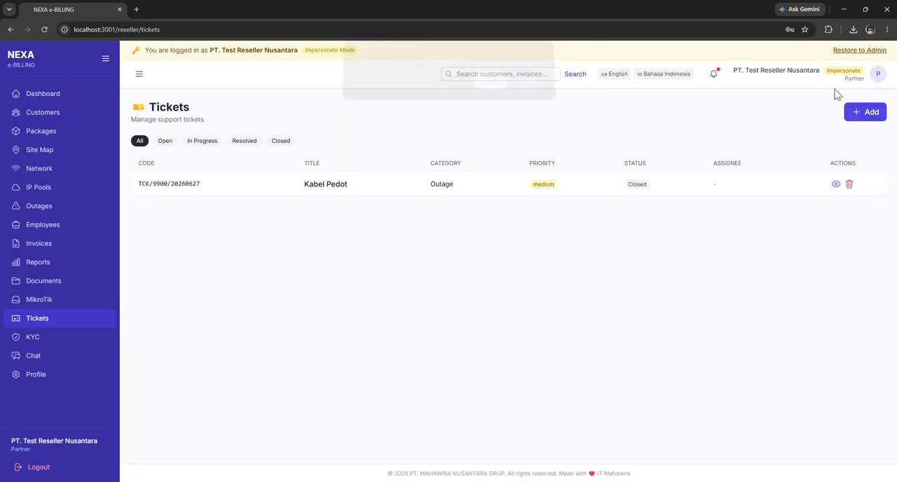
Start a new ticket with the customer's name as title, "ticket" as description and the Installation category.
{"action": "left_click", "coordinate": [862, 119]}
{"action": "left_click", "coordinate": [316, 160]}
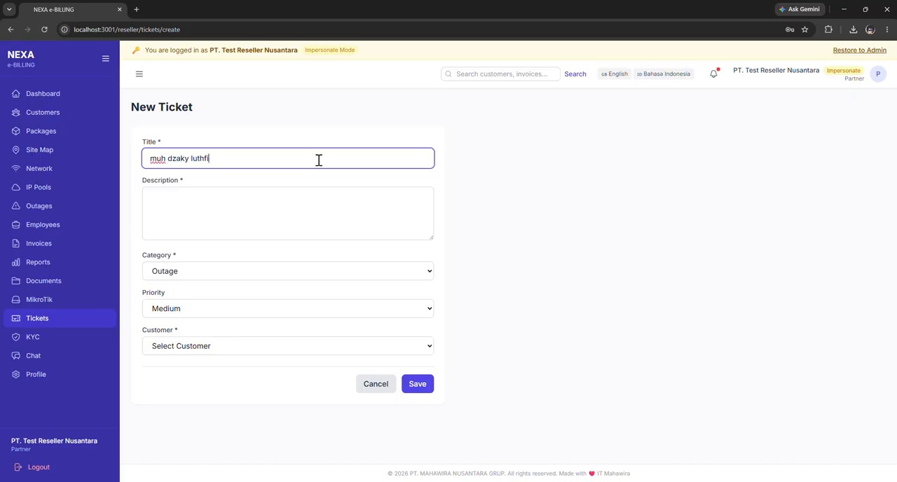
{"action": "left_click", "coordinate": [295, 206]}
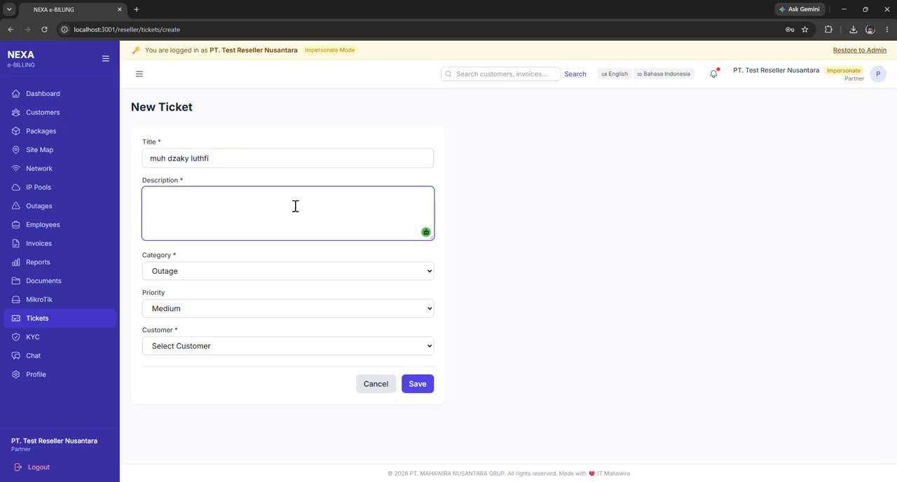
{"action": "left_click", "coordinate": [291, 272]}
{"action": "left_click", "coordinate": [242, 301]}
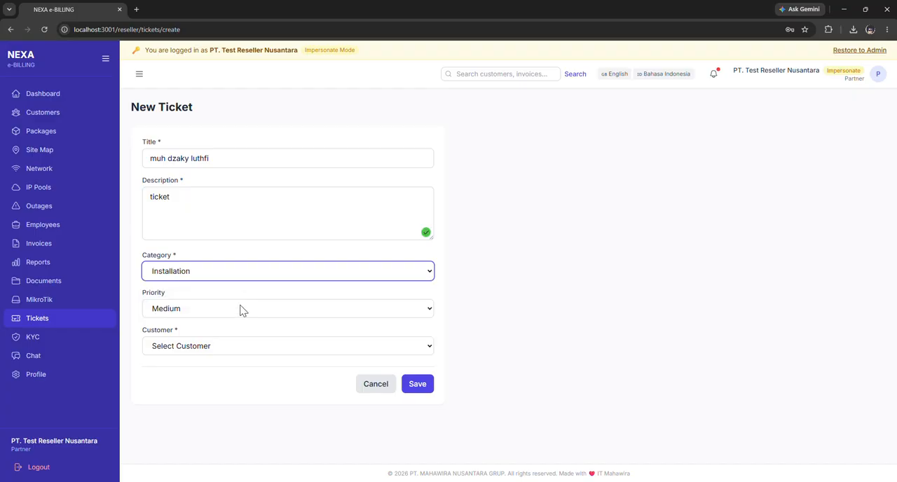
Keep the priority at Medium, select the mavi002 customer for the ticket, and save it.
{"action": "left_click", "coordinate": [241, 310]}
{"action": "key", "text": "Escape"}
{"action": "left_click", "coordinate": [238, 346]}
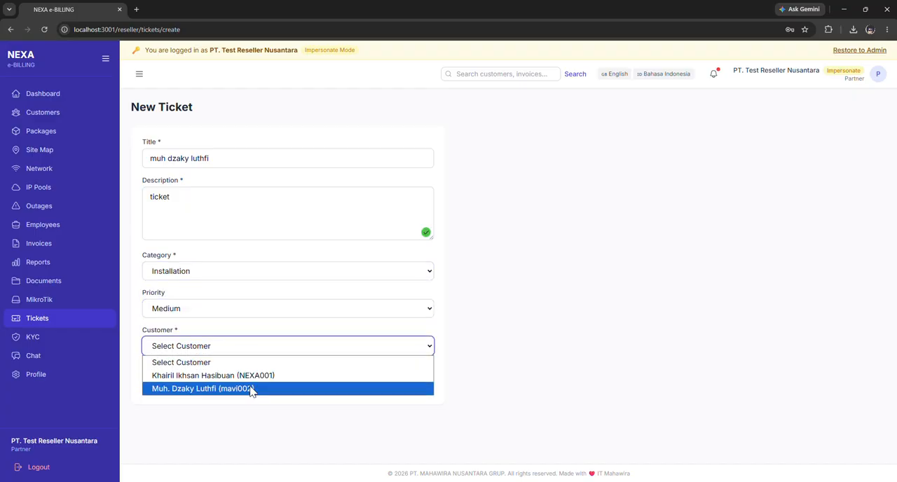
{"action": "left_click", "coordinate": [250, 389]}
{"action": "left_click", "coordinate": [415, 385]}
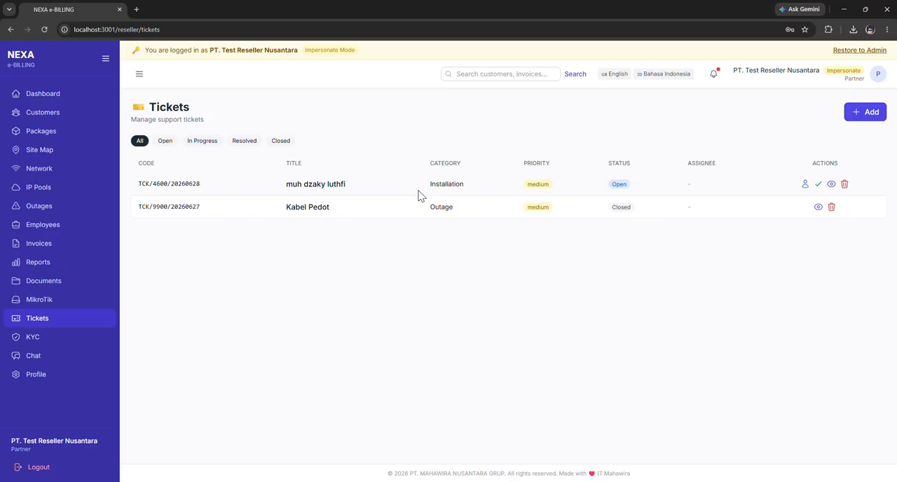
Look at the technician choices for assigning the new installation ticket, and cancel the assignment.
{"action": "left_click", "coordinate": [805, 184]}
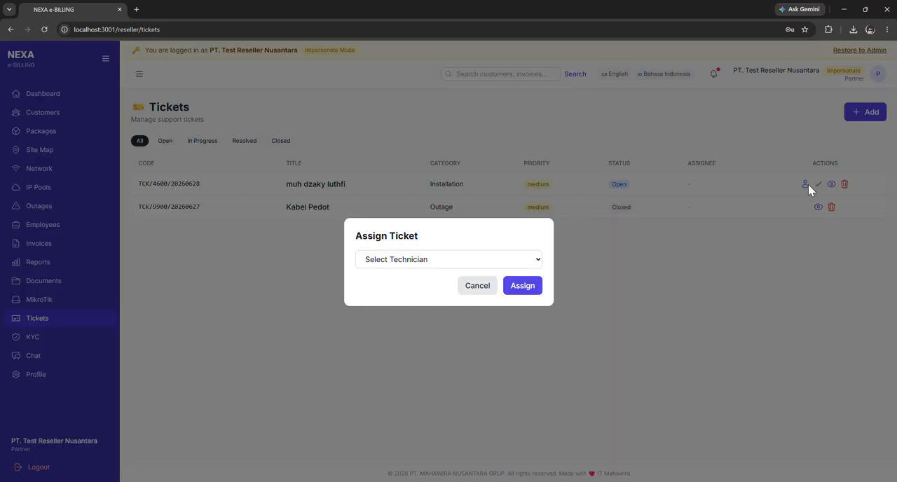
{"action": "left_click", "coordinate": [473, 259]}
{"action": "key", "text": "Escape"}
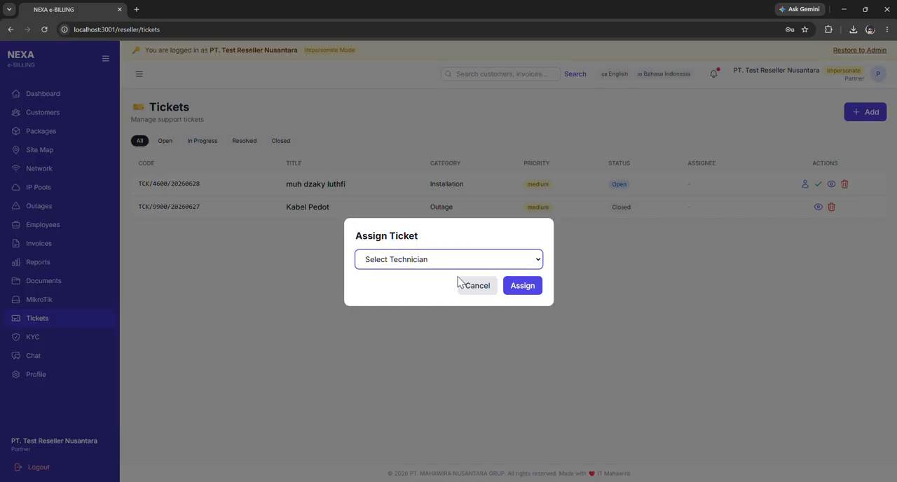
{"action": "left_click", "coordinate": [477, 287]}
Open the new installation ticket and update its progress status to In Progress.
{"action": "left_click", "coordinate": [831, 185]}
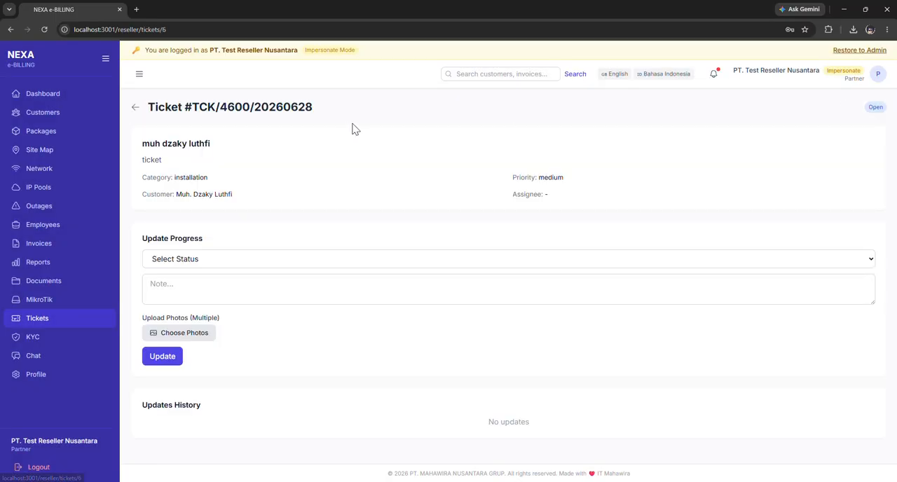
{"action": "left_click", "coordinate": [216, 265]}
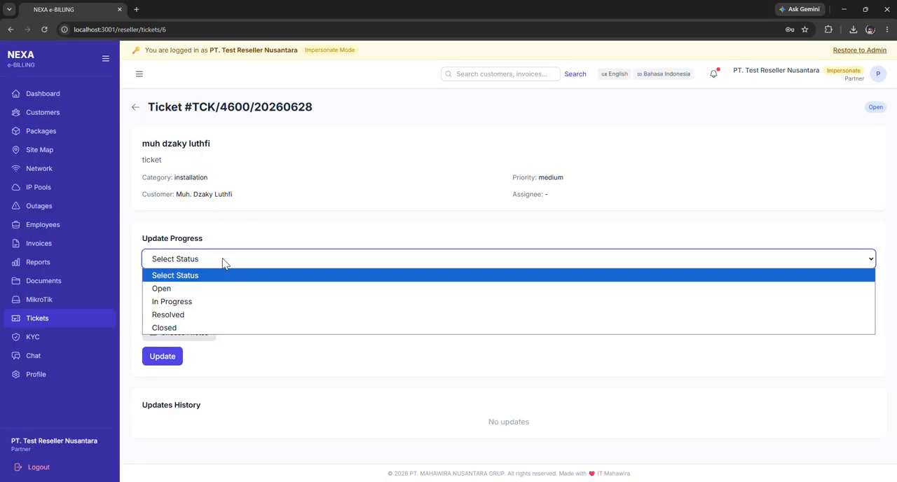
{"action": "left_click", "coordinate": [221, 265]}
{"action": "left_click", "coordinate": [166, 364]}
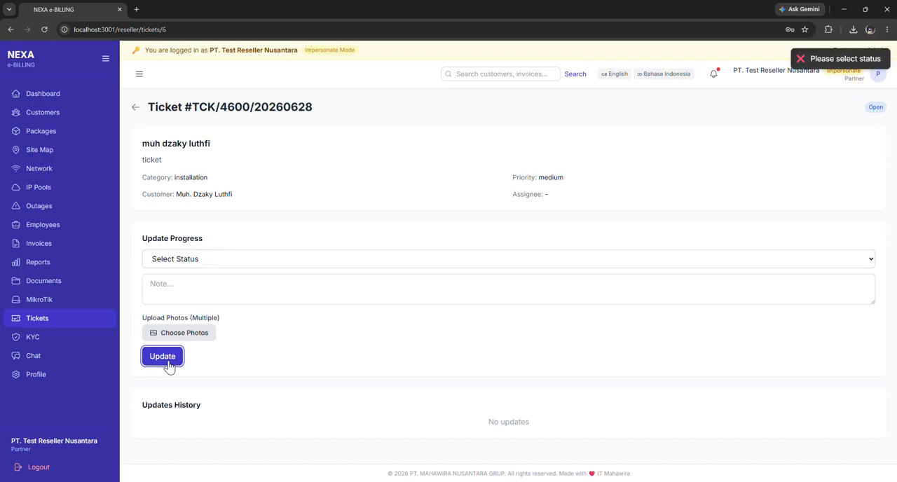
{"action": "left_click", "coordinate": [181, 261]}
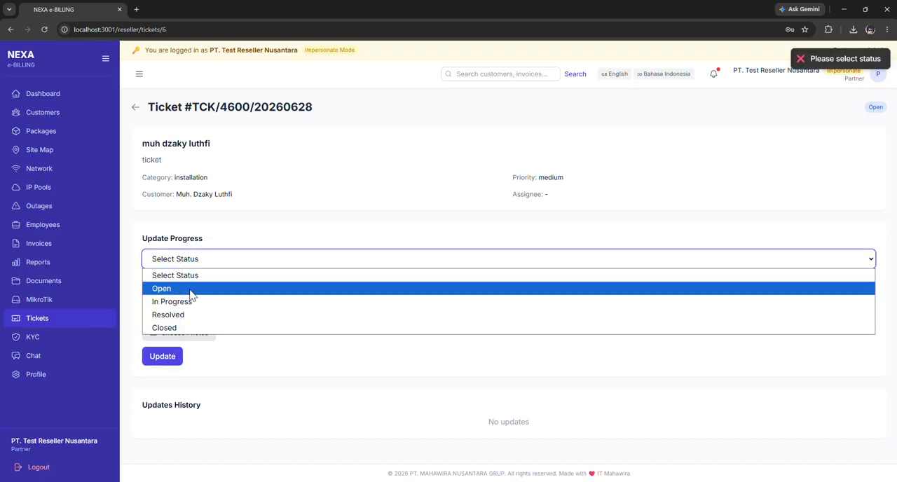
{"action": "left_click", "coordinate": [191, 290]}
{"action": "left_click", "coordinate": [199, 265]}
{"action": "left_click", "coordinate": [193, 301]}
{"action": "left_click", "coordinate": [175, 359]}
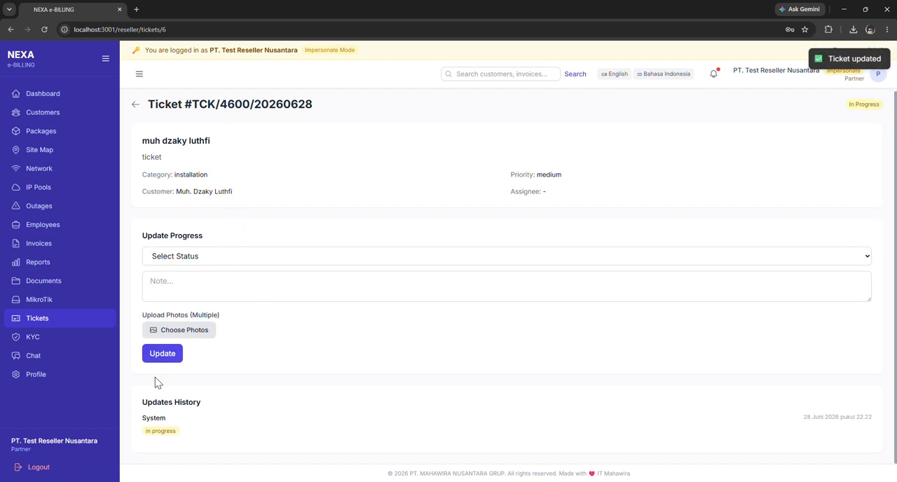
Attach the photo anakmbg.png to the ticket's progress update and try to submit it without a status.
{"action": "left_click", "coordinate": [176, 331]}
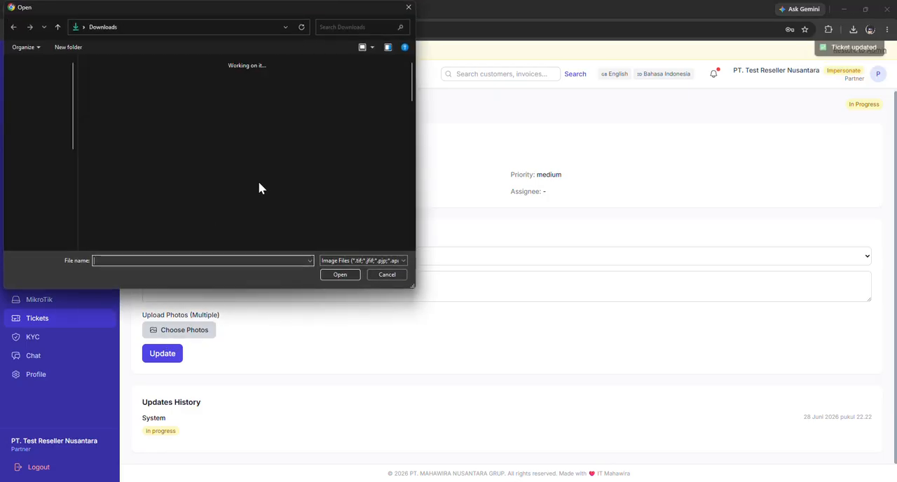
{"action": "scroll", "coordinate": [224, 185], "scroll_direction": "down", "scroll_amount": 2}
{"action": "left_click", "coordinate": [235, 191]}
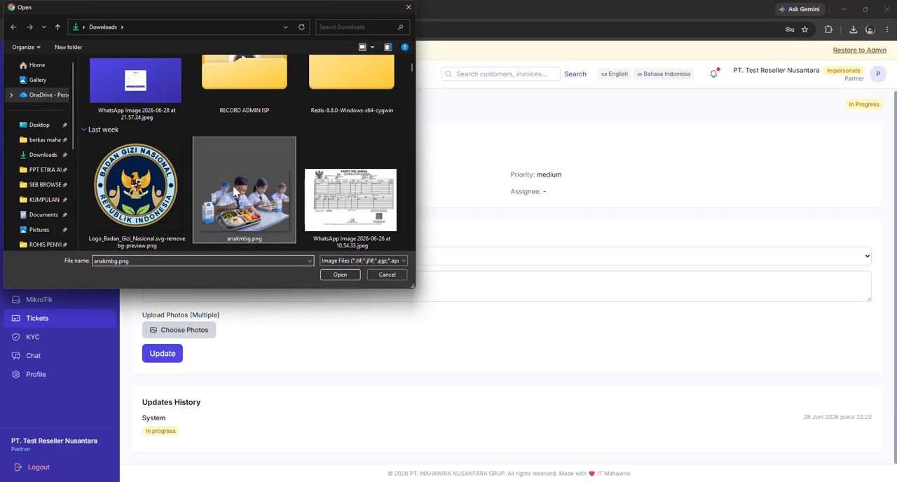
{"action": "left_click", "coordinate": [338, 275]}
{"action": "scroll", "coordinate": [298, 294], "scroll_direction": "down", "scroll_amount": 1}
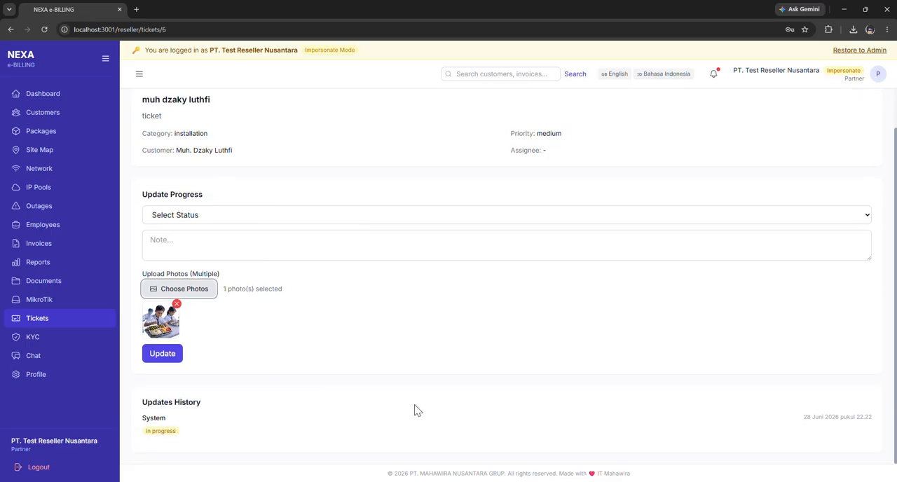
{"action": "scroll", "coordinate": [681, 276], "scroll_direction": "up", "scroll_amount": 1}
{"action": "left_click", "coordinate": [175, 398]}
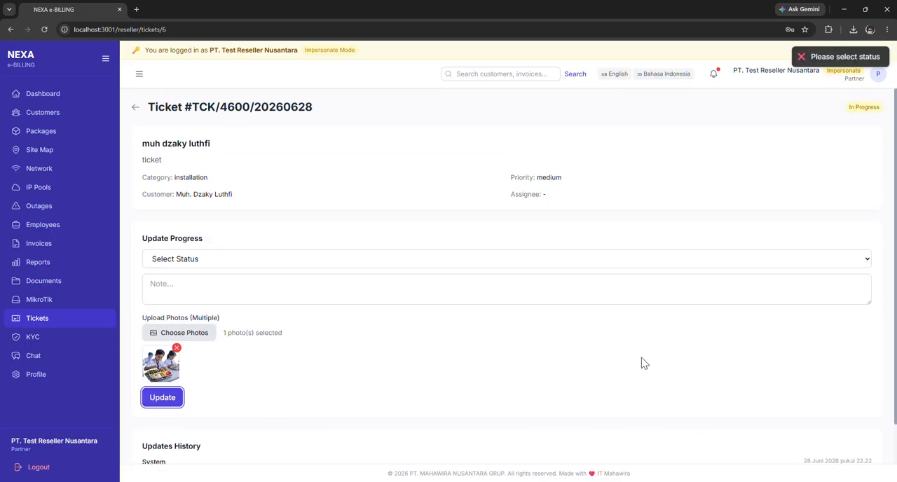
Set the update's status to In Progress with the note "progres", submit it, and reopen the installation ticket to check it.
{"action": "left_click", "coordinate": [206, 265]}
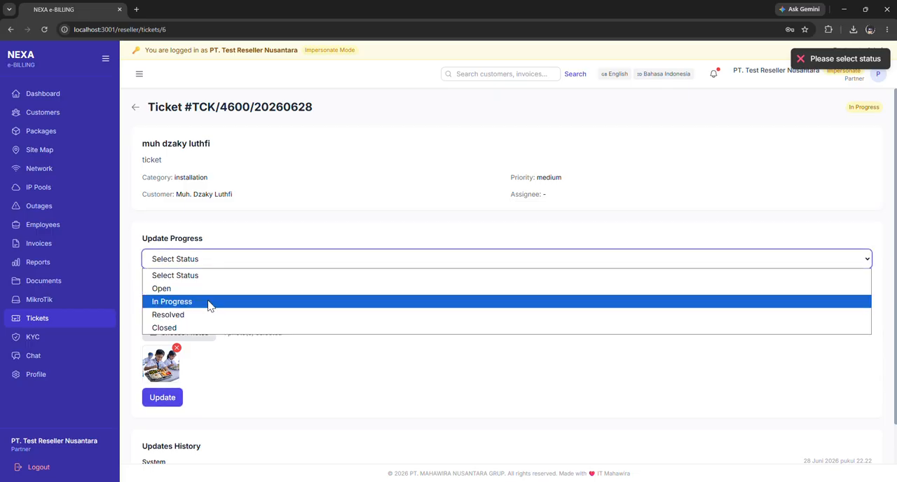
{"action": "left_click", "coordinate": [207, 303]}
{"action": "left_click", "coordinate": [193, 282]}
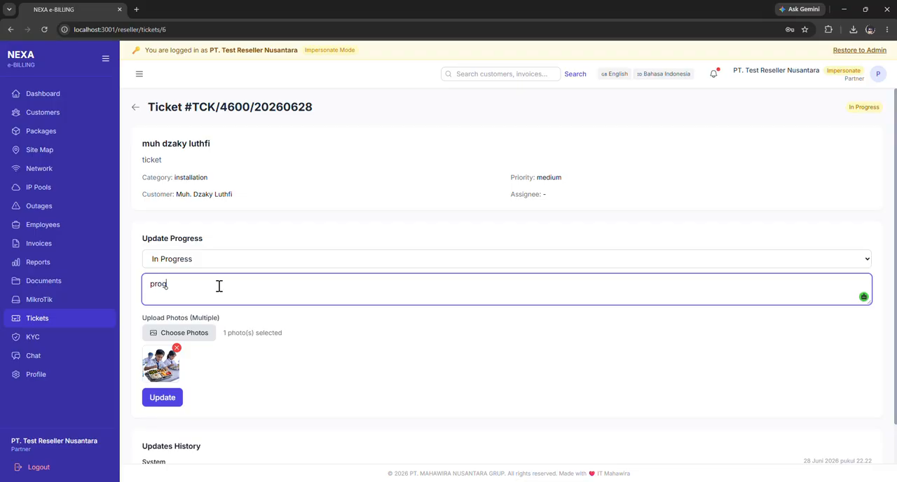
{"action": "scroll", "coordinate": [213, 275], "scroll_direction": "down", "scroll_amount": 1}
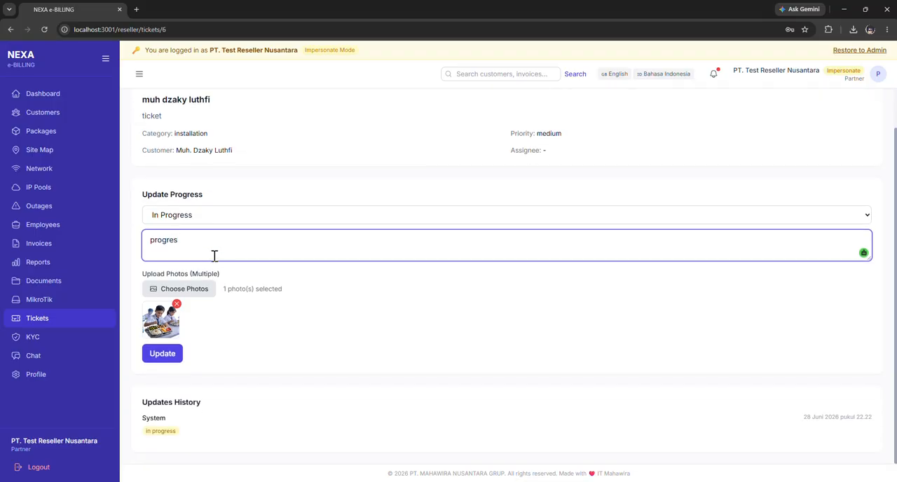
{"action": "left_click", "coordinate": [162, 355]}
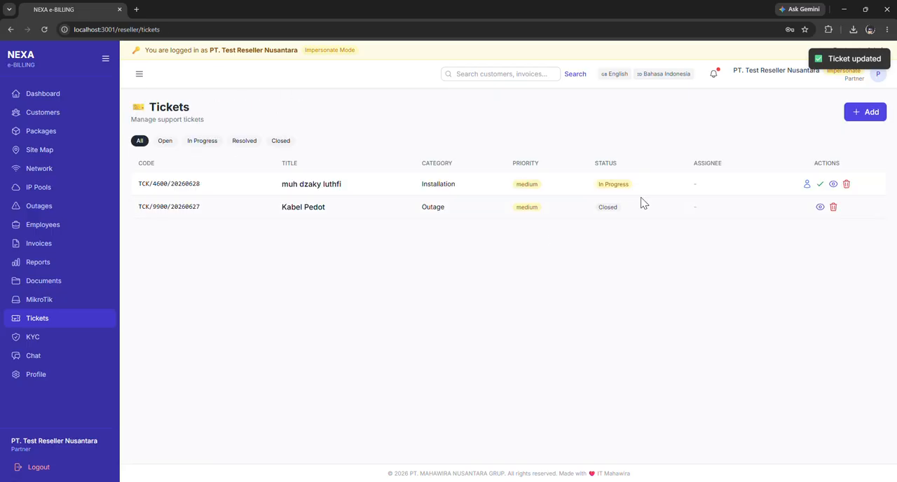
{"action": "left_click", "coordinate": [834, 185]}
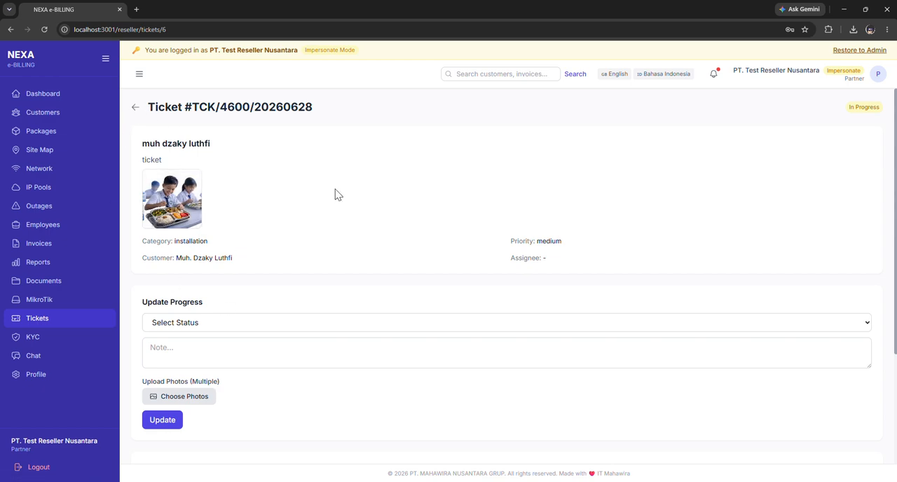
Look at the status choices for the installation ticket's progress update, return to the ticket list, and cancel deleting that ticket.
{"action": "left_click", "coordinate": [199, 324]}
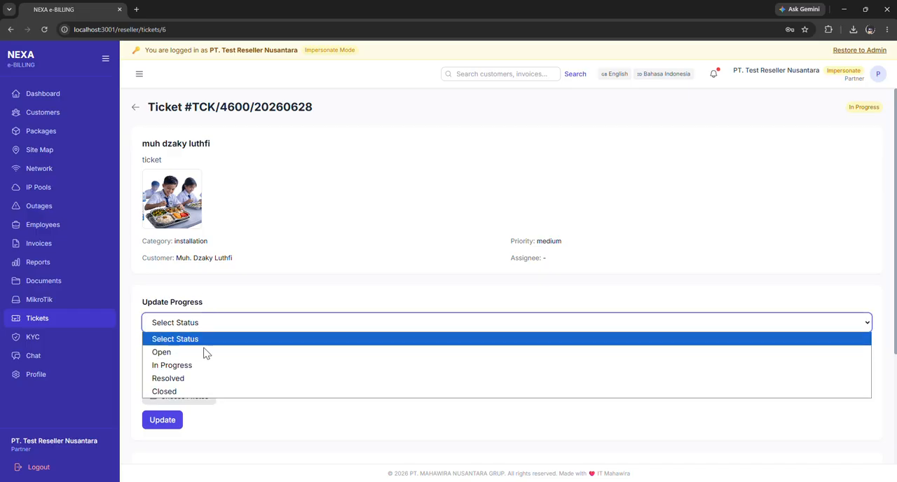
{"action": "left_click", "coordinate": [267, 272]}
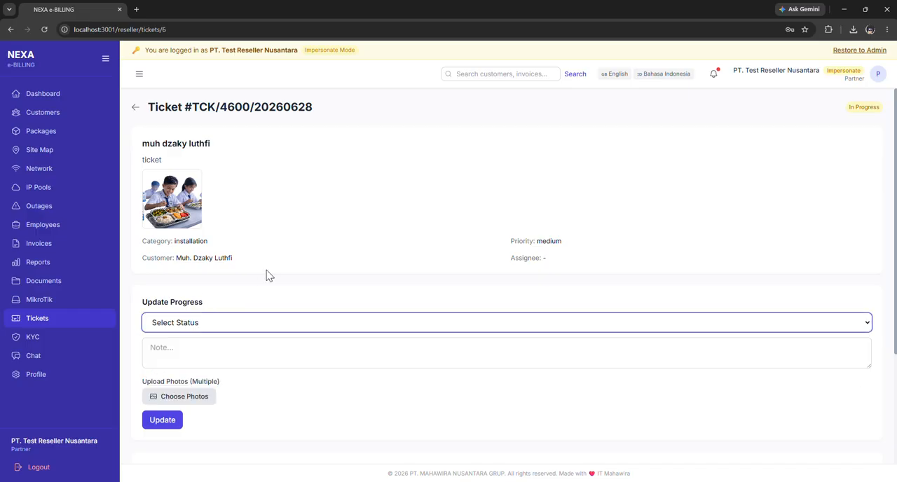
{"action": "left_click", "coordinate": [137, 106]}
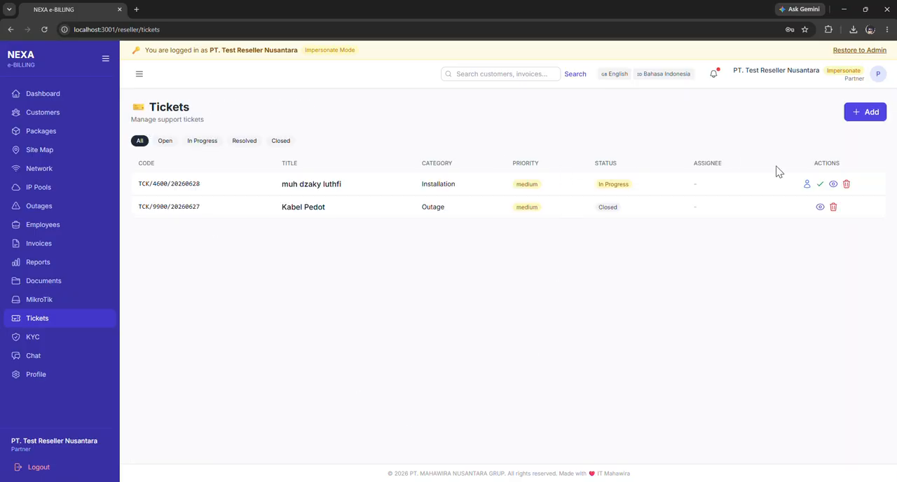
{"action": "left_click", "coordinate": [845, 185]}
{"action": "left_click", "coordinate": [527, 87]}
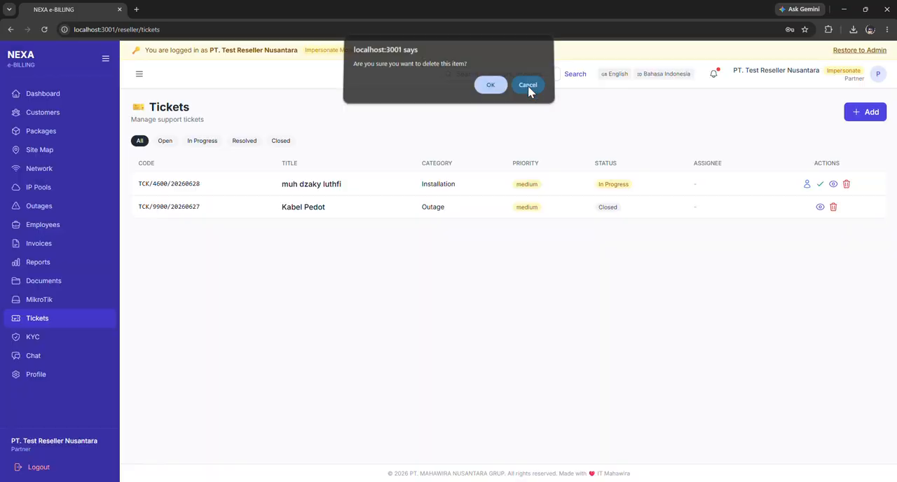
Open the KYC verification list and try the Pending, Verified and Rejected filters, ending on All.
{"action": "left_click", "coordinate": [53, 341]}
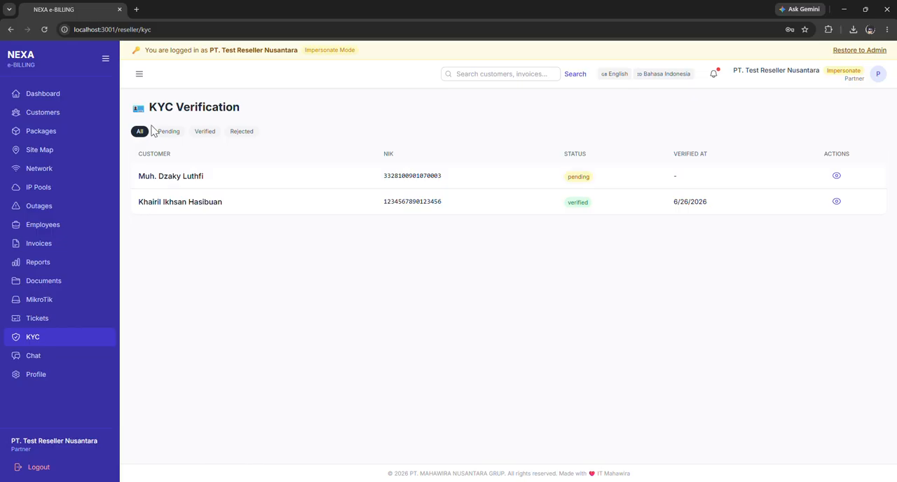
{"action": "left_click", "coordinate": [171, 135]}
{"action": "left_click", "coordinate": [206, 135]}
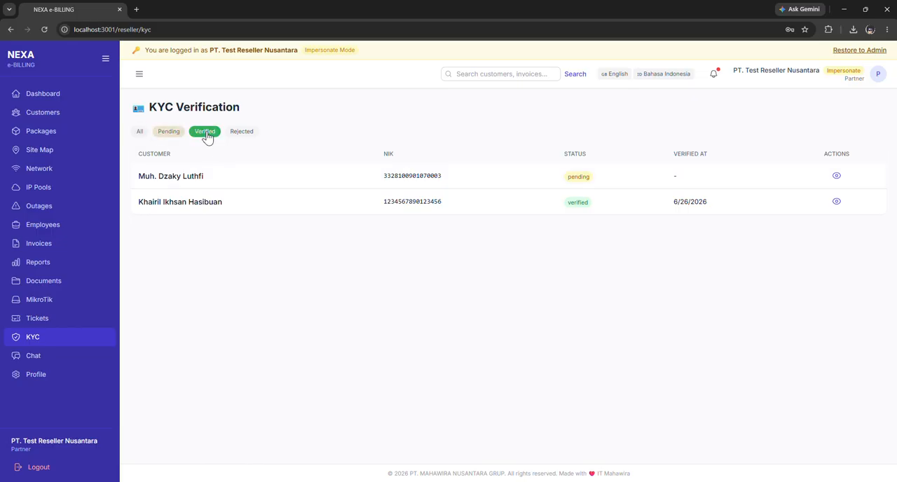
{"action": "left_click", "coordinate": [241, 131]}
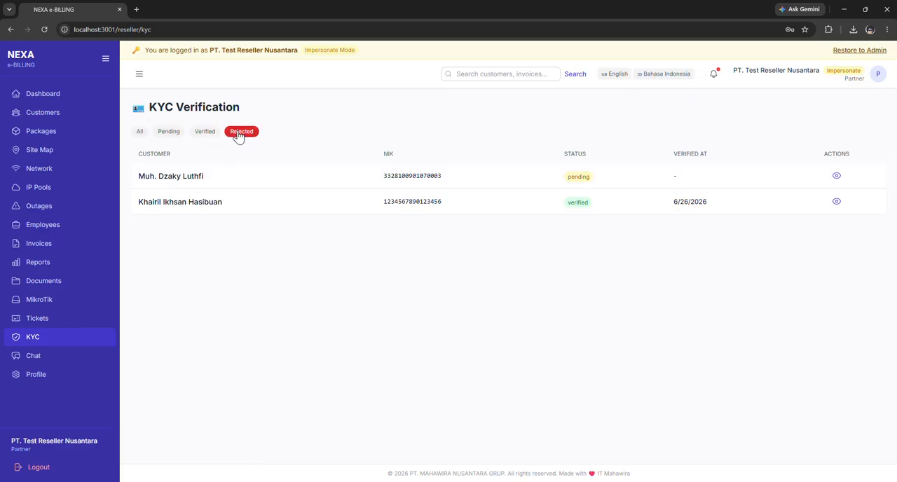
{"action": "left_click", "coordinate": [141, 132]}
View the KYC details and photos of the already verified customer, and close them.
{"action": "left_click", "coordinate": [836, 202]}
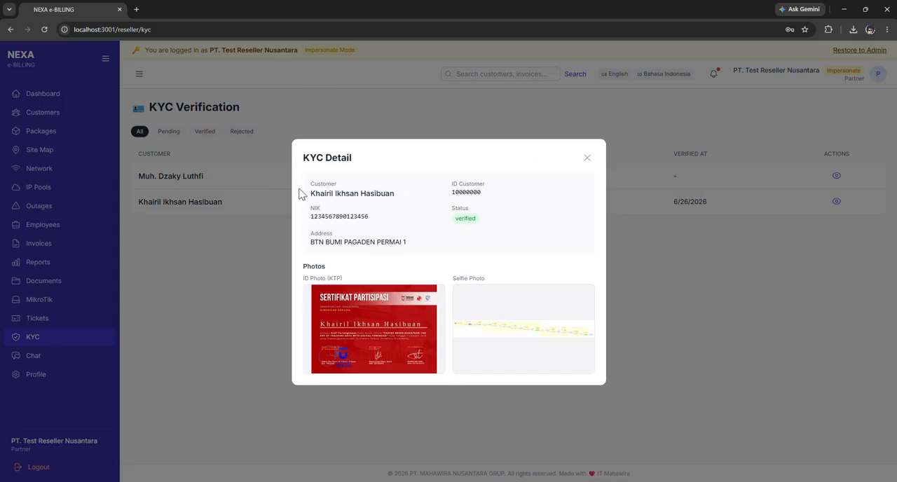
{"action": "left_click_drag", "start_coordinate": [312, 193], "coordinate": [452, 203]}
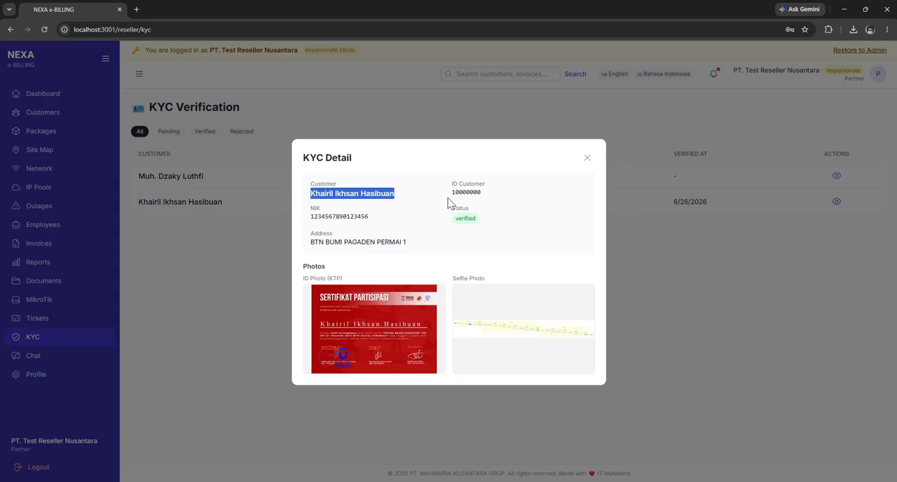
{"action": "left_click", "coordinate": [426, 197]}
{"action": "left_click", "coordinate": [587, 158]}
Open the pending customer's KYC details and examine the photos and the rejection reason field, leaving the reason empty.
{"action": "left_click", "coordinate": [835, 176]}
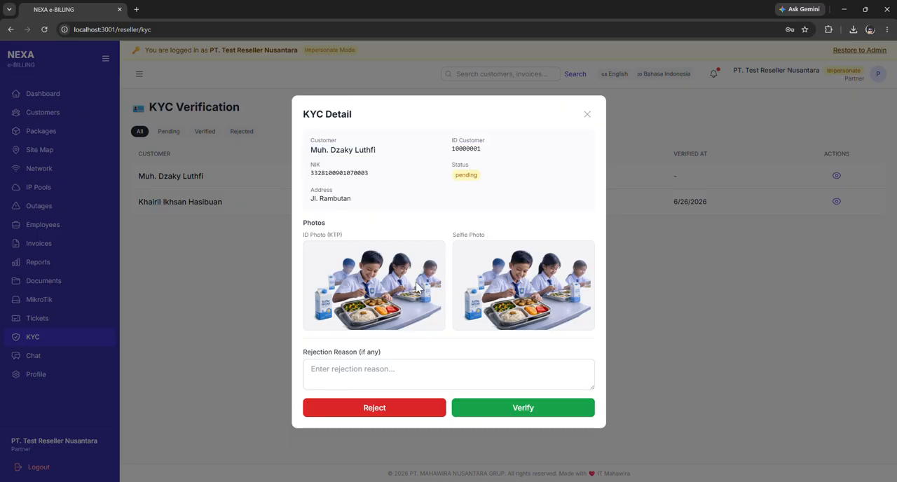
{"action": "left_click", "coordinate": [372, 372]}
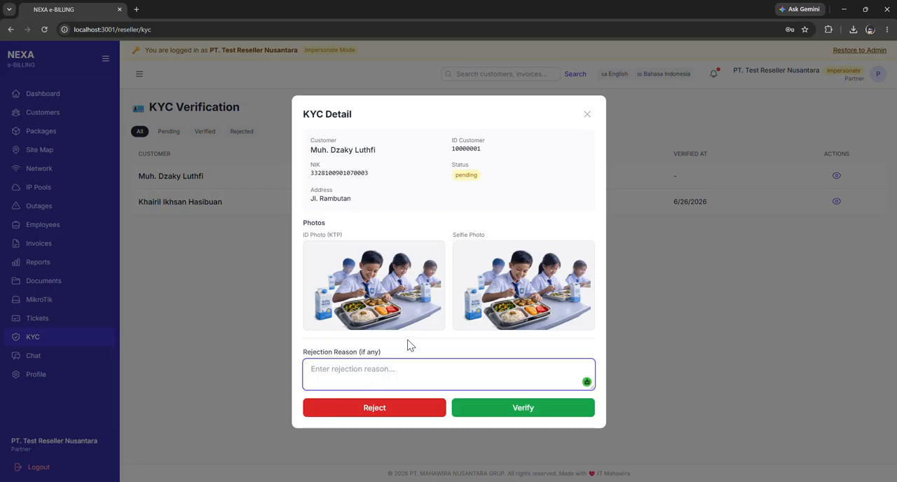
{"action": "left_click", "coordinate": [408, 342]}
{"action": "left_click", "coordinate": [393, 375]}
{"action": "left_click", "coordinate": [429, 350]}
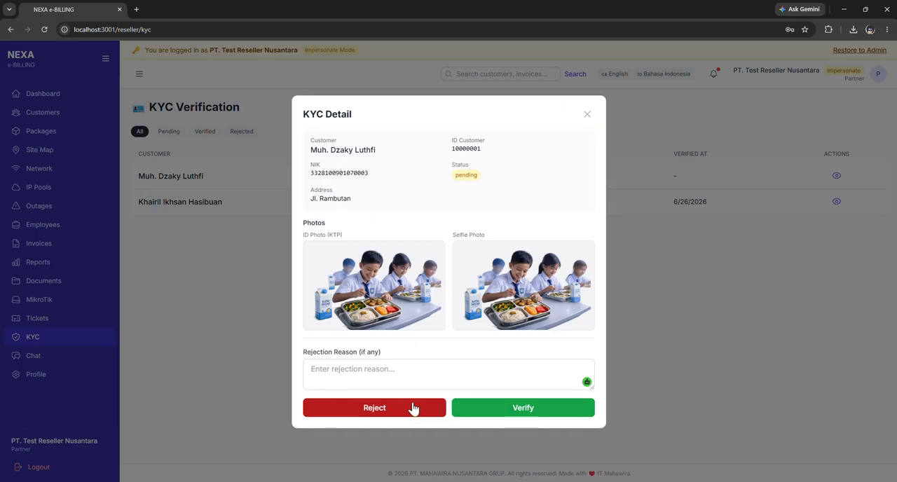
{"action": "left_click", "coordinate": [427, 366]}
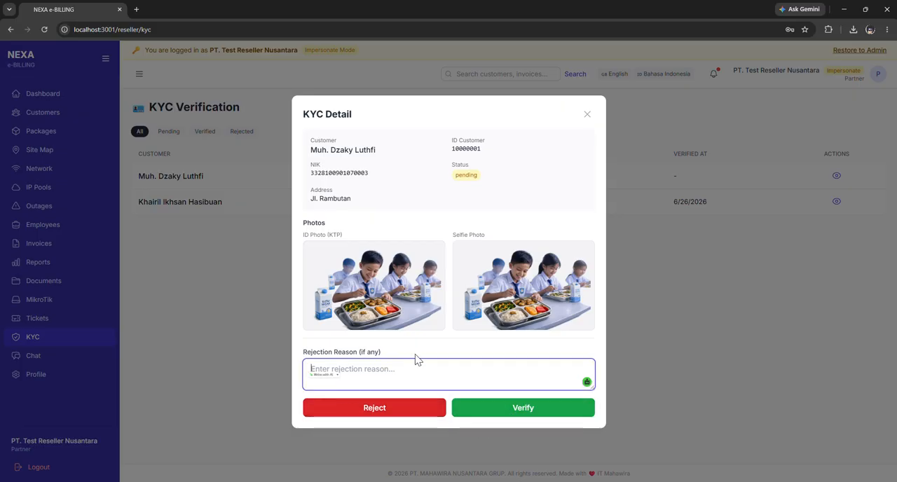
{"action": "left_click", "coordinate": [397, 358]}
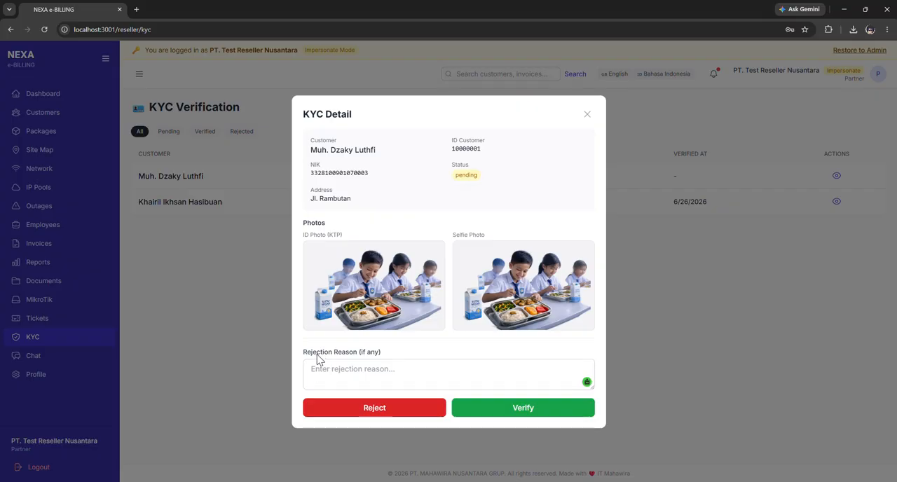
Verify the pending customer's KYC submission, confirm it, and check the customer's KYC details again.
{"action": "left_click", "coordinate": [536, 412]}
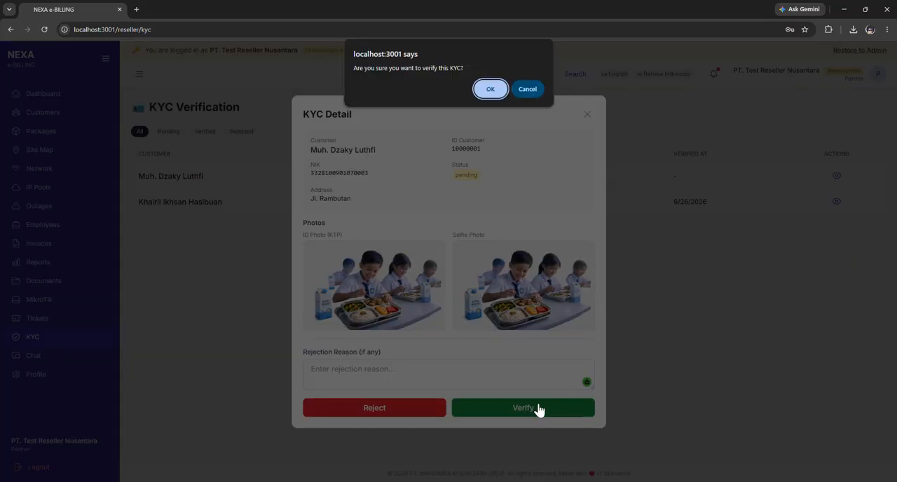
{"action": "left_click", "coordinate": [491, 89]}
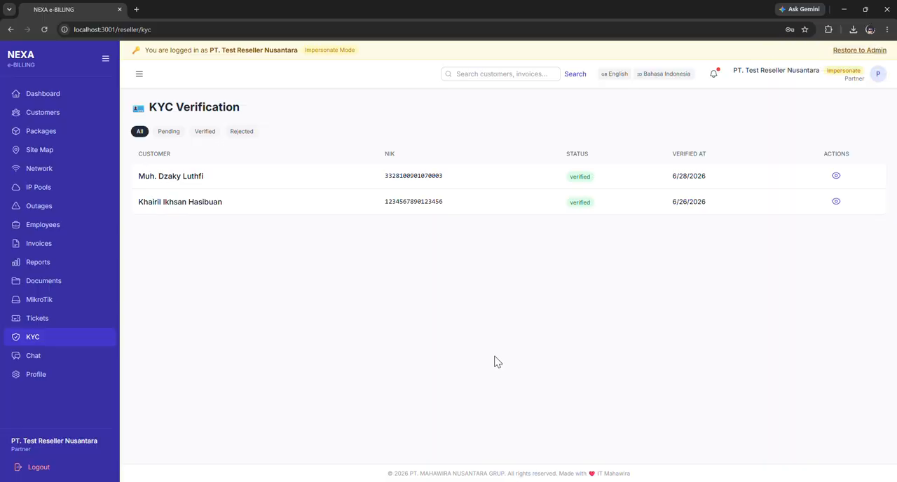
{"action": "left_click", "coordinate": [836, 176]}
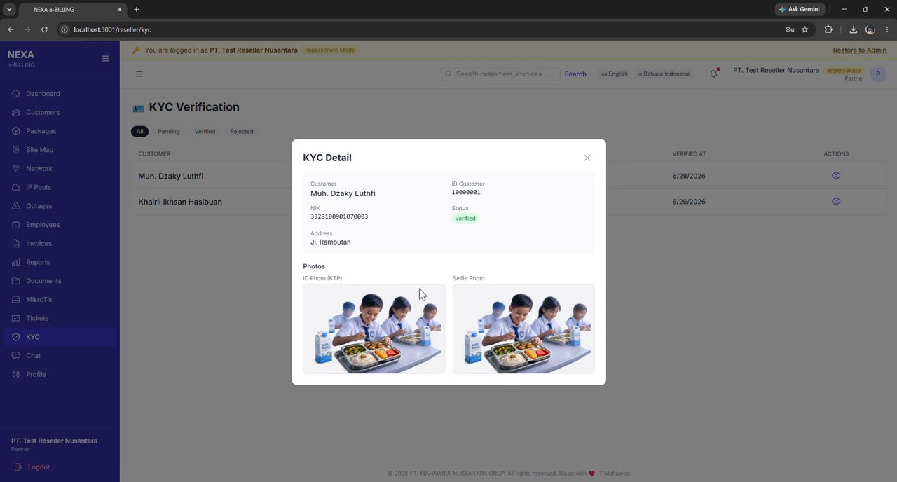
{"action": "left_click", "coordinate": [587, 158]}
Open the chat section and look over the Chat Rooms page.
{"action": "left_click", "coordinate": [105, 355]}
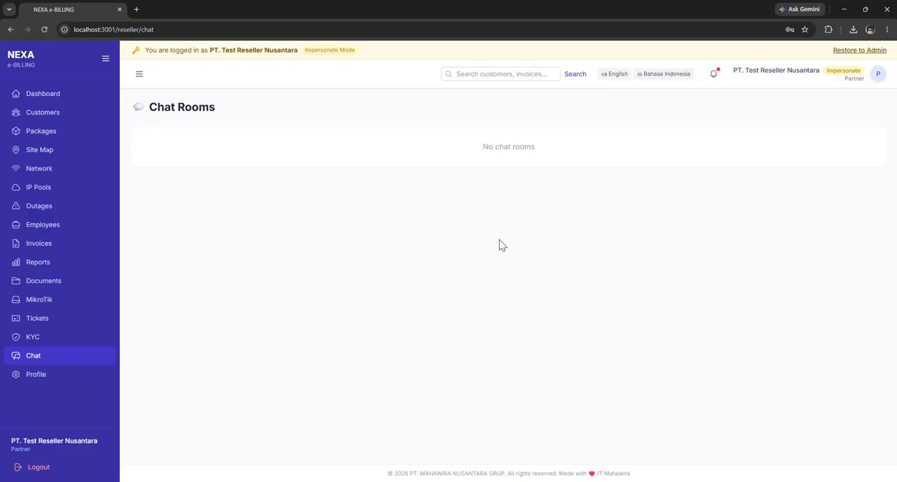
{"action": "left_click_drag", "start_coordinate": [138, 106], "coordinate": [246, 110]}
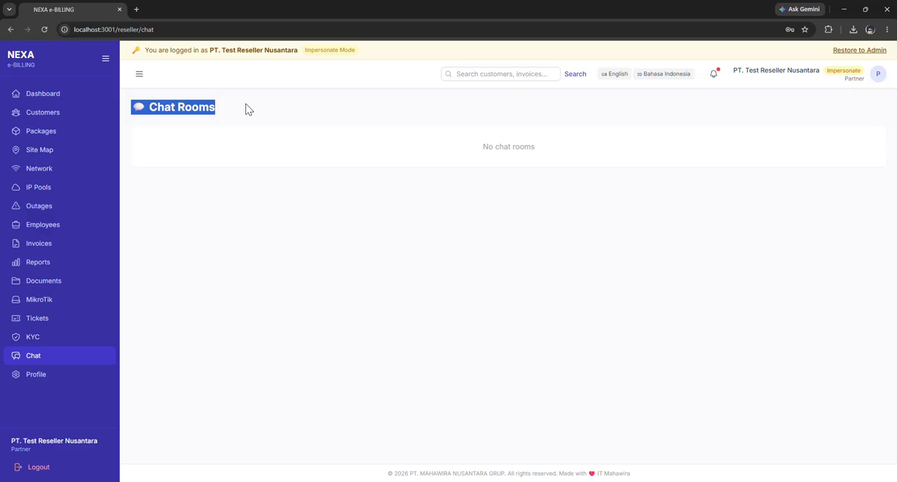
{"action": "left_click", "coordinate": [199, 127]}
{"action": "left_click_drag", "start_coordinate": [143, 106], "coordinate": [261, 109]}
{"action": "left_click", "coordinate": [249, 116]}
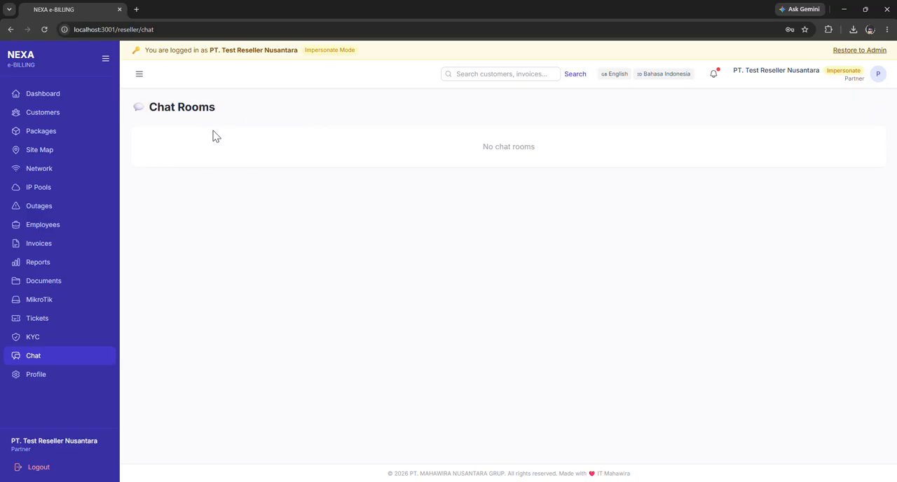
{"action": "left_click_drag", "start_coordinate": [153, 107], "coordinate": [235, 114]}
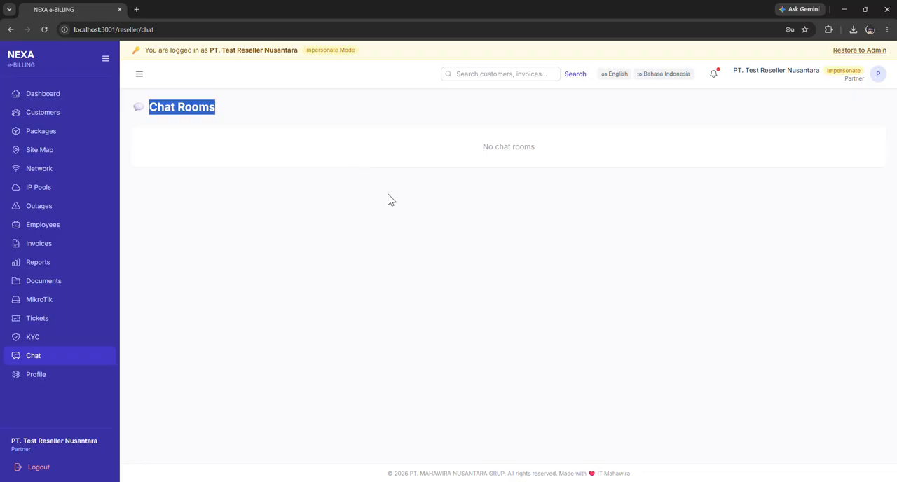
Open the reseller's profile page and look at the partner name and contract summary.
{"action": "left_click", "coordinate": [59, 376]}
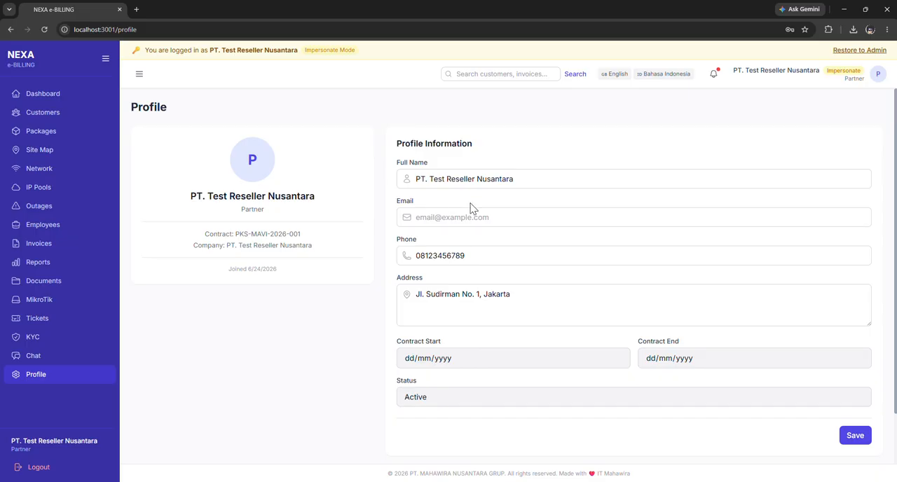
{"action": "left_click_drag", "start_coordinate": [191, 196], "coordinate": [345, 207]}
{"action": "left_click", "coordinate": [344, 208]}
Fill in the profile's e-mail and phone number from the browser's saved contact suggestion, without saving.
{"action": "left_click", "coordinate": [465, 178]}
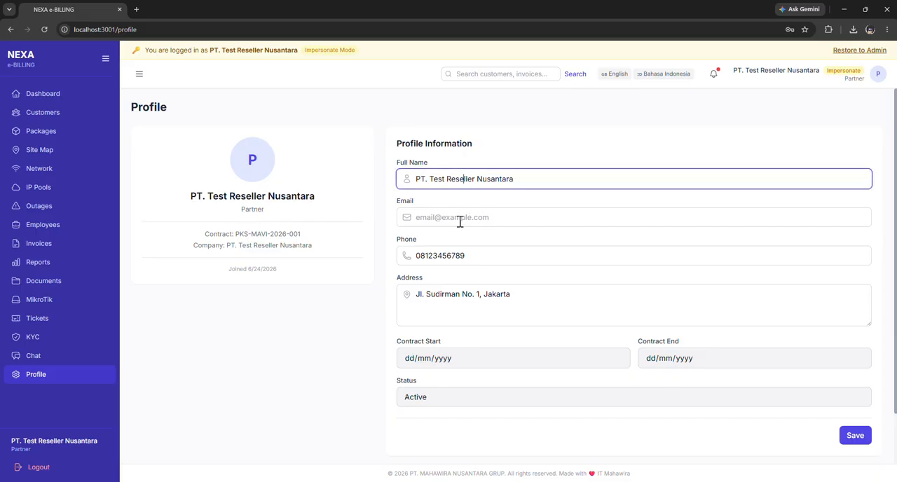
{"action": "left_click", "coordinate": [459, 222]}
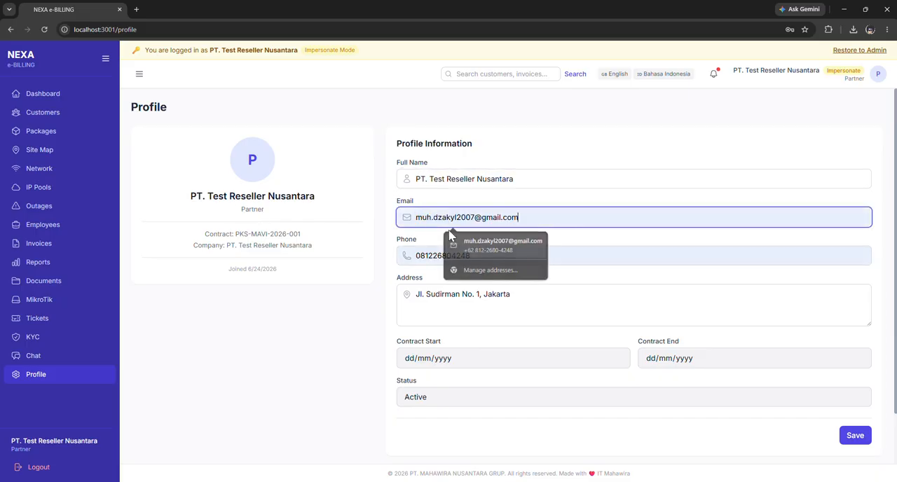
{"action": "left_click", "coordinate": [450, 238]}
{"action": "double_click", "coordinate": [440, 217]}
{"action": "left_click", "coordinate": [596, 241]}
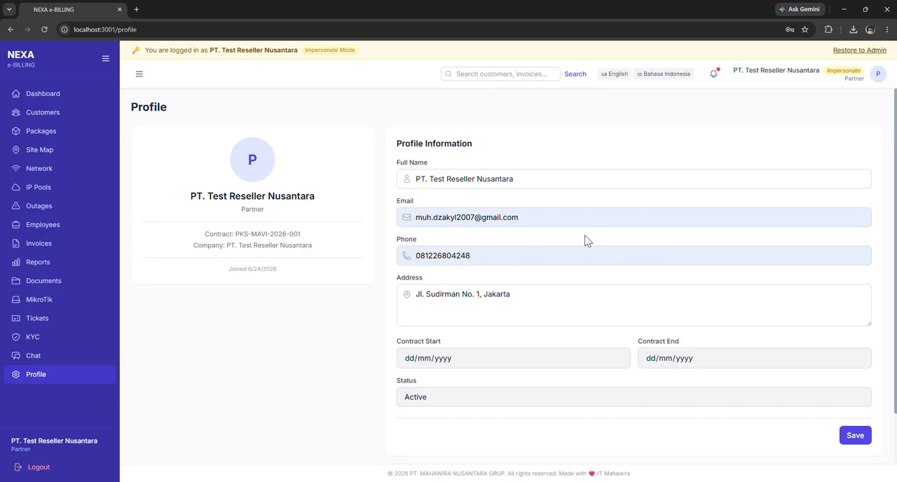
Expand the profile's Change Password form and look over its password fields and the profile information.
{"action": "scroll", "coordinate": [466, 310], "scroll_direction": "down", "scroll_amount": 2}
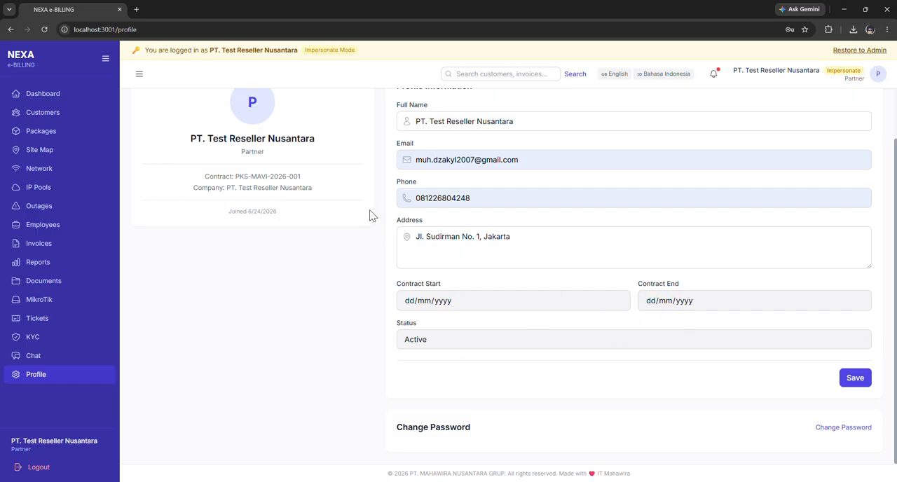
{"action": "left_click", "coordinate": [843, 428]}
{"action": "scroll", "coordinate": [505, 308], "scroll_direction": "down", "scroll_amount": 3}
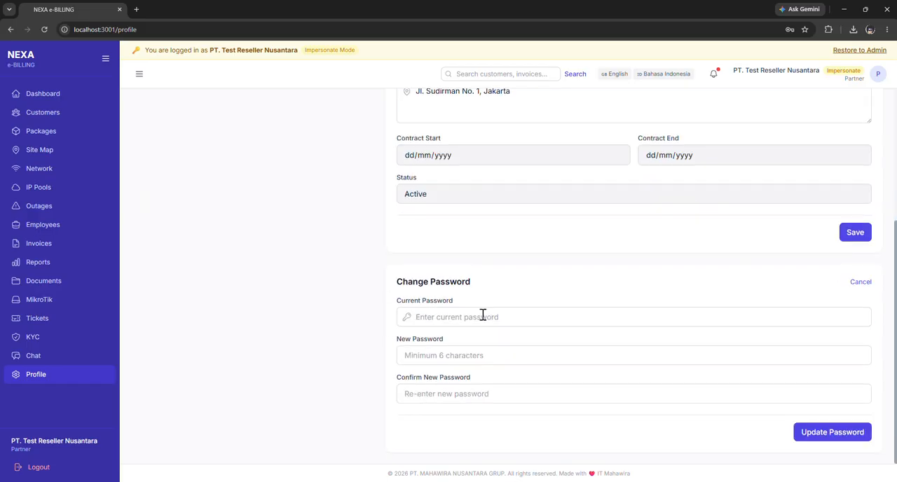
{"action": "scroll", "coordinate": [582, 211], "scroll_direction": "up", "scroll_amount": 2}
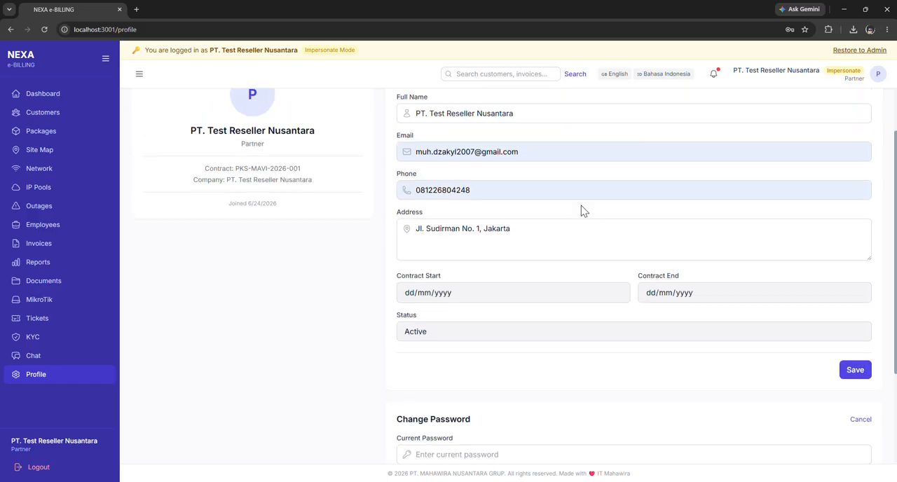
{"action": "scroll", "coordinate": [584, 204], "scroll_direction": "up", "scroll_amount": 1}
{"action": "scroll", "coordinate": [591, 206], "scroll_direction": "down", "scroll_amount": 3}
{"action": "scroll", "coordinate": [581, 215], "scroll_direction": "up", "scroll_amount": 3}
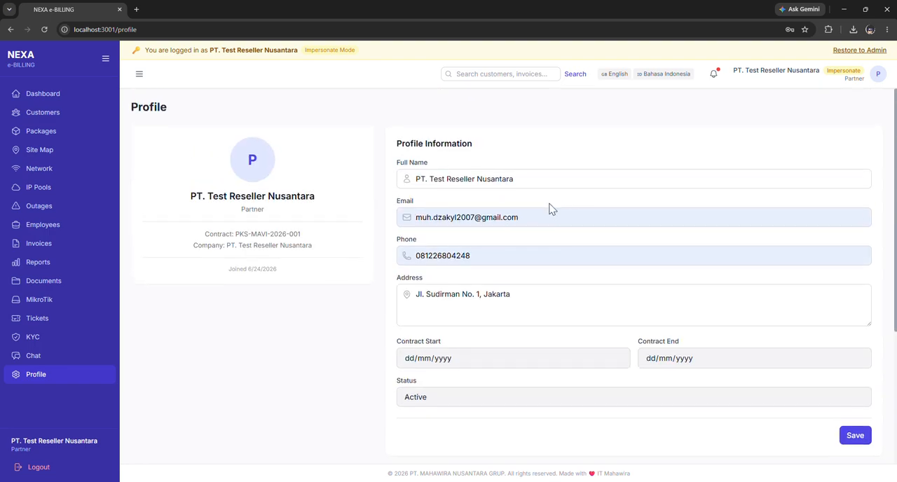